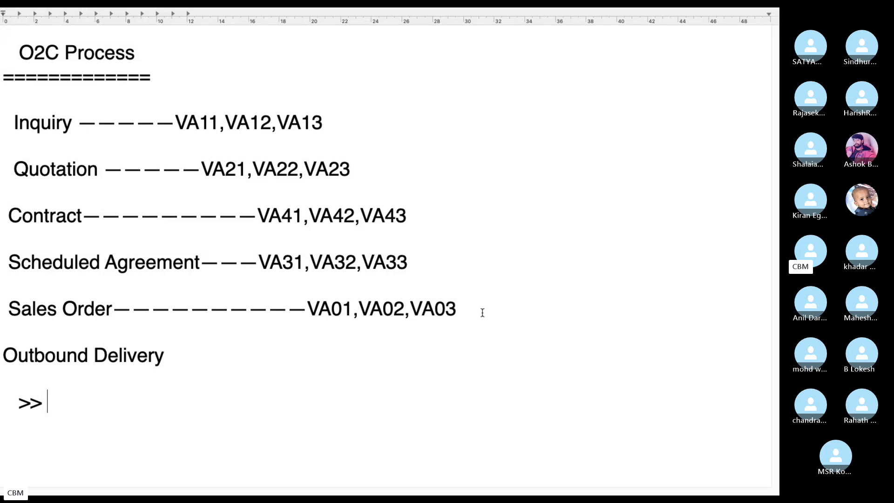
# List Picking, Packing, Loading and Dispatching as separate ">>" lines under the Outbound Delivery heading
pyautogui.write('Picking')
pyautogui.press('Return')
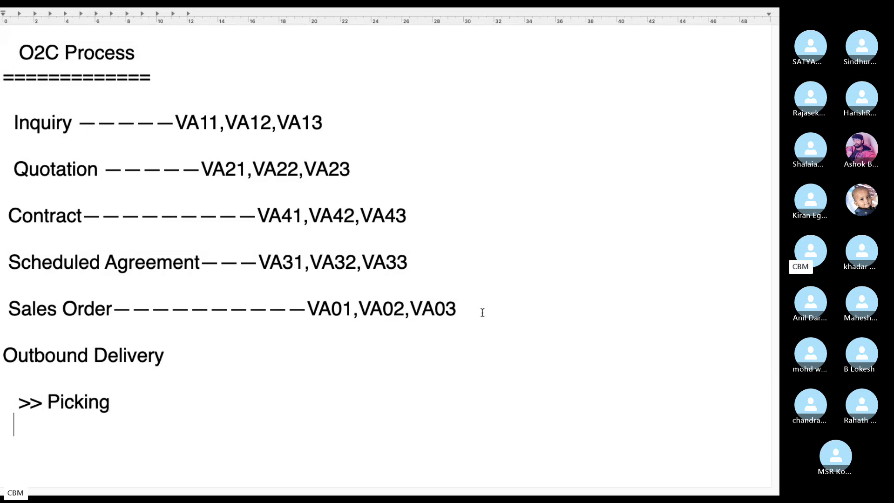
pyautogui.write('>> Packing')
pyautogui.press('Return')
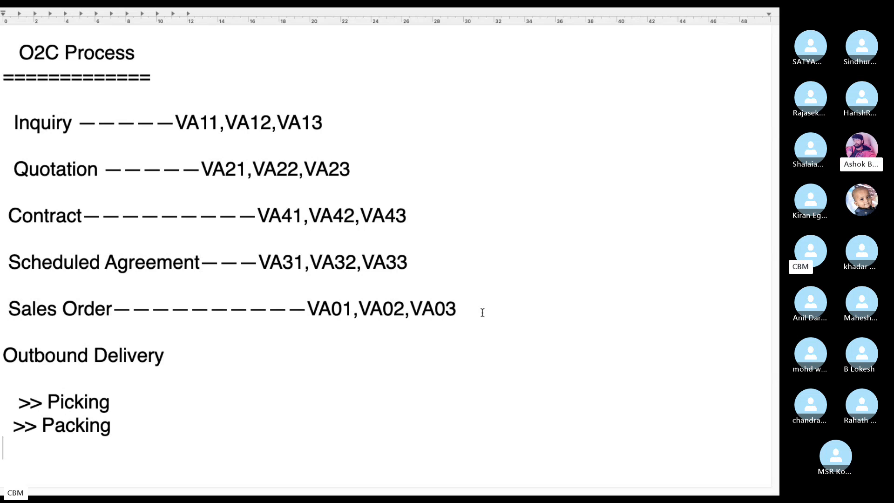
pyautogui.write('>> Load')
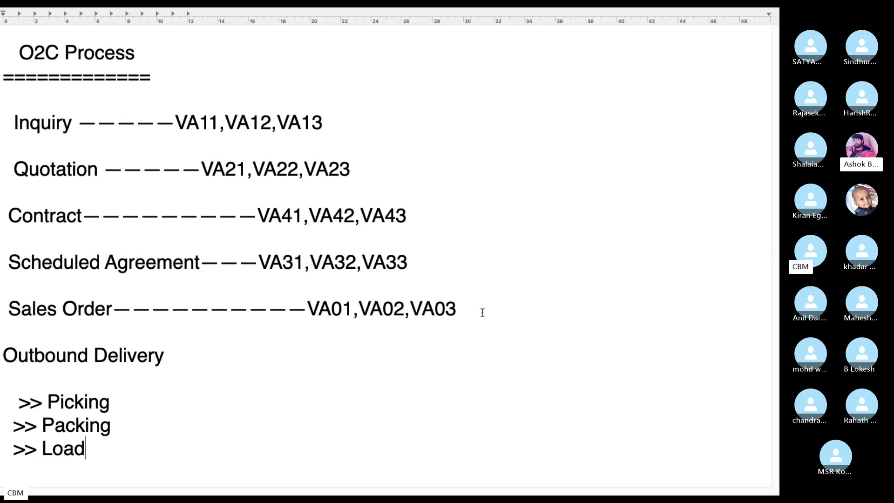
pyautogui.write('ing')
pyautogui.press('Return')
pyautogui.write('>>')
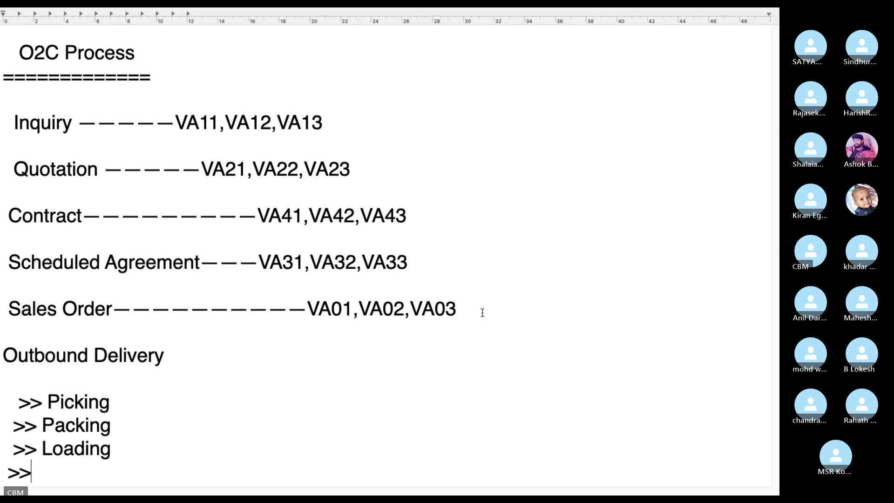
pyautogui.write(' Dispatchi')
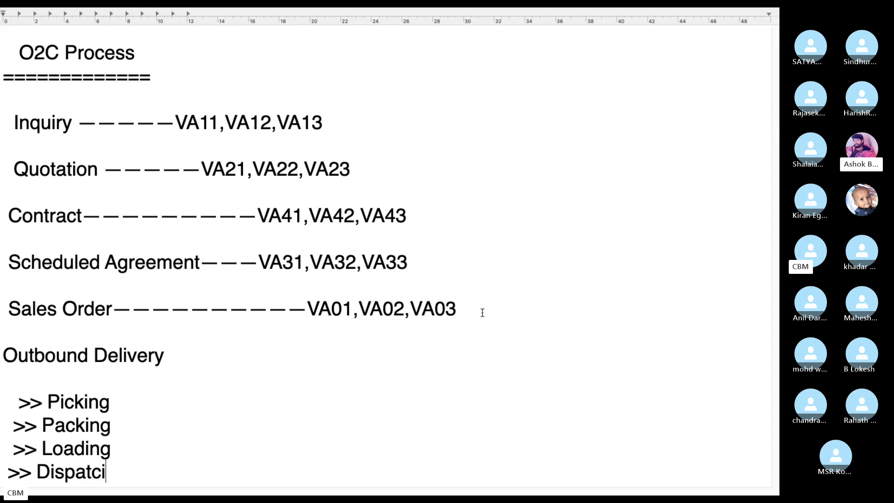
pyautogui.write('ng')
pyautogui.press('Return')
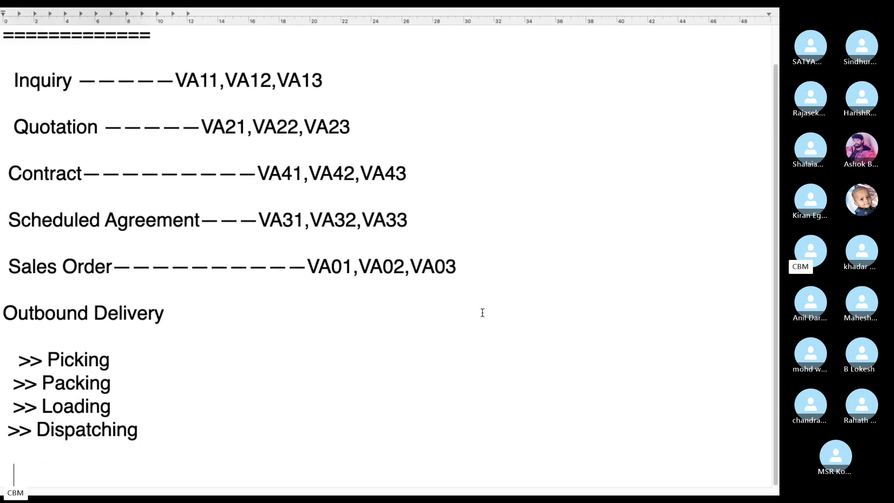
# Add the heading "Post goods Issue" below the Dispatching line and underline it with a row of equals signs
pyautogui.write('Post go')
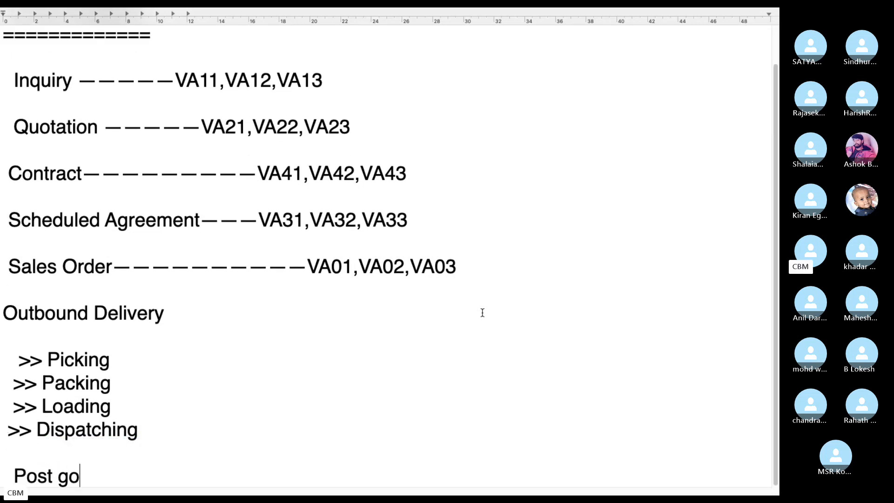
pyautogui.write('ods Issue')
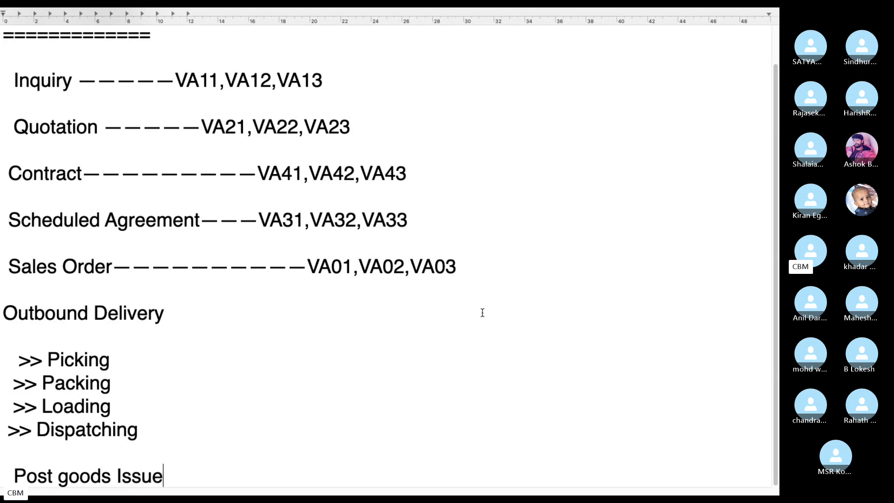
pyautogui.press('Return')
pyautogui.write('=====')
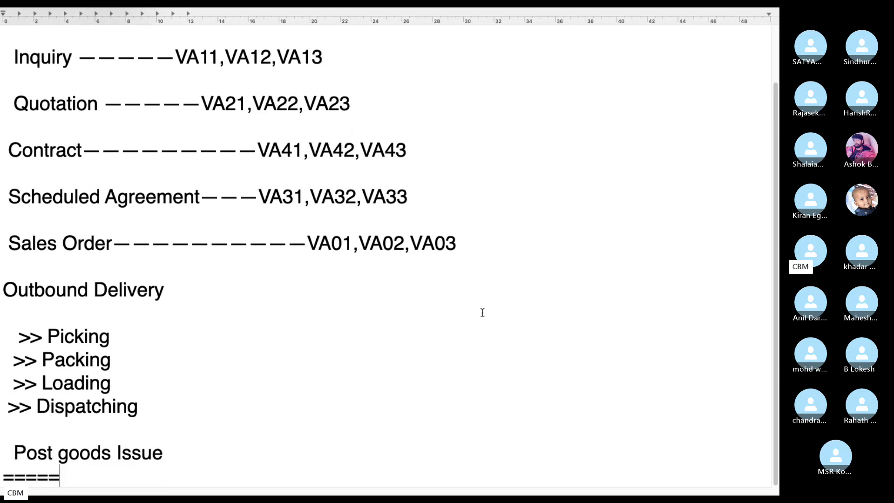
pyautogui.write('===========')
pyautogui.press('Return')
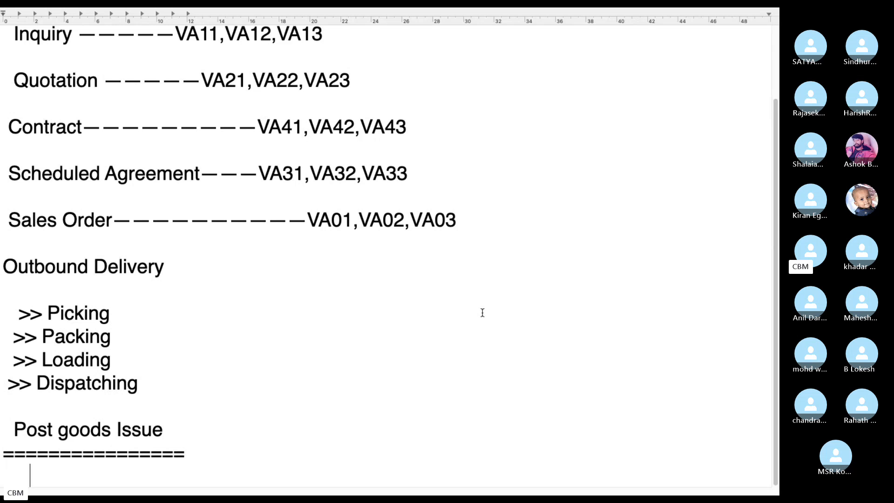
# Write the goods issue journal entry as "Cost of Goods Sold A.c dr" and "To Inventory A/C cr" on two lines
pyautogui.write('Cost of Goods S')
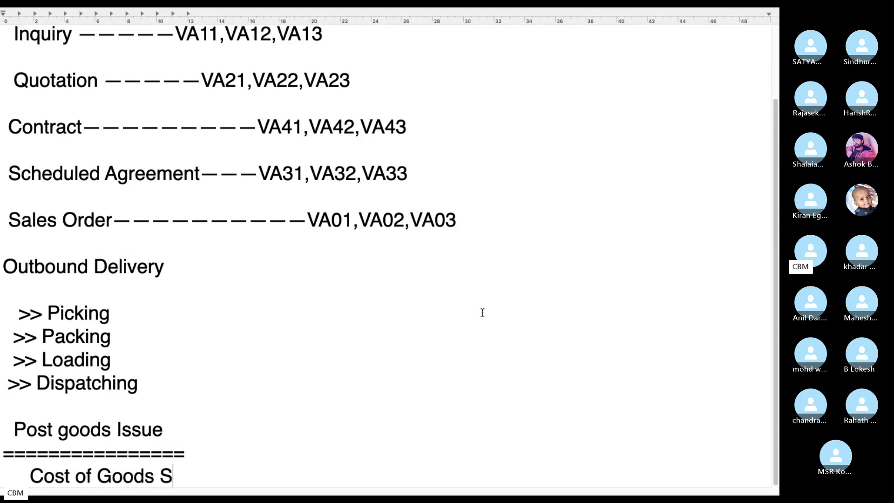
pyautogui.write('old A.c Cd')
pyautogui.press('BackSpace')
pyautogui.press('BackSpace')
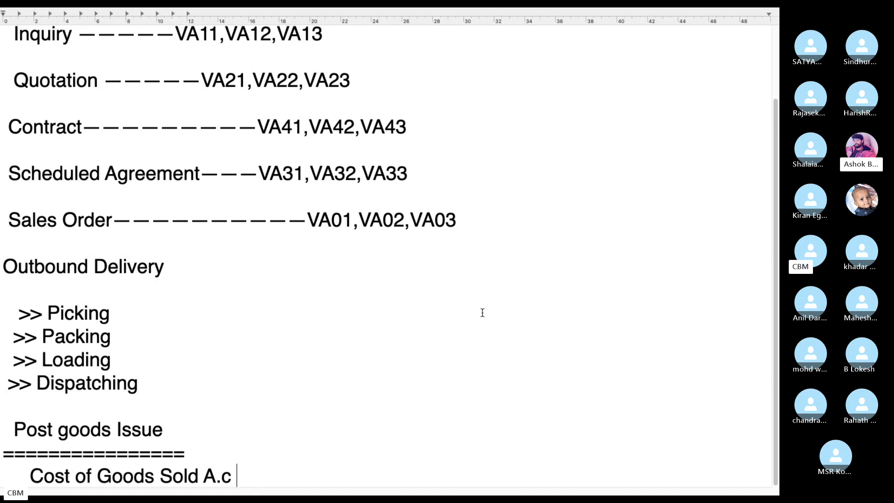
pyautogui.write('dr')
pyautogui.press('Return')
pyautogui.write('To ')
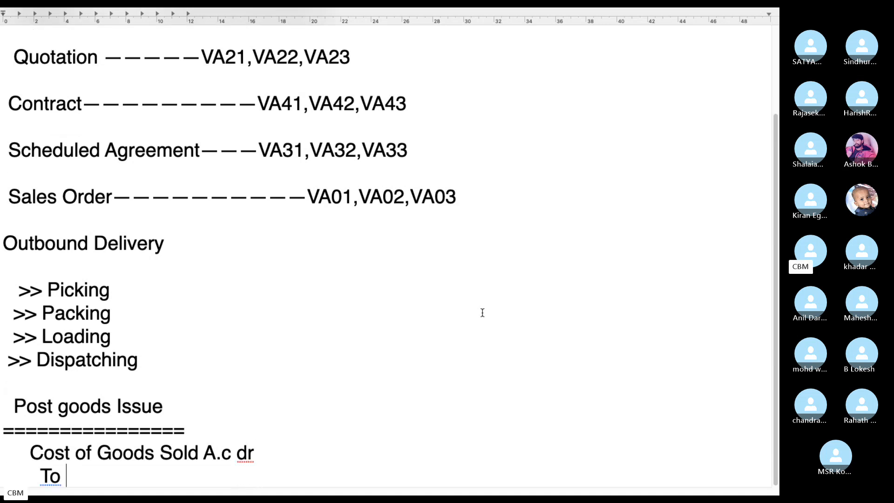
pyautogui.write('Invent')
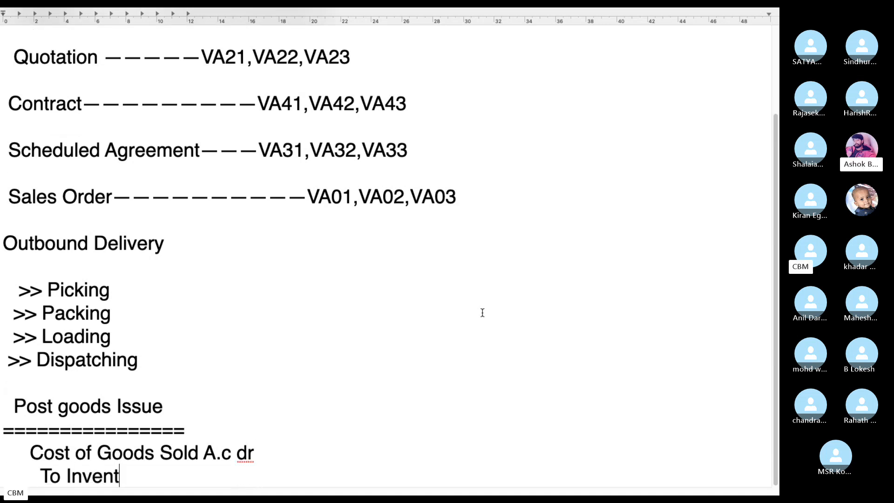
pyautogui.write('ory A/C c')
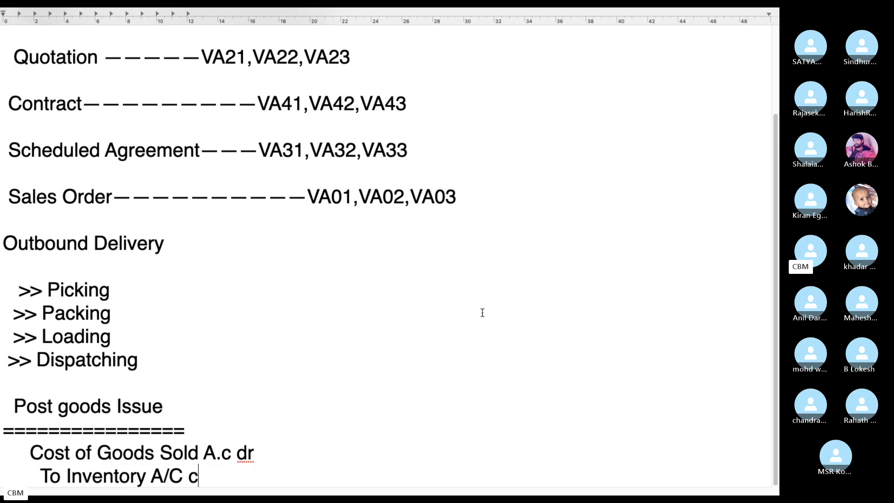
pyautogui.write('r')
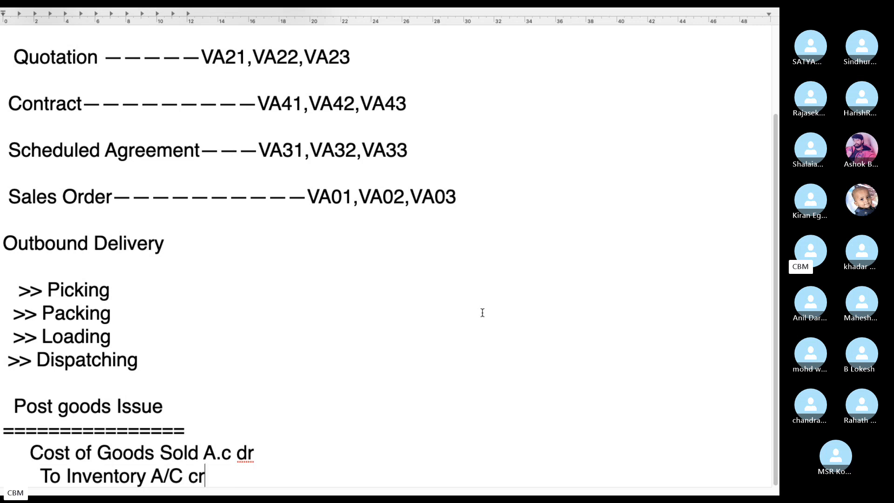
# Append a dashed line and the transaction code VL01N to the Outbound Delivery heading
pyautogui.click(240, 226)
pyautogui.click(242, 234)
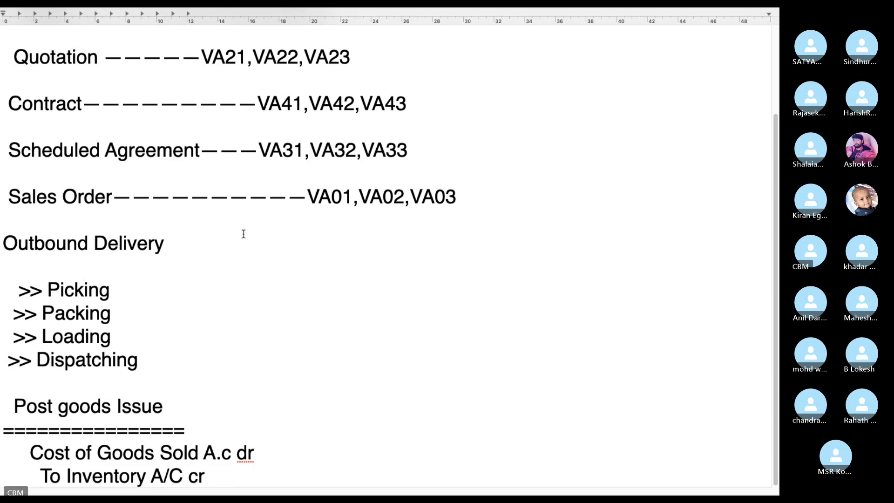
pyautogui.write('------------------------')
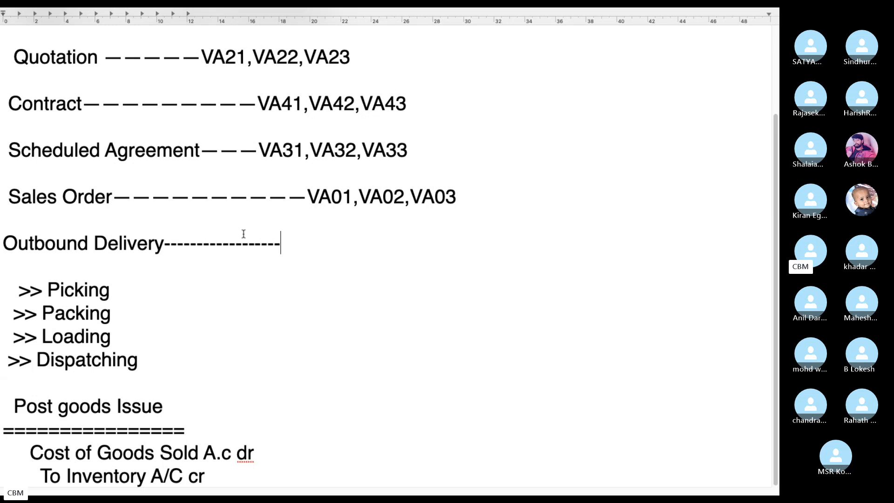
pyautogui.write('VL01N')
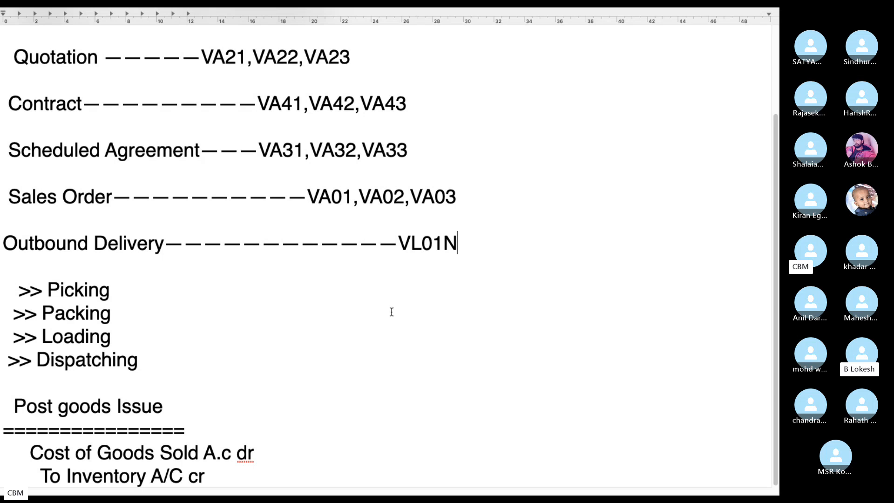
# Add the line "Stock Checking" with dashes and the transaction code MMBE below the journal entry, and highlight the code
pyautogui.click(247, 475)
pyautogui.press('Return')
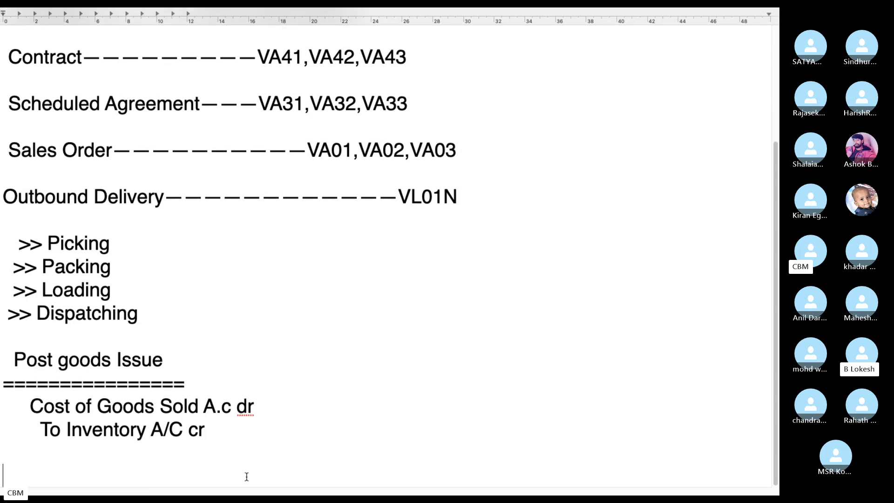
pyautogui.write('STock C')
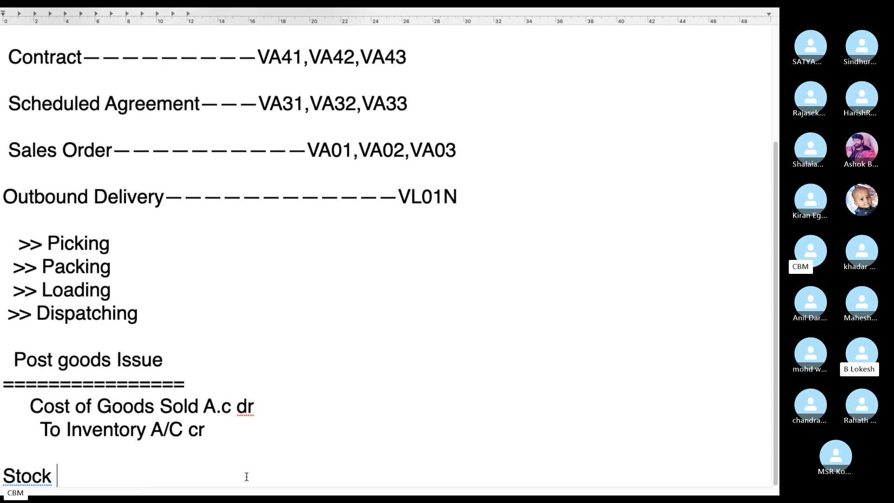
pyautogui.write('hecking ')
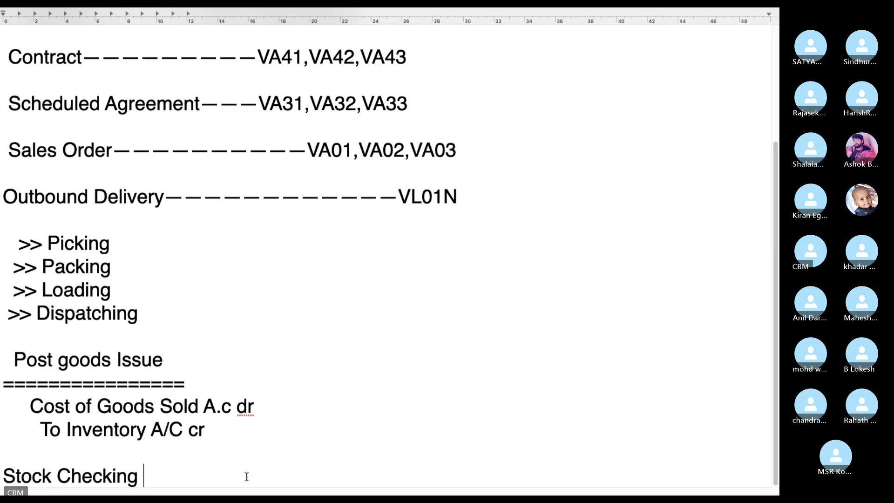
pyautogui.write('--------------')
pyautogui.write('MMBE')
pyautogui.press('Return')
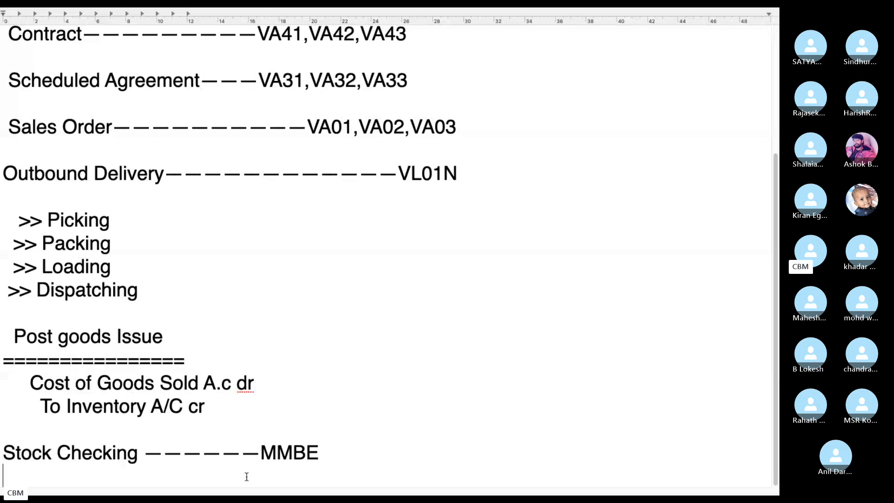
pyautogui.moveTo(332, 453); pyautogui.dragTo(263, 451)
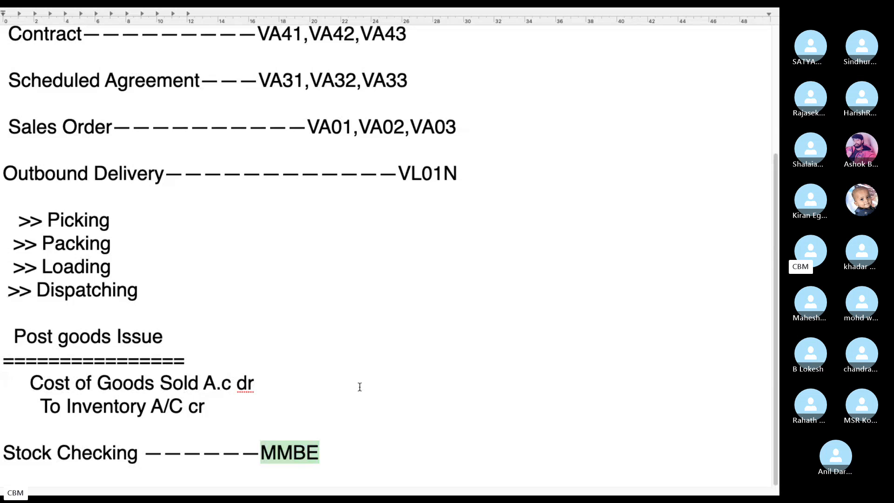
# Add a "Stock Creation" line with dashes, the code MIGO and "Movement Type—521" below the Stock Checking line
pyautogui.click(370, 441)
pyautogui.press('Return')
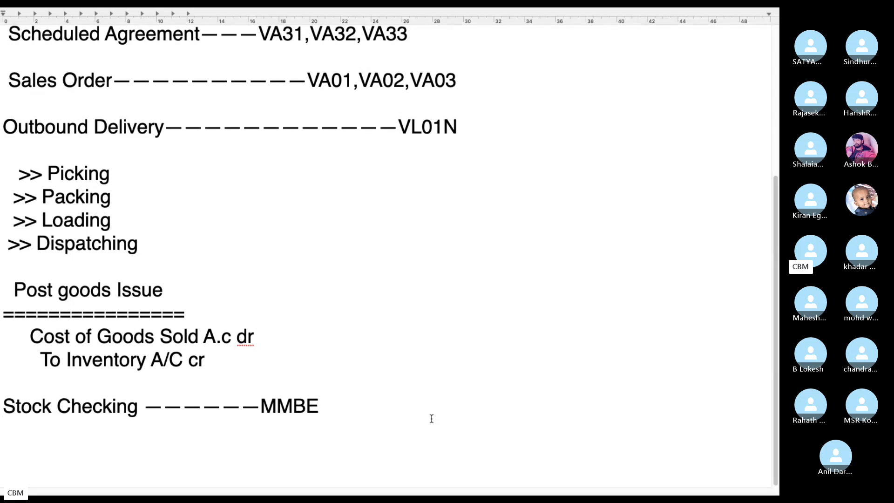
pyautogui.press('Return')
pyautogui.write('Stock Creation ')
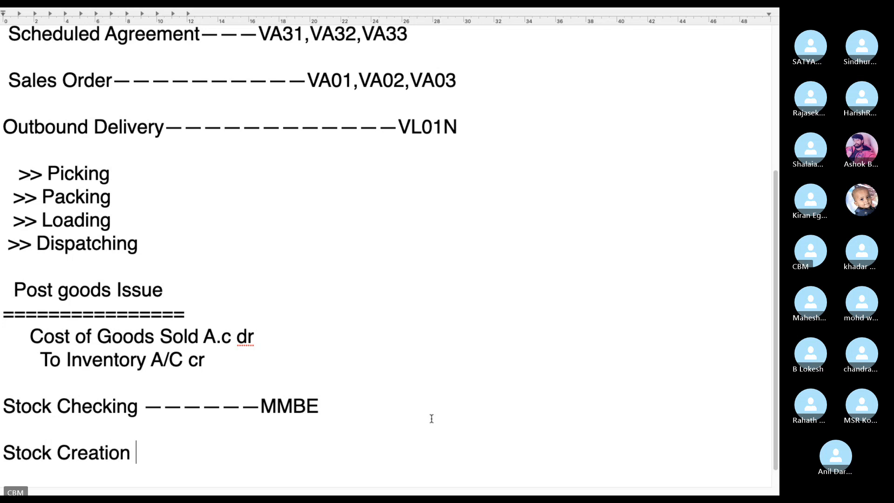
pyautogui.write('----------')
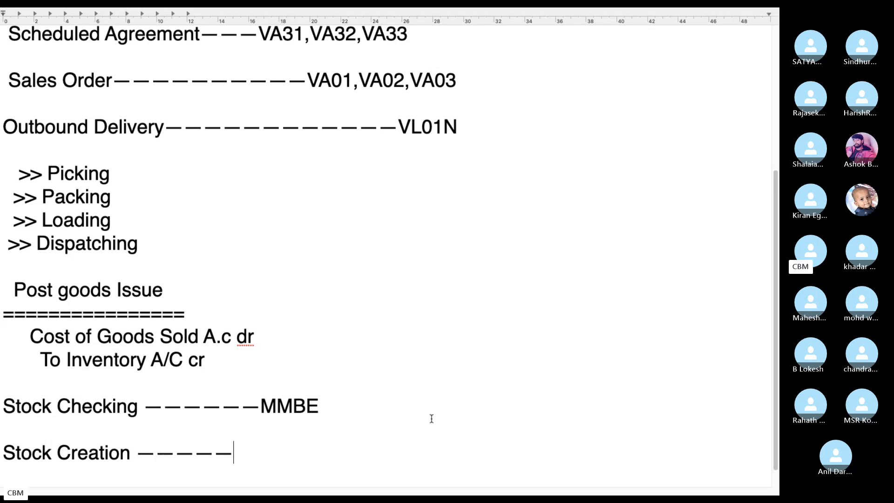
pyautogui.write('MIGO')
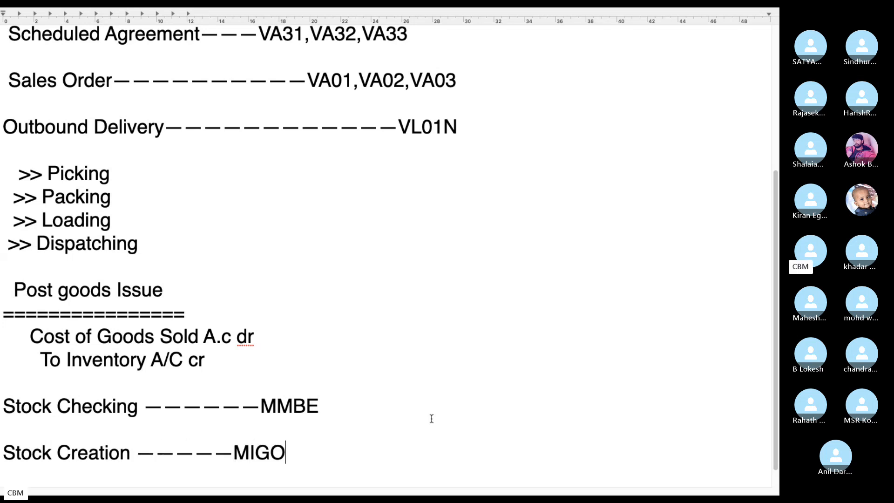
pyautogui.write('--Movement Type')
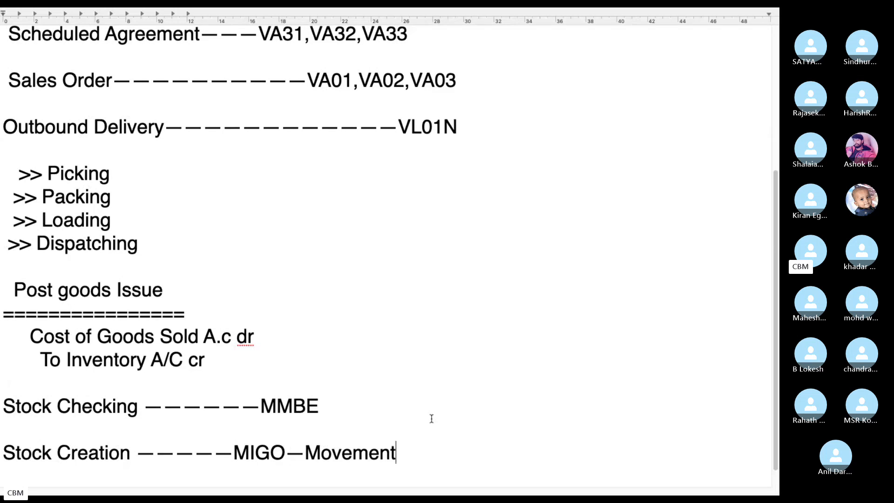
pyautogui.write('--521')
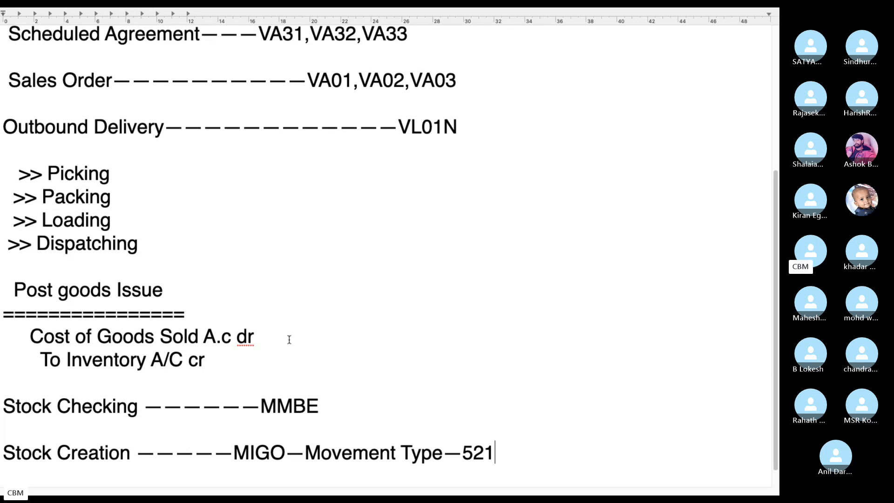
# Remove one leading space before ">> Picking" to align it with the Packing line, and review the O2C notes
pyautogui.click(21, 170)
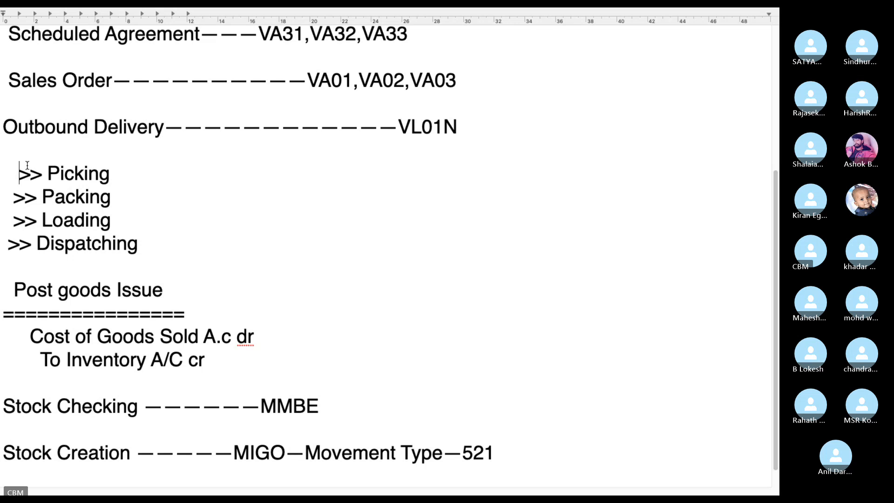
pyautogui.press('BackSpace')
pyautogui.scroll(5, 210, 198)
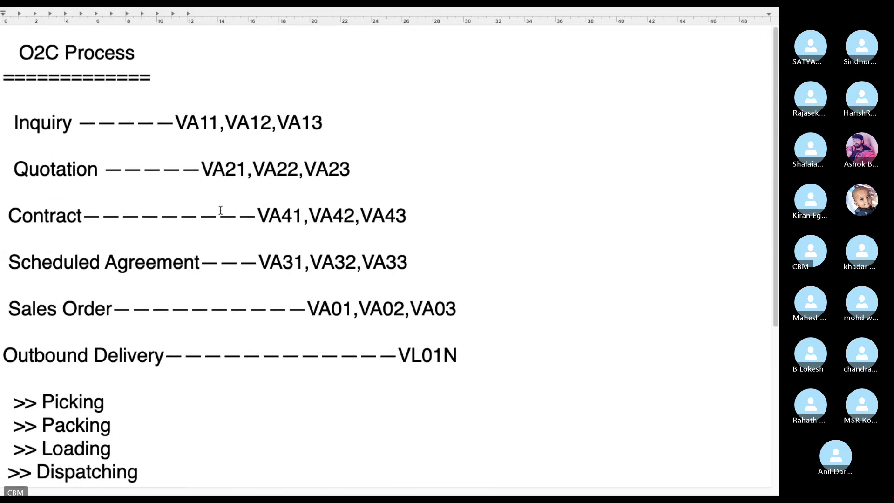
pyautogui.scroll(-2, 218, 252)
pyautogui.scroll(-4, 216, 257)
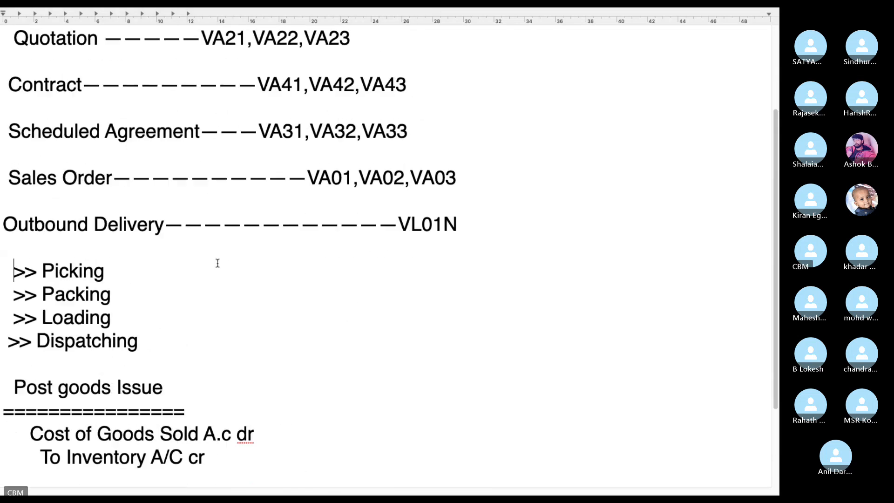
# Switch from the notes to the remote desktop session showing SAP Easy Access
pyautogui.hotkey('ctrl', 'Left')
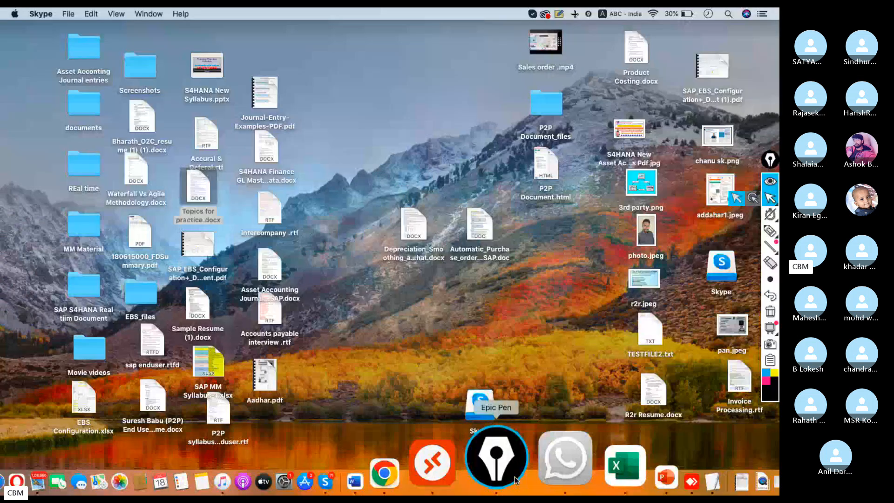
pyautogui.click(515, 477)
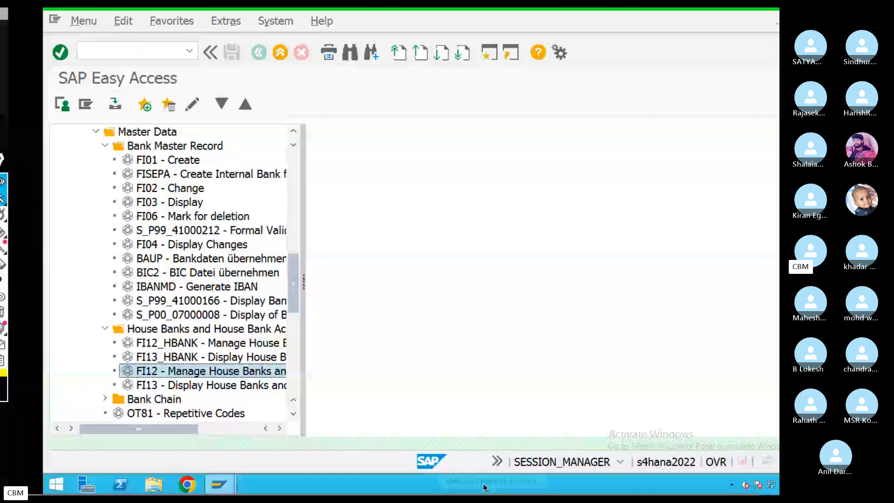
pyautogui.click(96, 53)
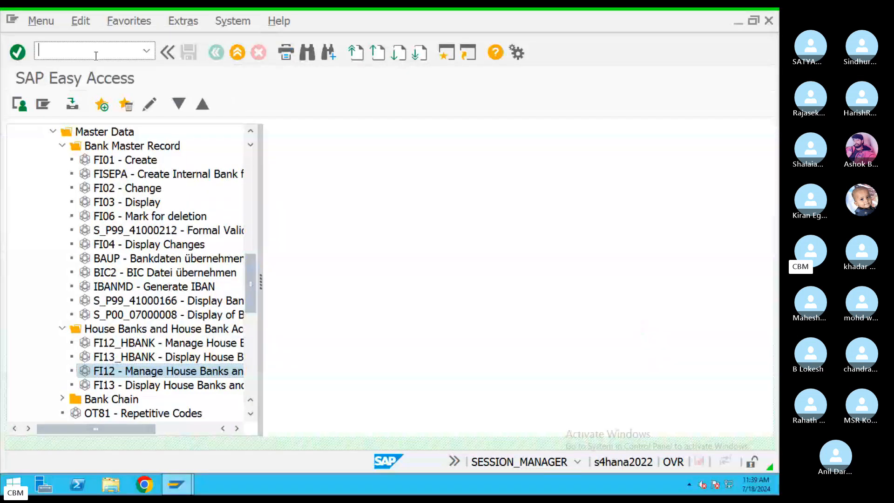
pyautogui.write('VA03')
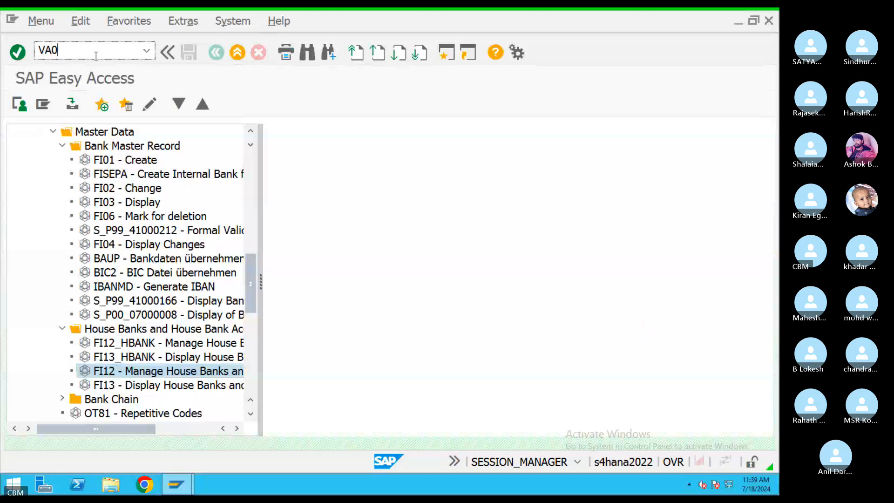
pyautogui.press('Return')
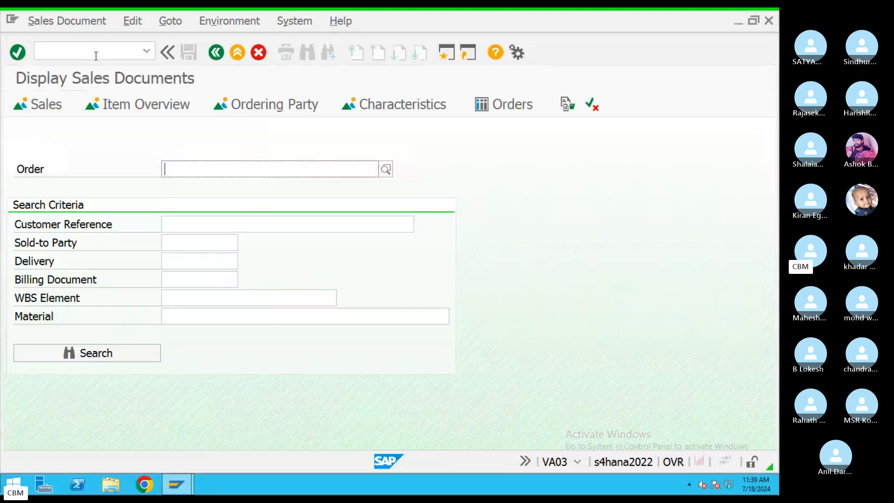
pyautogui.click(237, 52)
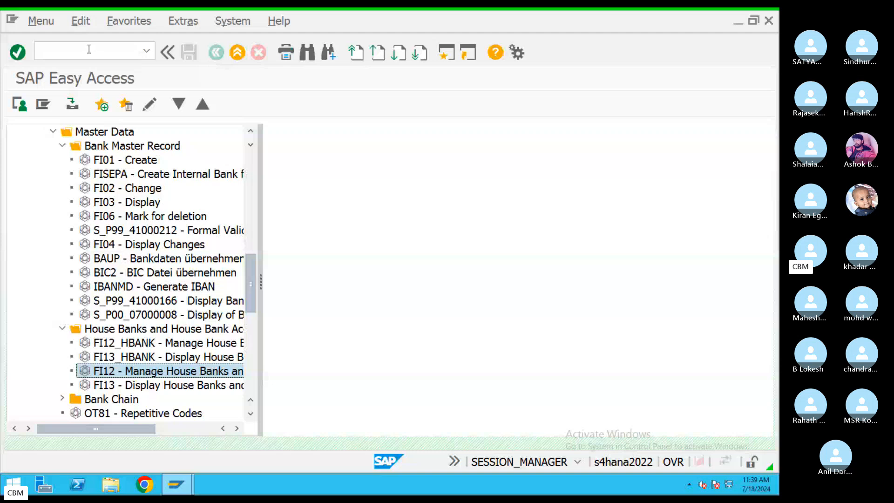
# Start transaction VA01 to create a sales document
pyautogui.click(89, 49)
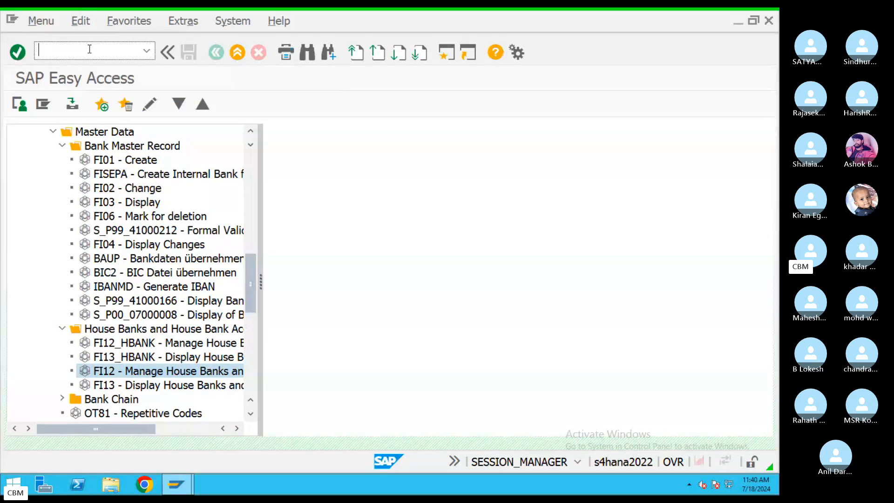
pyautogui.write('VA01')
pyautogui.press('Return')
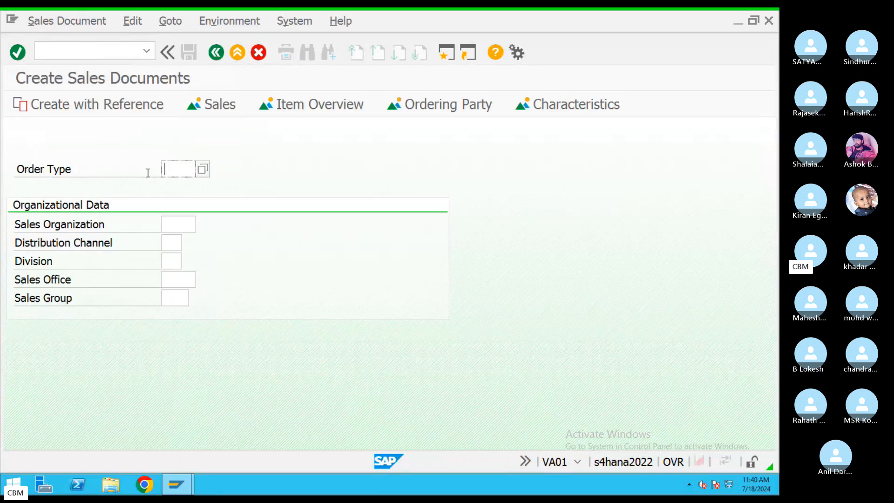
# Enter order type OR, sales organization TAM1, distribution channel TD and division TV for the new sales document
pyautogui.write('OR')
pyautogui.click(185, 225)
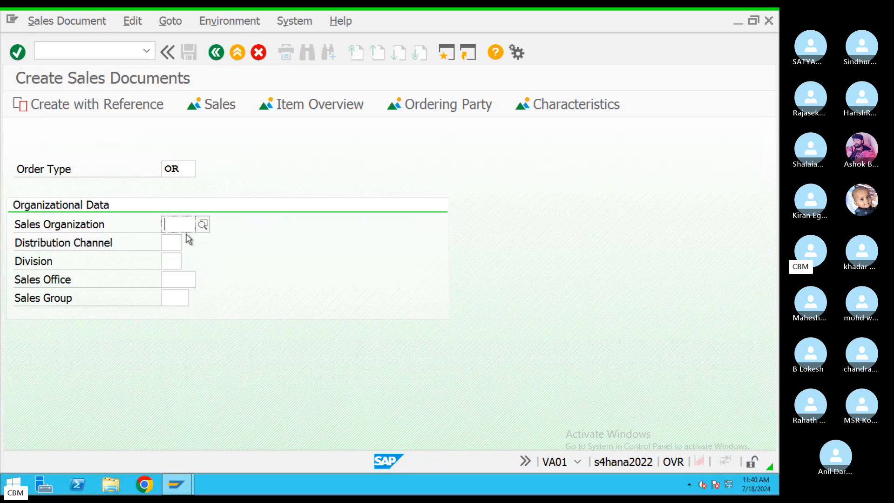
pyautogui.write('TAM1')
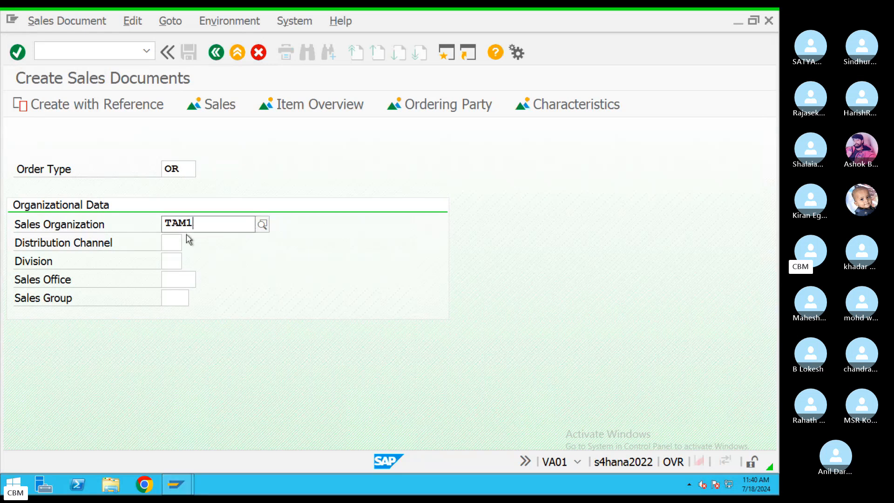
pyautogui.click(182, 256)
pyautogui.click(177, 245)
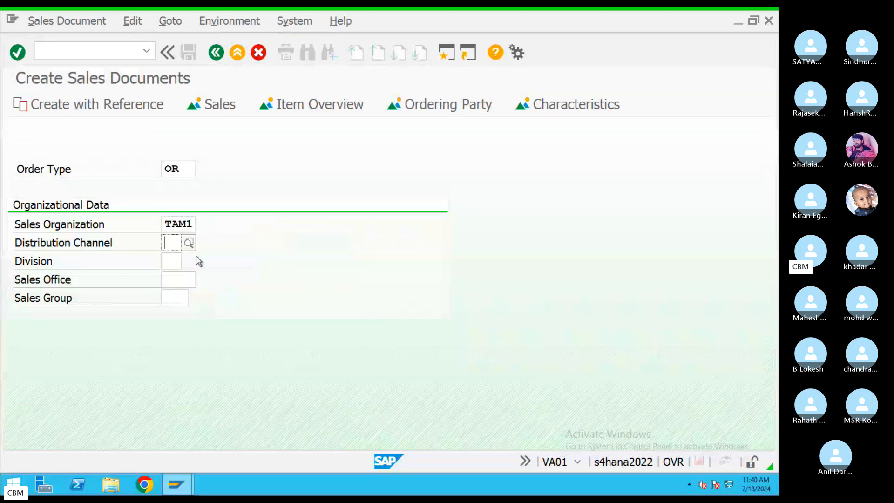
pyautogui.write('TD')
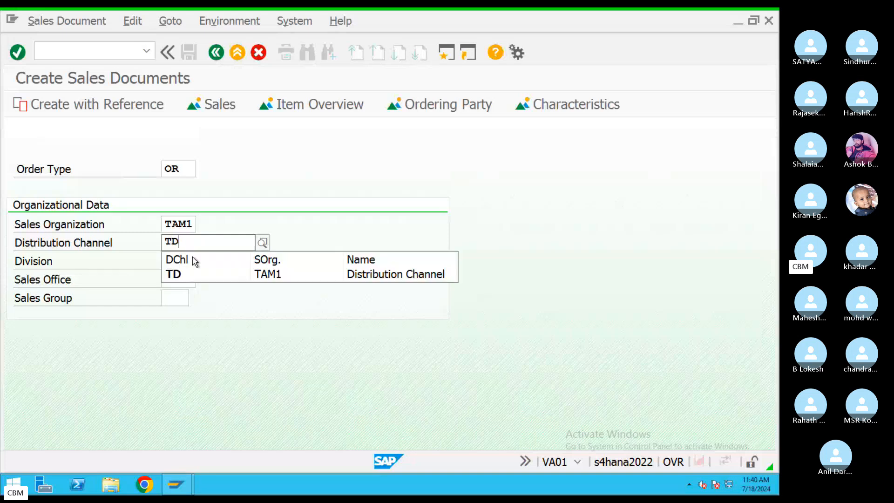
pyautogui.click(182, 274)
pyautogui.click(176, 261)
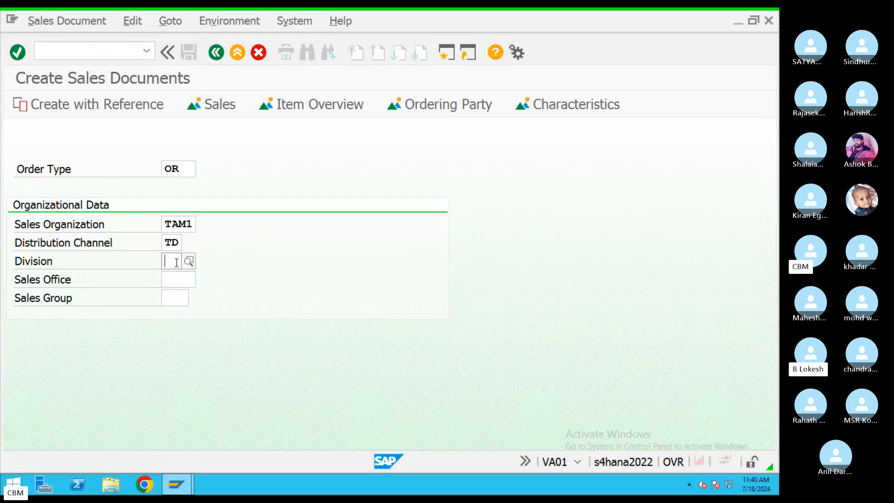
pyautogui.write('TV')
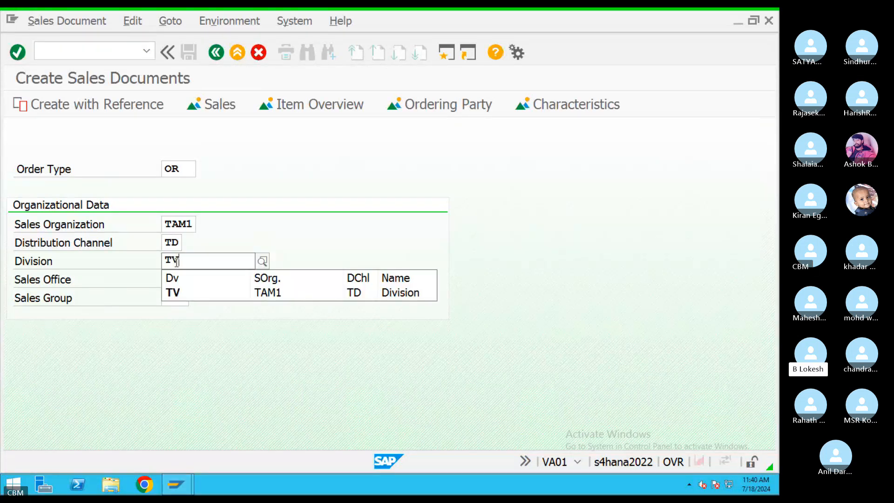
pyautogui.click(309, 228)
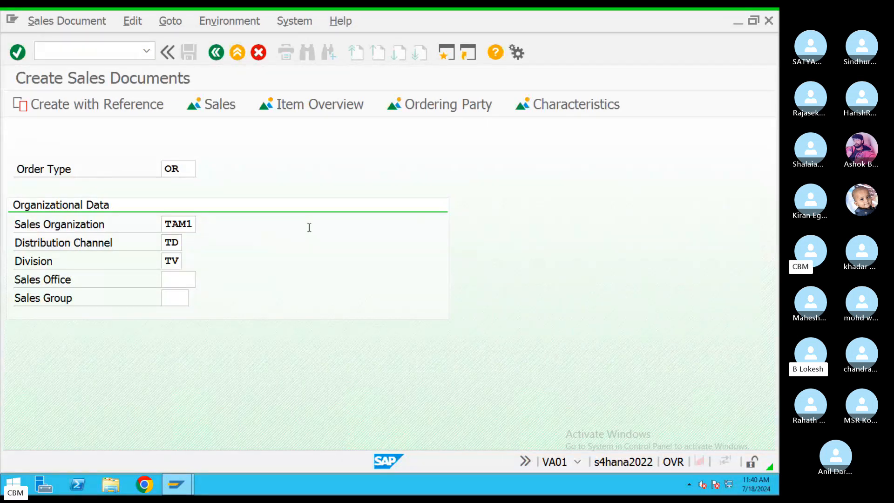
pyautogui.hotkey('ctrl', 'Left')
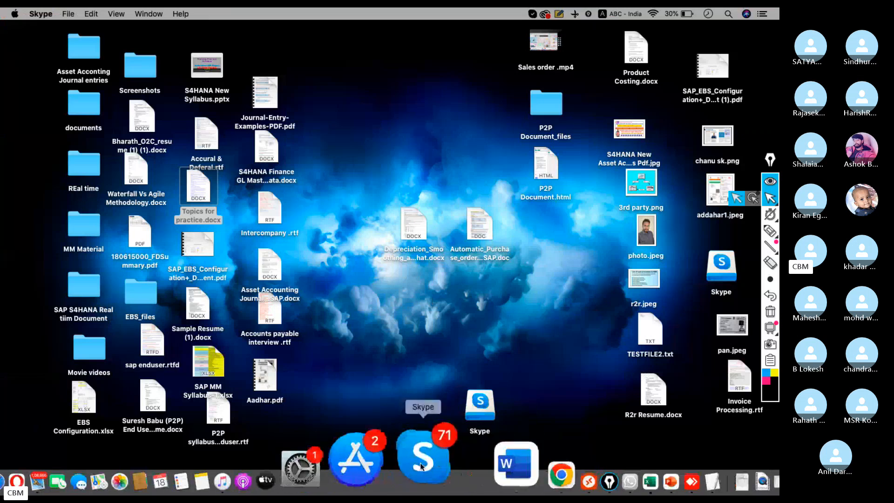
pyautogui.click(422, 465)
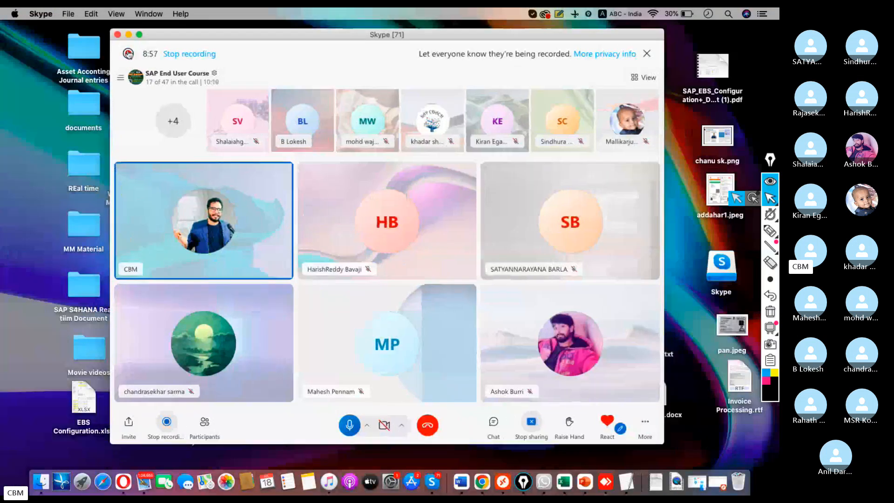
pyautogui.click(139, 35)
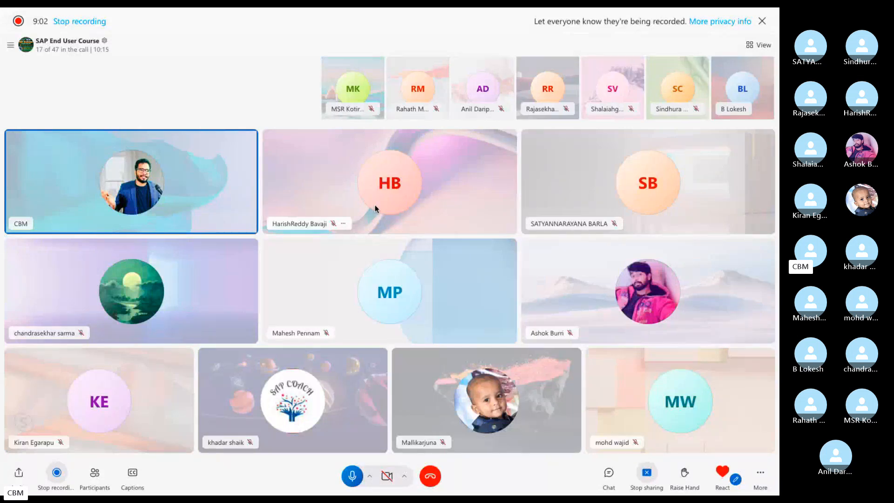
pyautogui.hotkey('ctrl', 'Right')
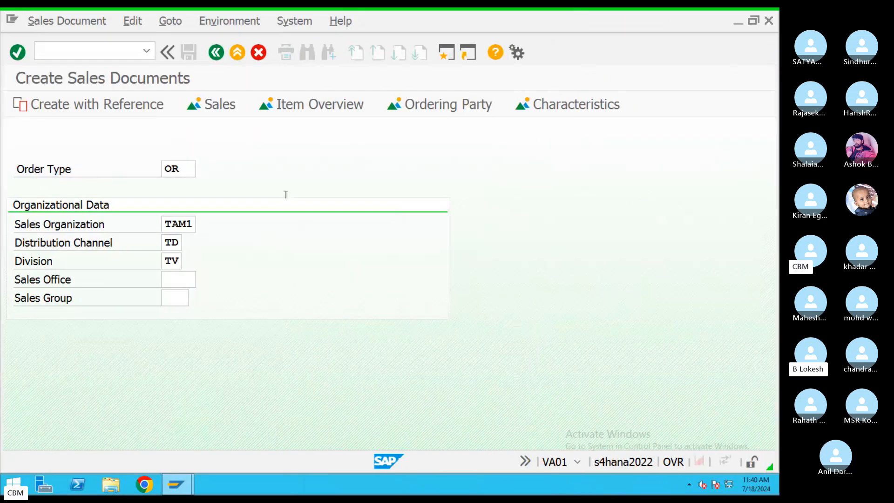
pyautogui.moveTo(188, 224); pyautogui.dragTo(144, 228)
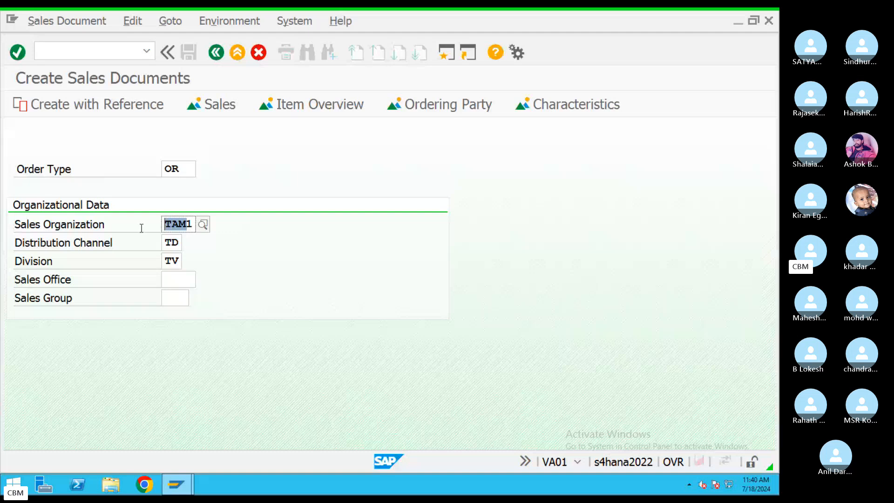
pyautogui.click(261, 248)
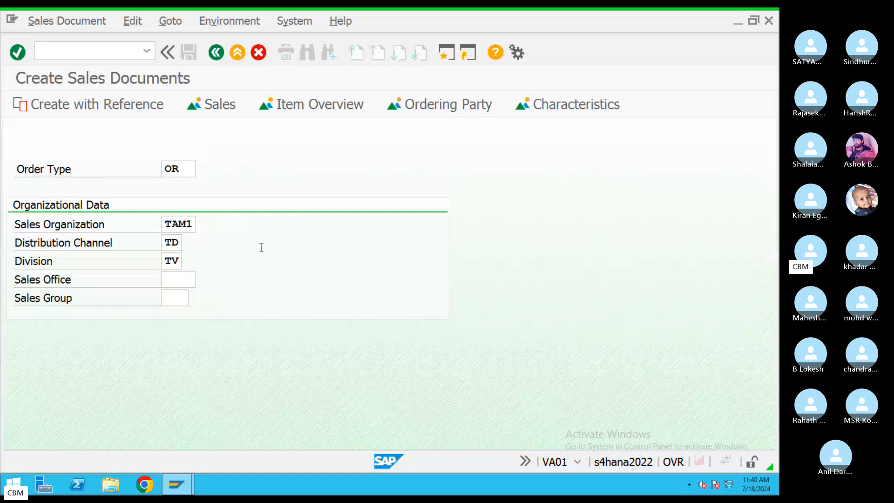
pyautogui.click(190, 223)
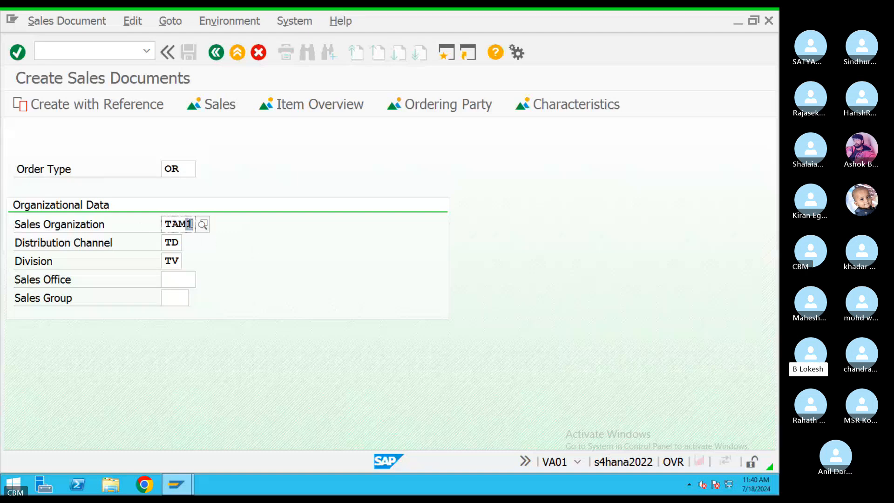
pyautogui.hotkey('ctrl', 'Left')
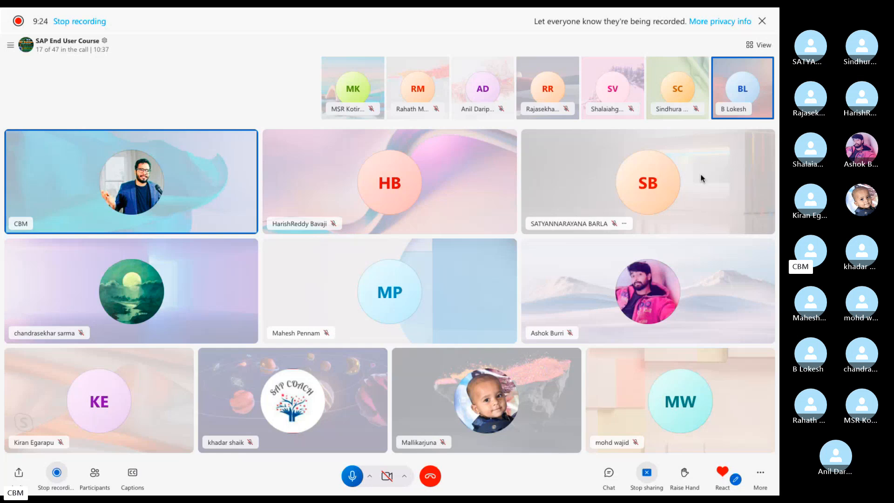
pyautogui.hotkey('ctrl', 'Right')
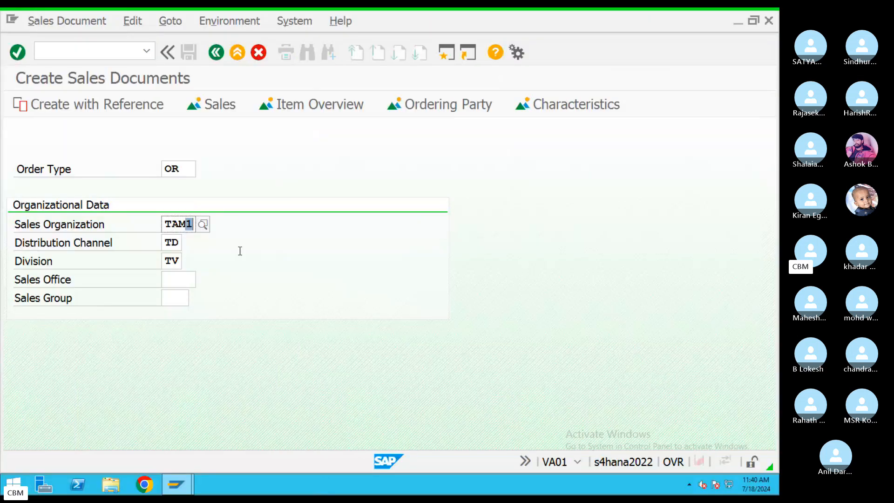
# Confirm the organizational data and choose the customer of sales organization TAM1 as the order's sold-to party through a value search
pyautogui.press('Return')
pyautogui.press('Return')
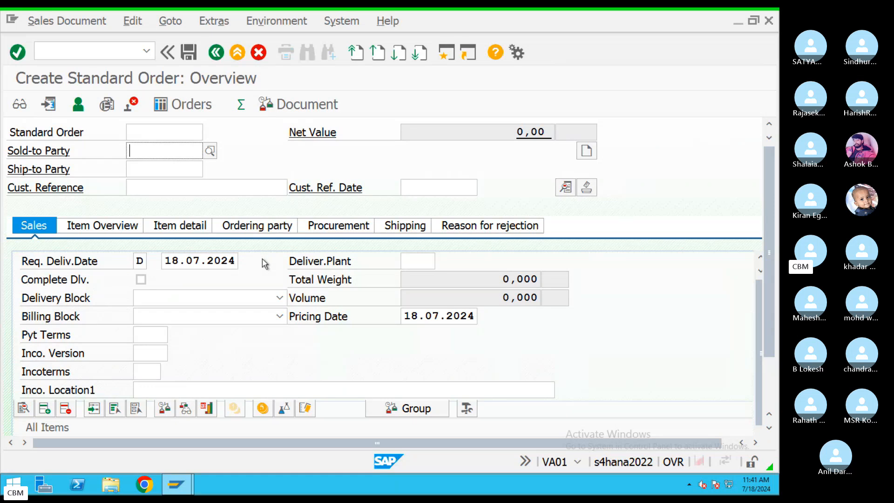
pyautogui.click(210, 152)
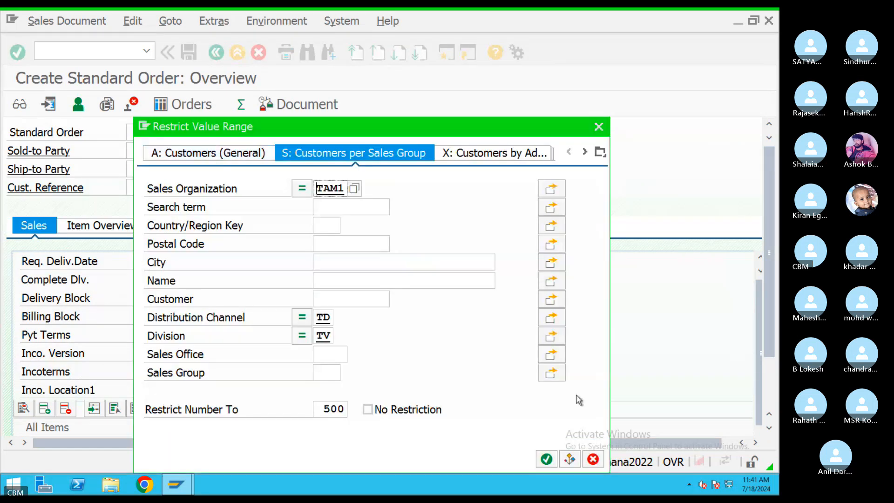
pyautogui.click(546, 459)
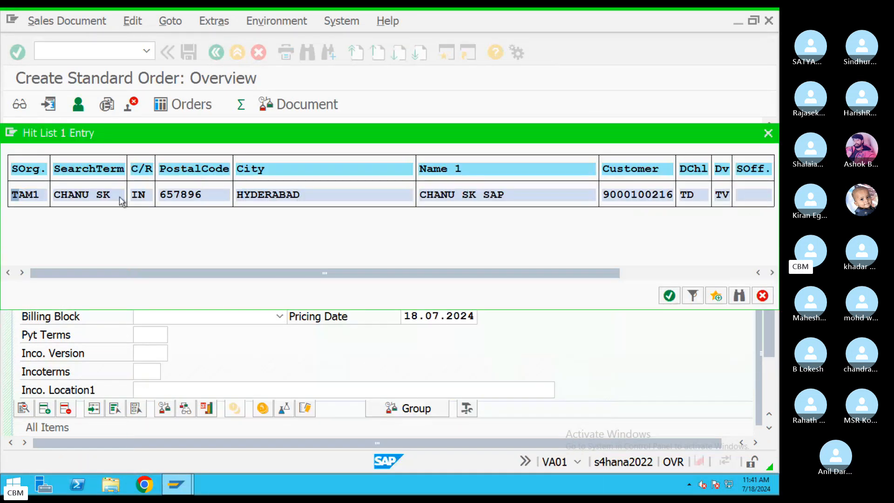
pyautogui.doubleClick(16, 195)
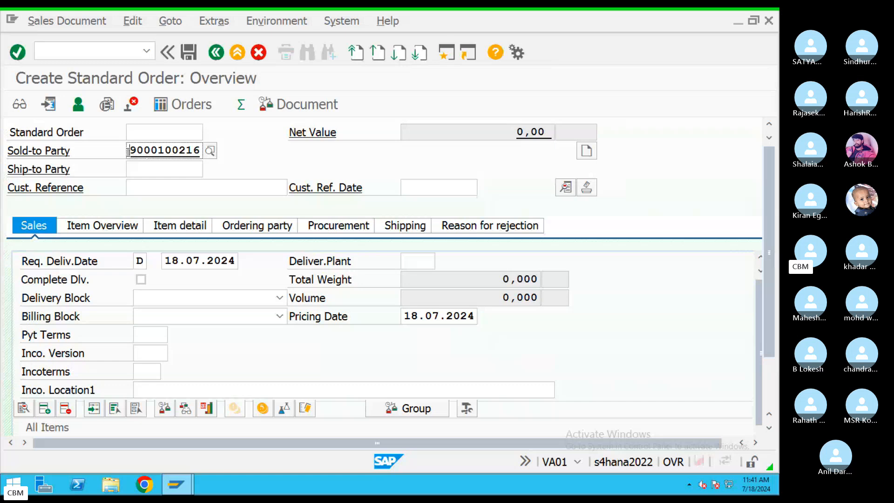
# Copy the sold-to party number into the ship-to party
pyautogui.moveTo(129, 151); pyautogui.dragTo(220, 153)
pyautogui.hotkey('ctrl', 'c')
pyautogui.click(201, 153)
pyautogui.click(173, 165)
pyautogui.hotkey('ctrl', 'v')
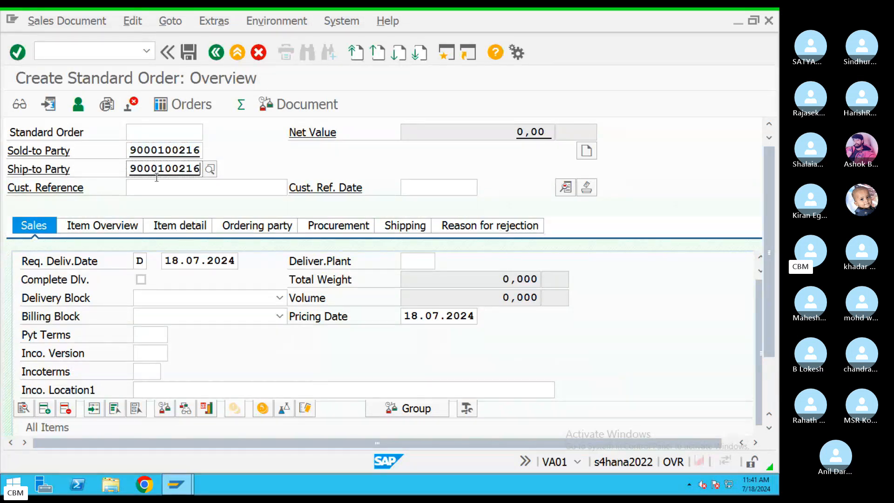
# Fill in the customer reference and set the customer reference date to 18.07.2024
pyautogui.click(172, 184)
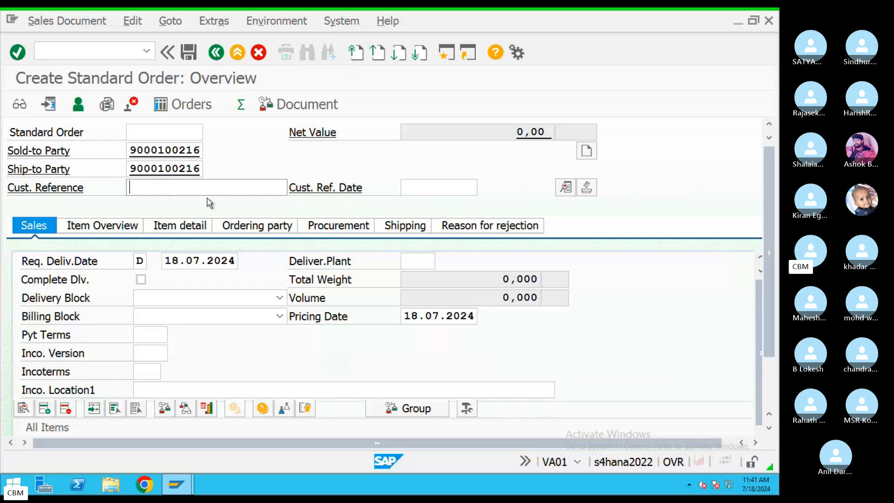
pyautogui.write('CUST4343')
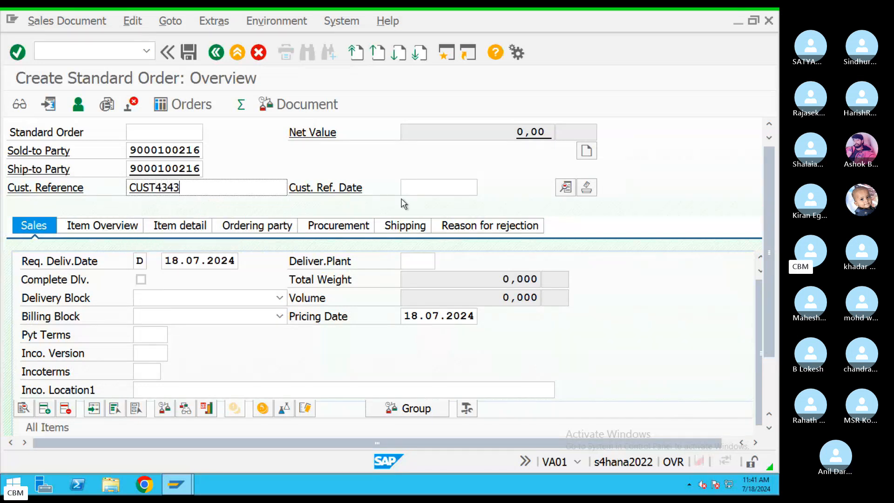
pyautogui.click(438, 187)
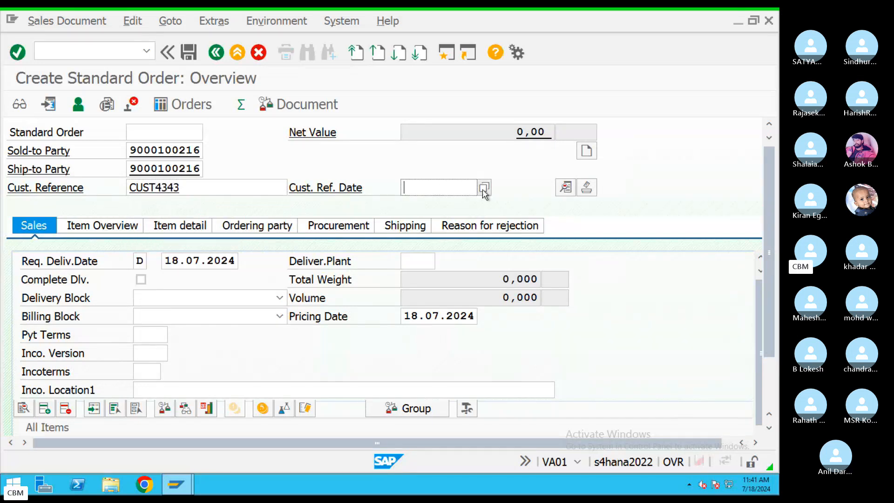
pyautogui.click(483, 187)
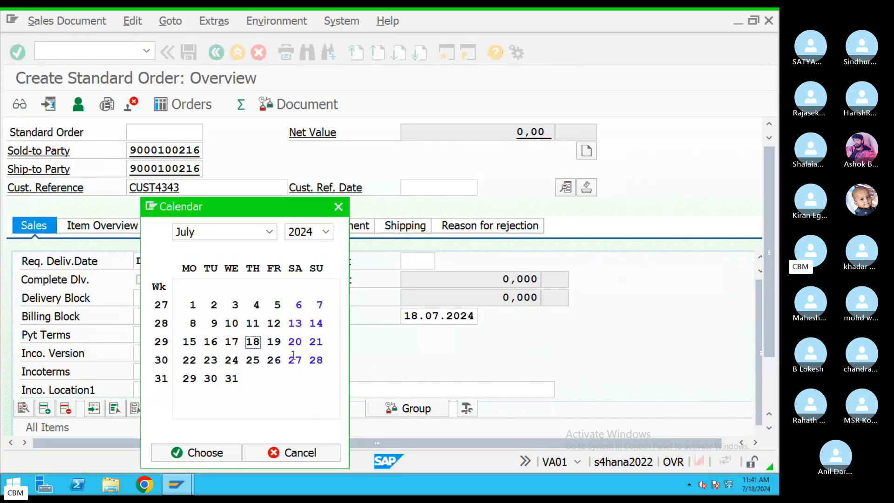
pyautogui.doubleClick(253, 342)
# Set the delivering plant to TAM1 and the payment terms to 0001 (pay immediately)
pyautogui.click(419, 262)
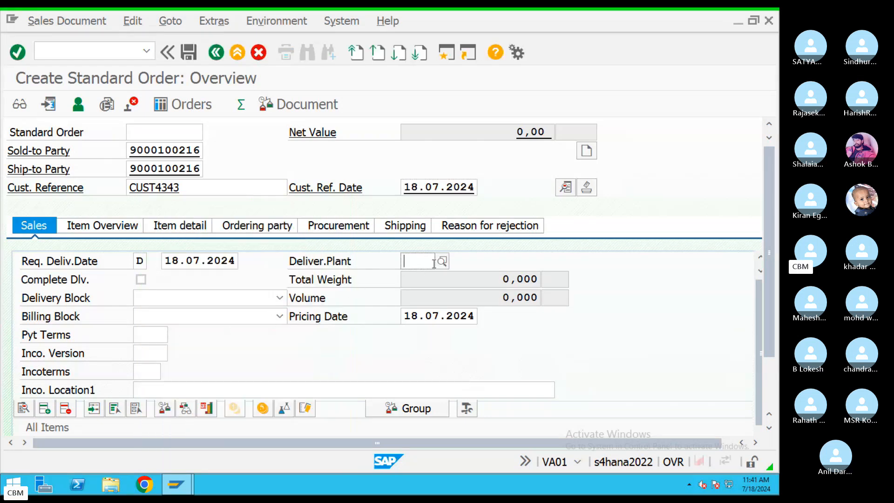
pyautogui.click(440, 261)
pyautogui.doubleClick(424, 213)
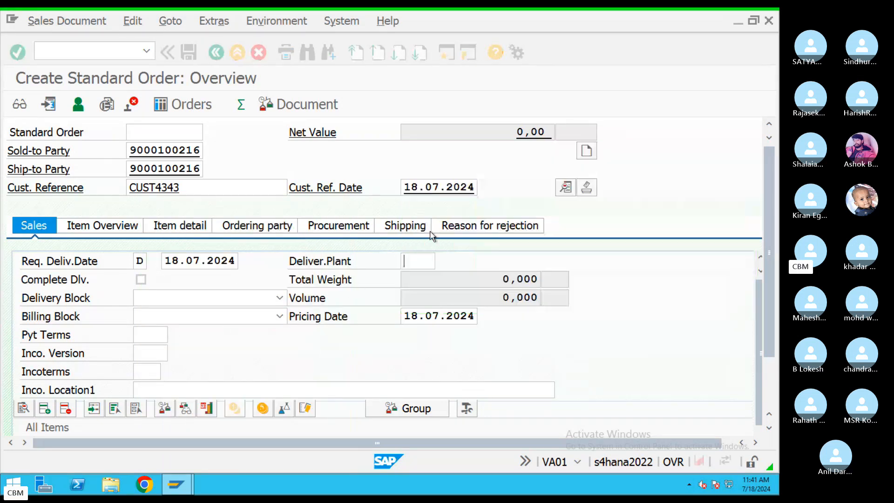
pyautogui.click(146, 336)
pyautogui.click(172, 335)
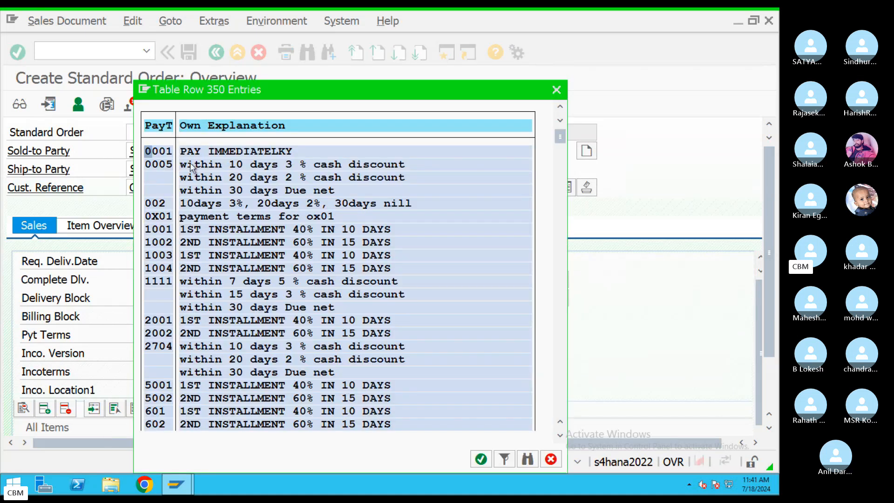
pyautogui.doubleClick(170, 154)
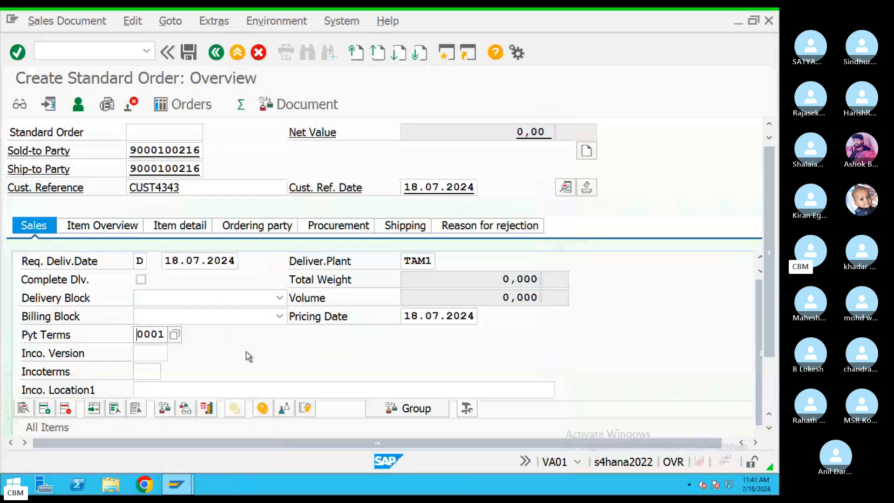
# Enter material 6249 with an order quantity of 100 as the order's first item
pyautogui.scroll(-5, 248, 357)
pyautogui.scroll(-2, 240, 362)
pyautogui.click(171, 391)
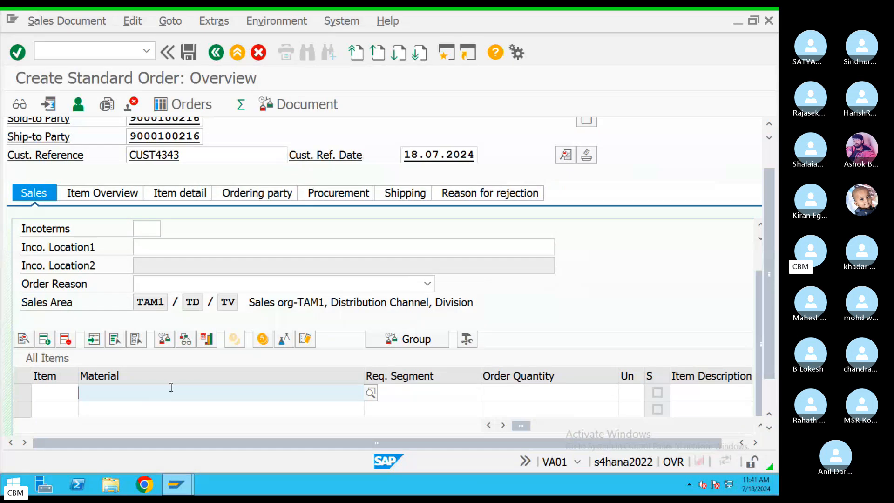
pyautogui.click(172, 388)
pyautogui.click(115, 408)
pyautogui.click(492, 395)
pyautogui.click(493, 393)
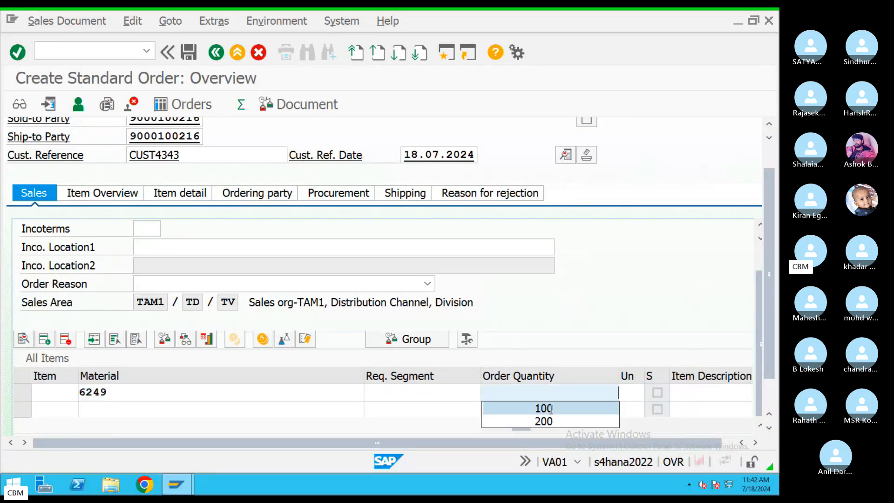
pyautogui.click(551, 409)
pyautogui.press('Tab')
pyautogui.press('Tab')
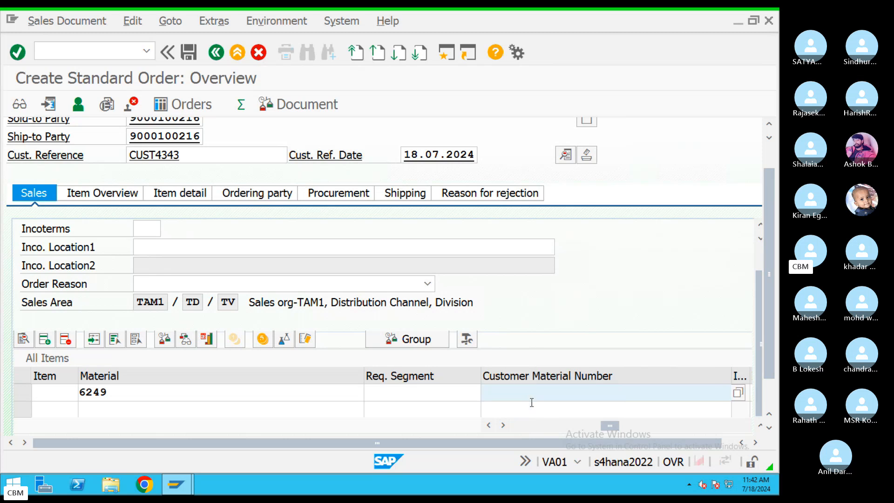
# Set the plant of the material 6249 item to TAM1
pyautogui.press('Tab')
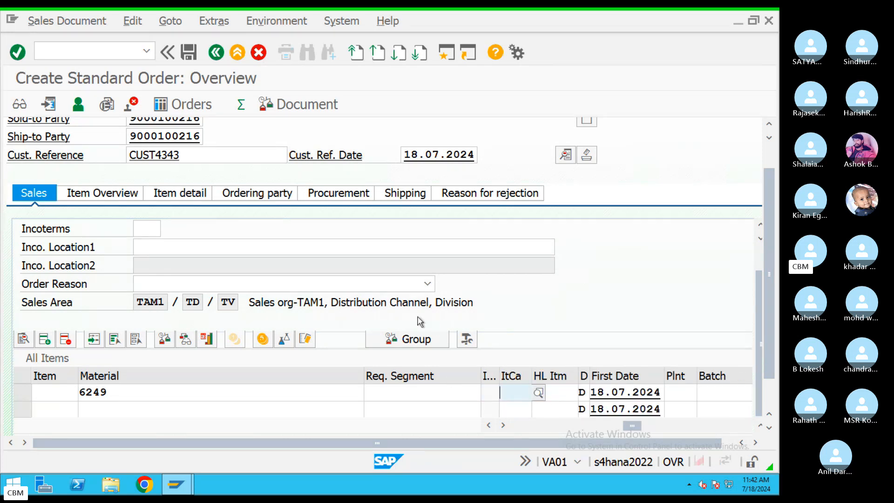
pyautogui.press('Return')
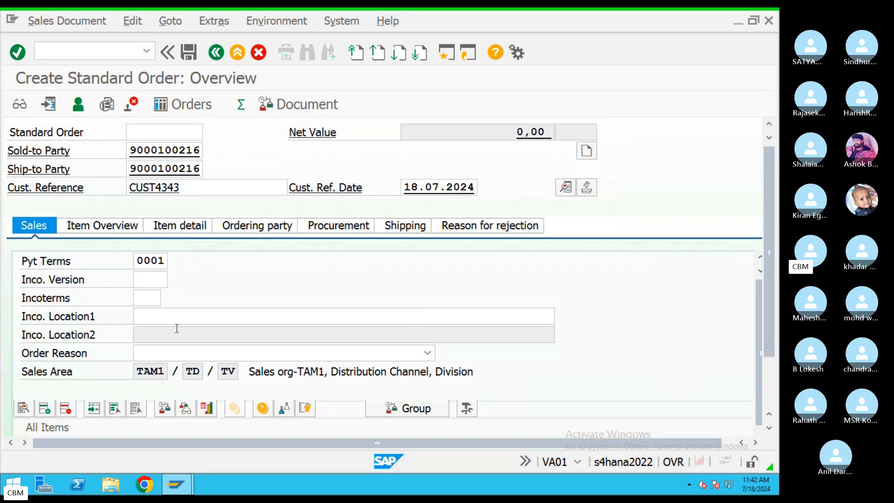
pyautogui.scroll(-3, 224, 311)
pyautogui.scroll(3, 210, 320)
pyautogui.scroll(-5, 499, 354)
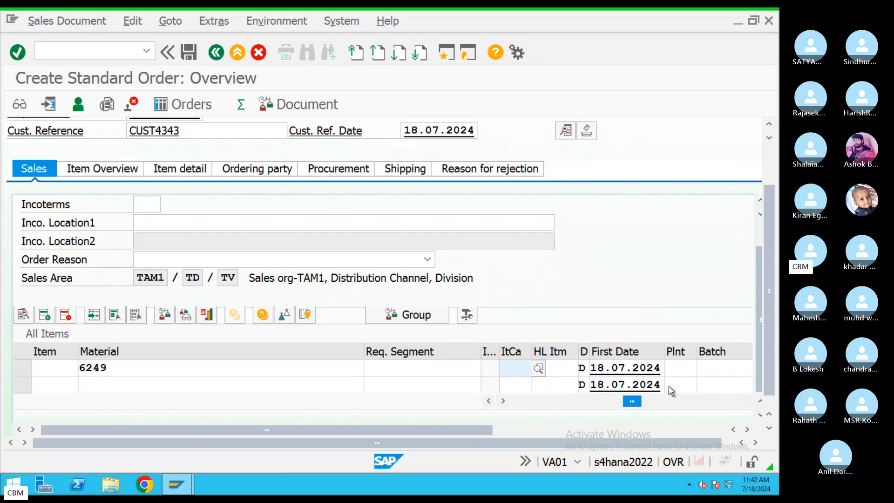
pyautogui.click(678, 370)
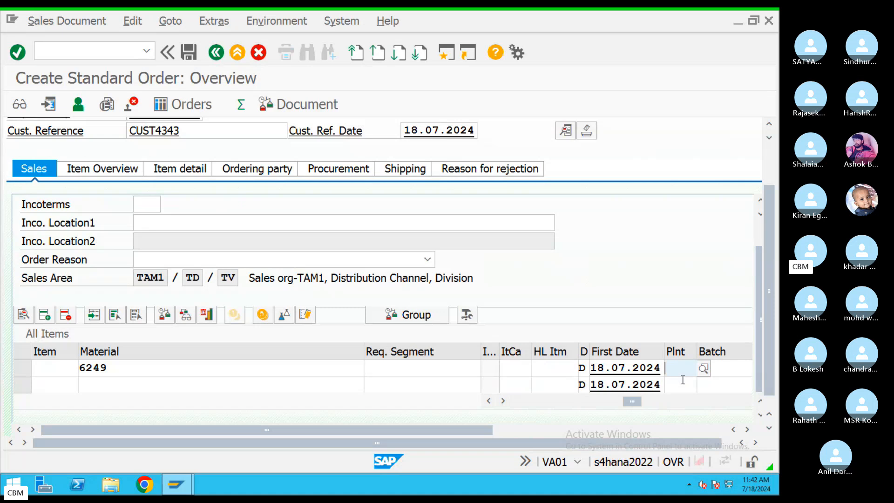
pyautogui.press('BackSpace')
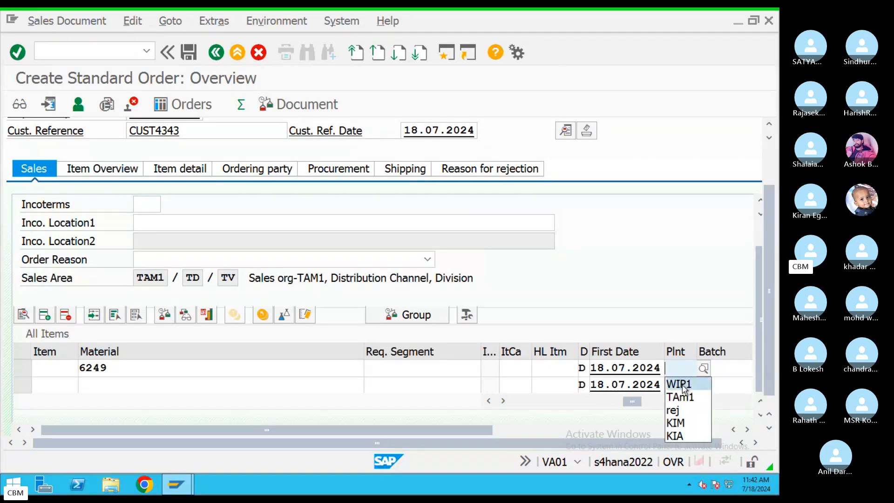
pyautogui.click(685, 392)
pyautogui.press('Tab')
pyautogui.press('Tab')
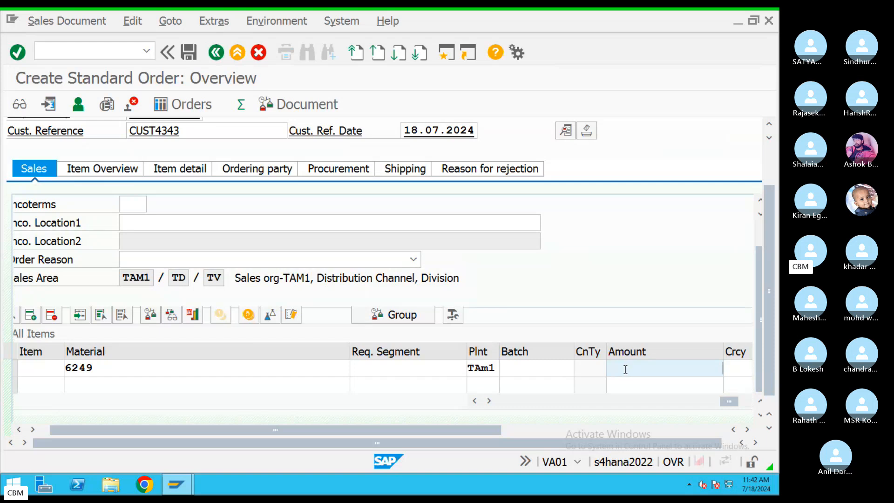
# Set the item's amount to 500 with currency INR and confirm the item line
pyautogui.write('500')
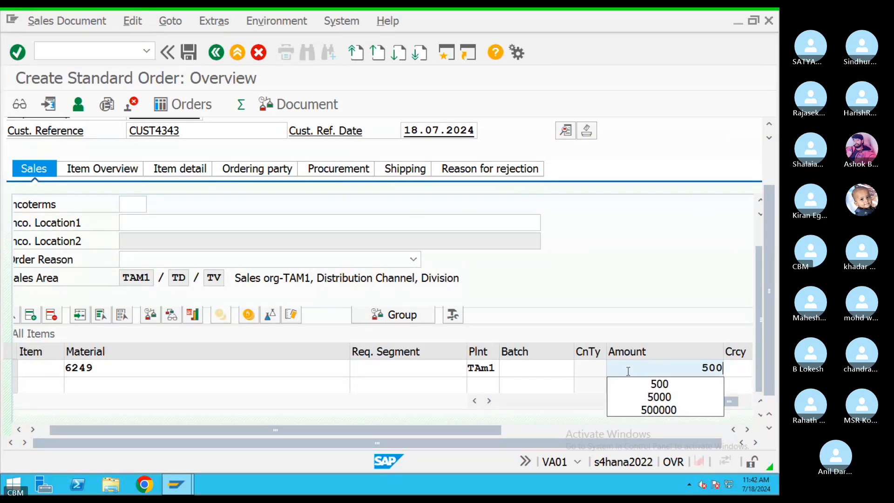
pyautogui.press('Tab')
pyautogui.write('INR')
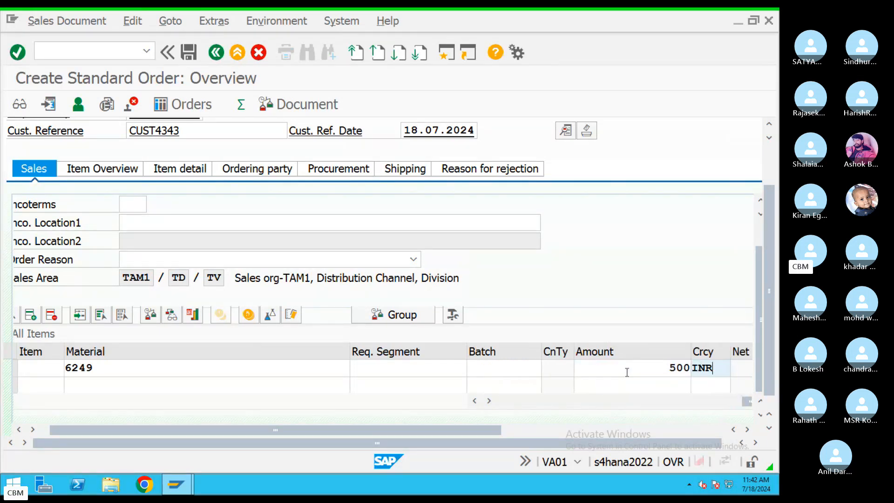
pyautogui.press('Tab')
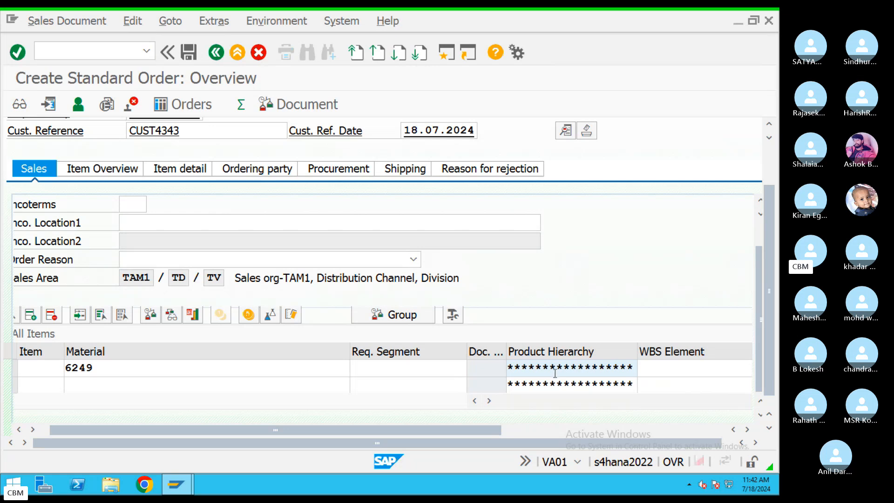
pyautogui.press('Return')
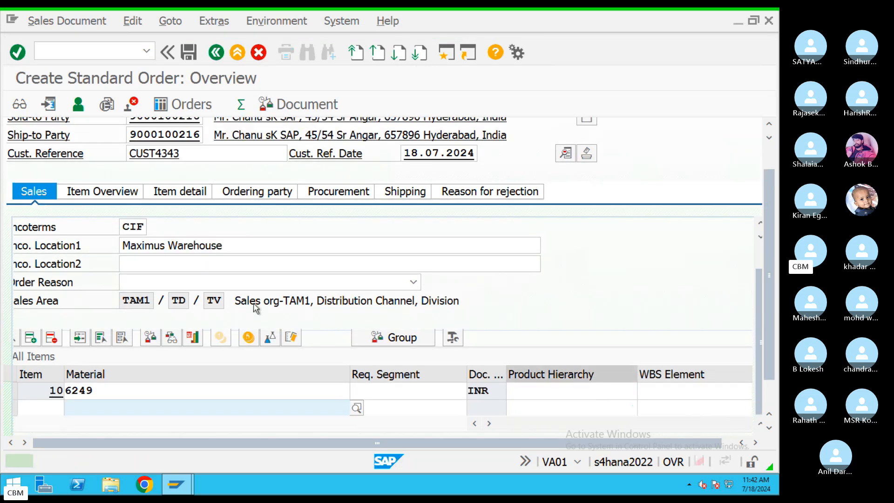
# Check the sales order for missing data with the incompletion log
pyautogui.click(131, 23)
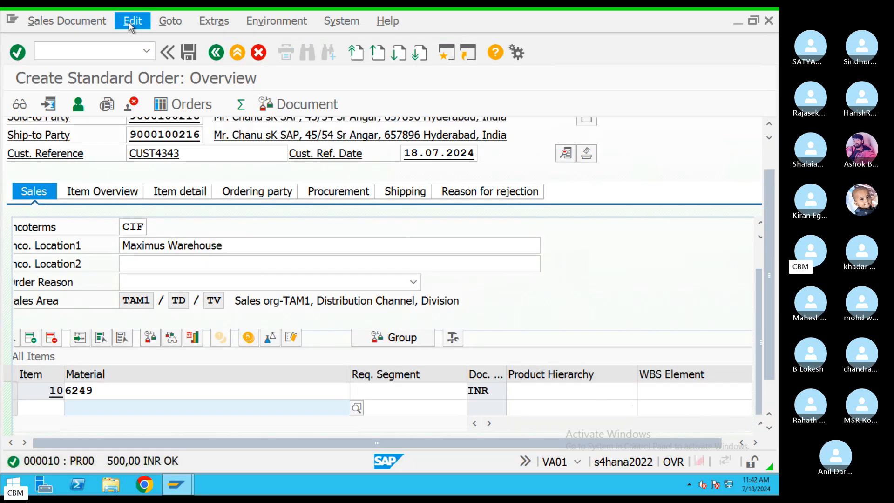
pyautogui.click(149, 223)
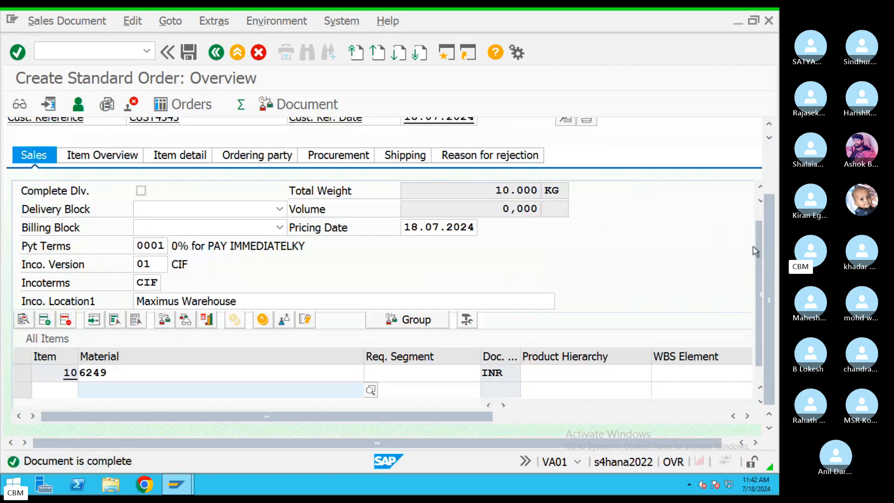
pyautogui.scroll(1, 758, 254)
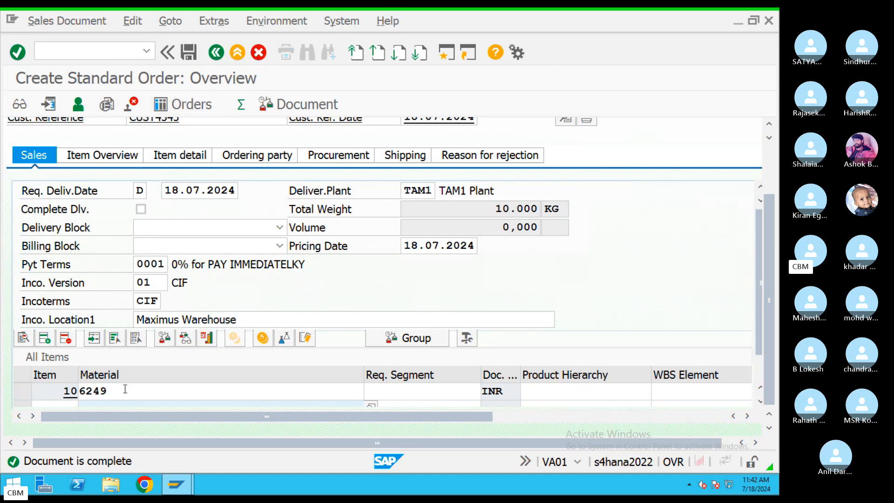
# Copy the item's material number 6249 and save the standard order
pyautogui.moveTo(123, 391); pyautogui.dragTo(76, 393)
pyautogui.hotkey('ctrl', 'c')
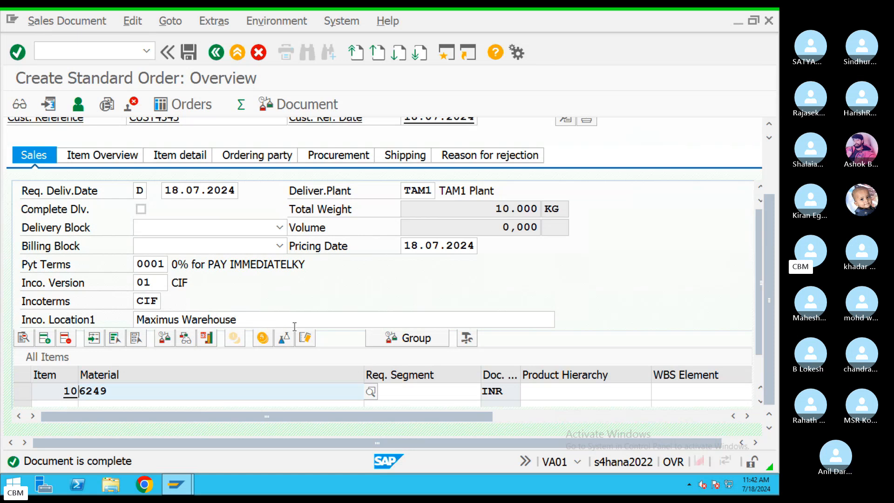
pyautogui.click(188, 52)
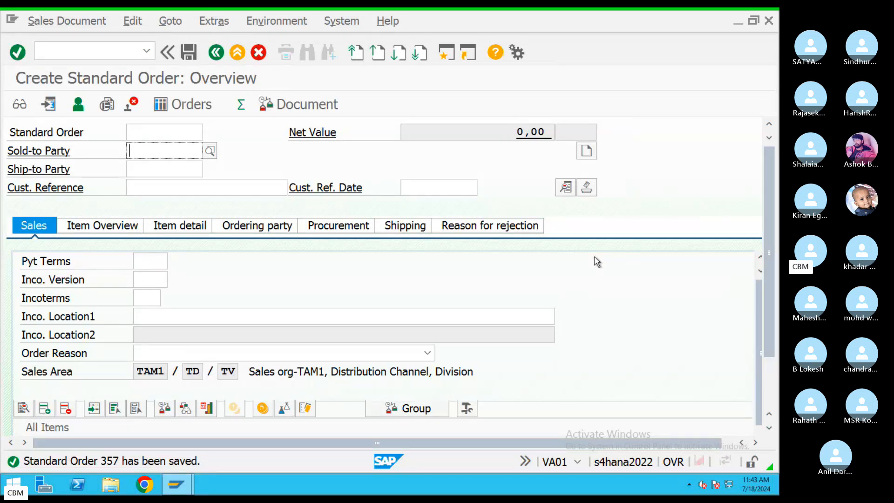
# Leave order creation and display the MMBE stock overview for material 6249 in plant TAM1
pyautogui.click(242, 56)
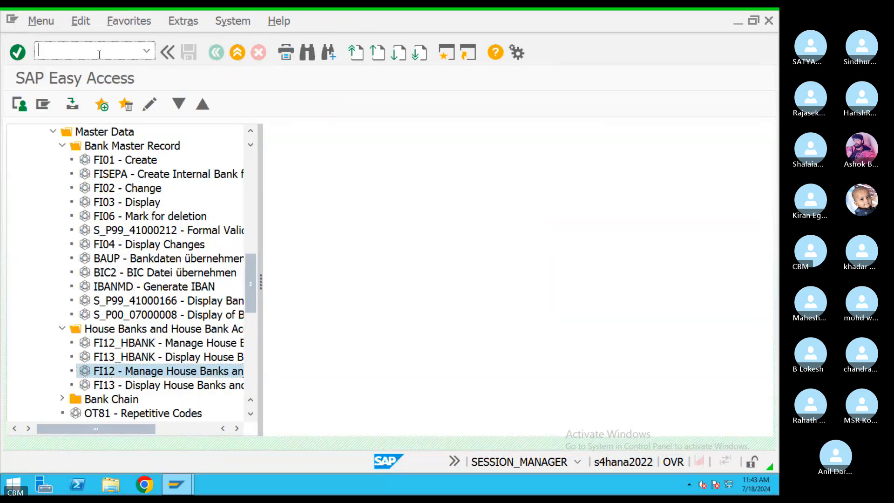
pyautogui.write('MMBE')
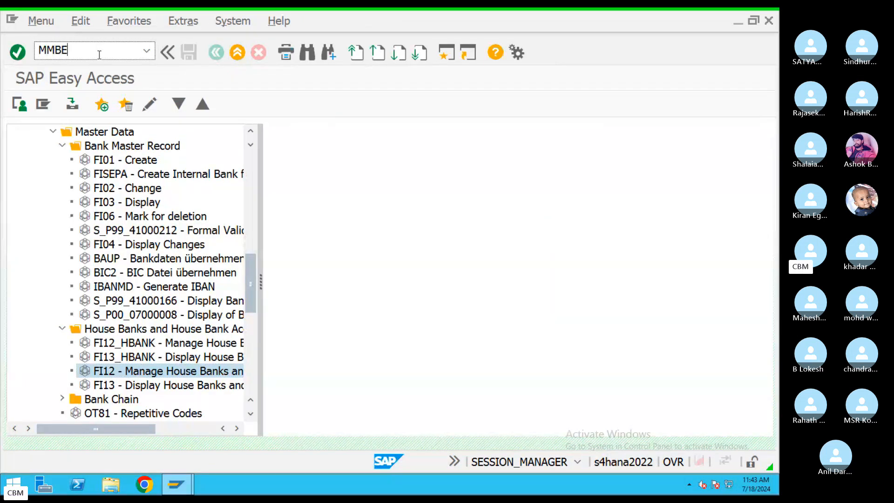
pyautogui.press('Return')
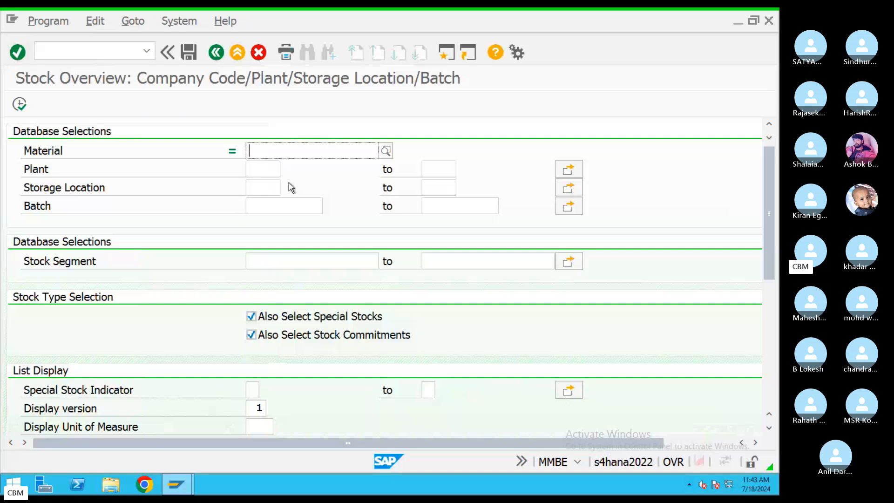
pyautogui.write('6249')
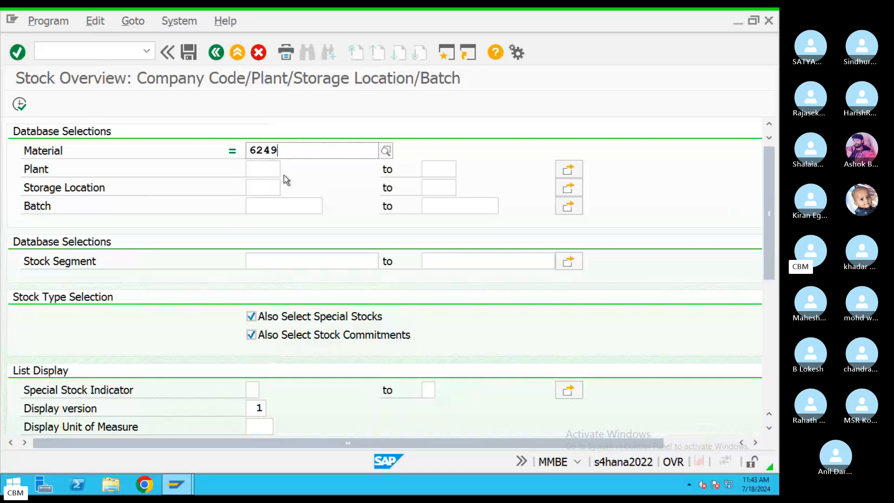
pyautogui.click(256, 171)
pyautogui.write('TAM1')
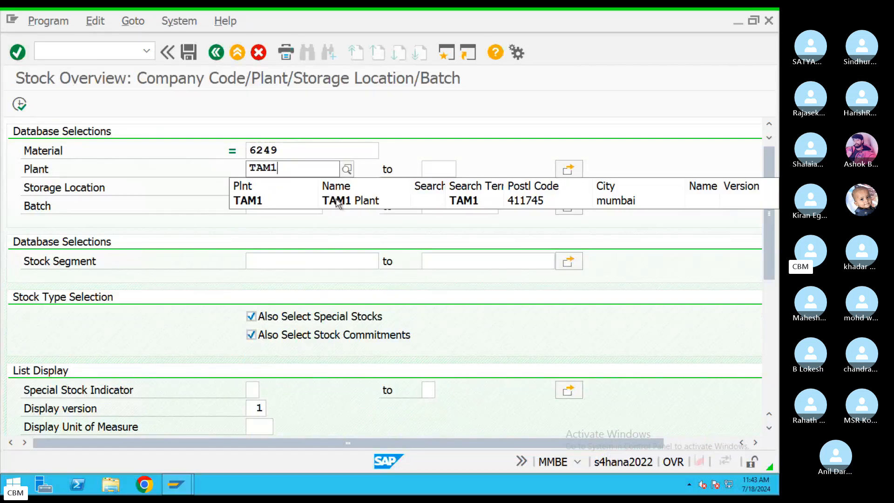
pyautogui.click(282, 202)
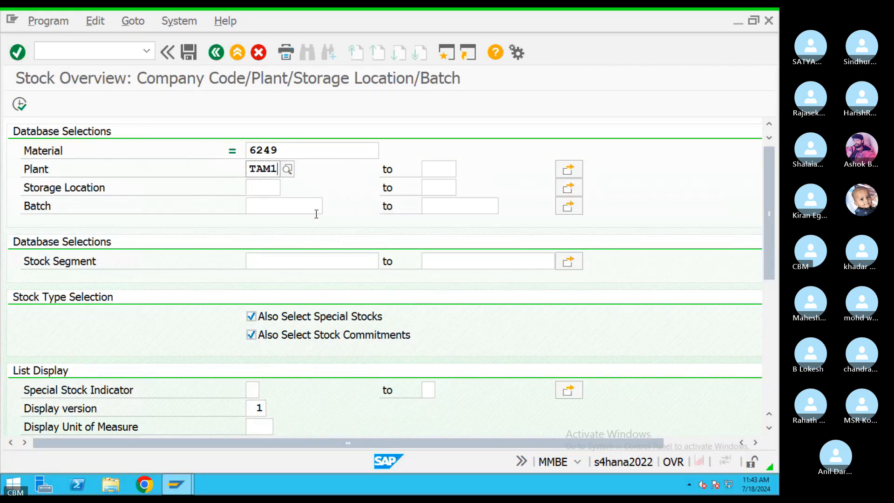
pyautogui.click(19, 105)
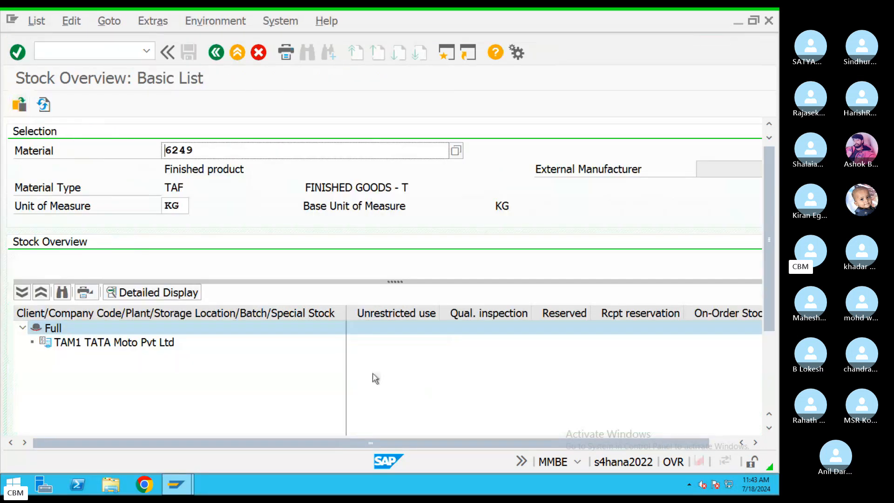
pyautogui.click(368, 333)
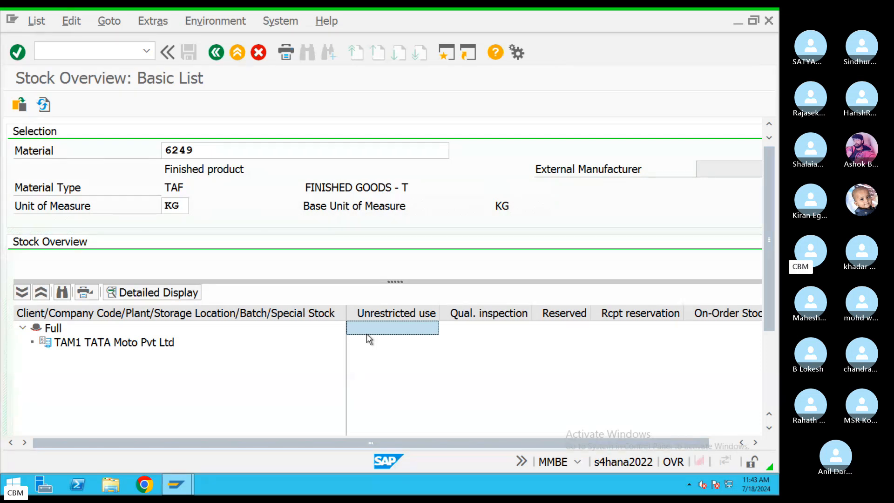
# Leave the stock overview and start transaction MIGO
pyautogui.click(238, 53)
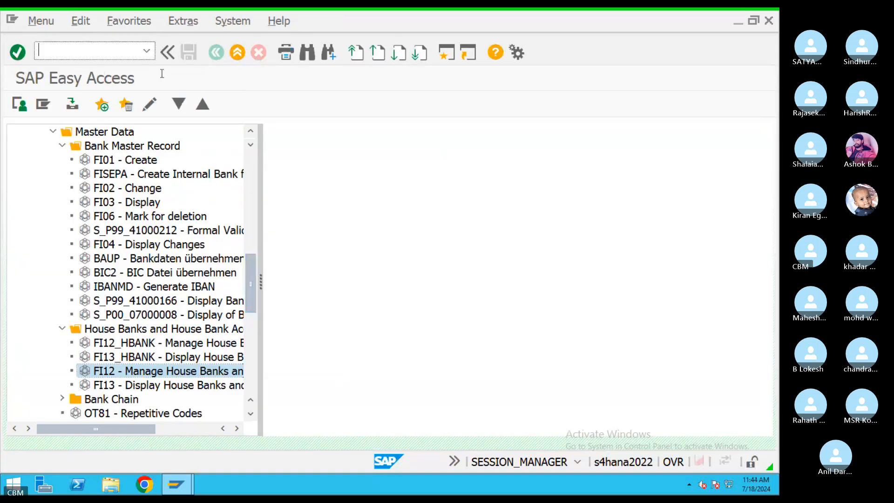
pyautogui.write('M')
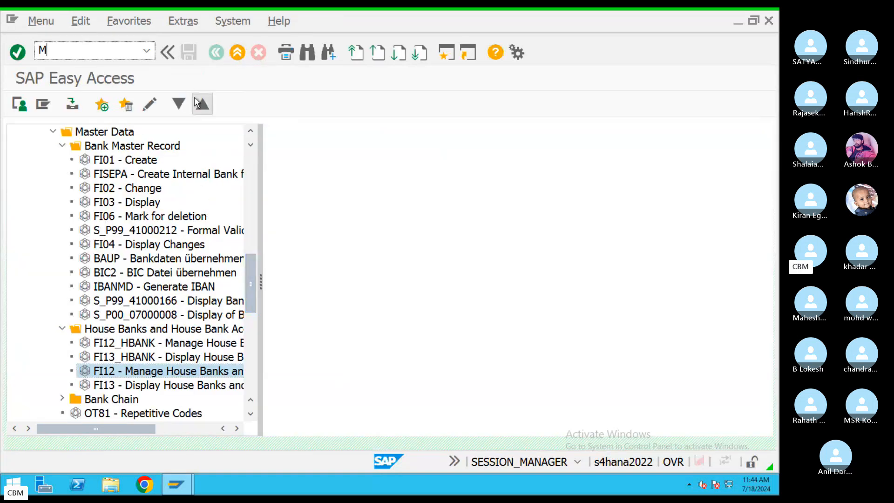
pyautogui.write('IGO')
pyautogui.press('Return')
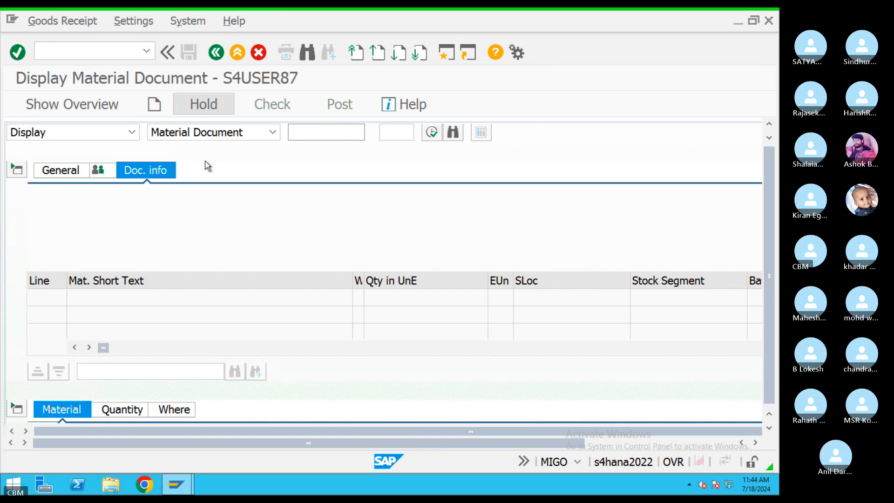
# Set up a Goods Receipt with reference Other and movement type 521
pyautogui.click(133, 133)
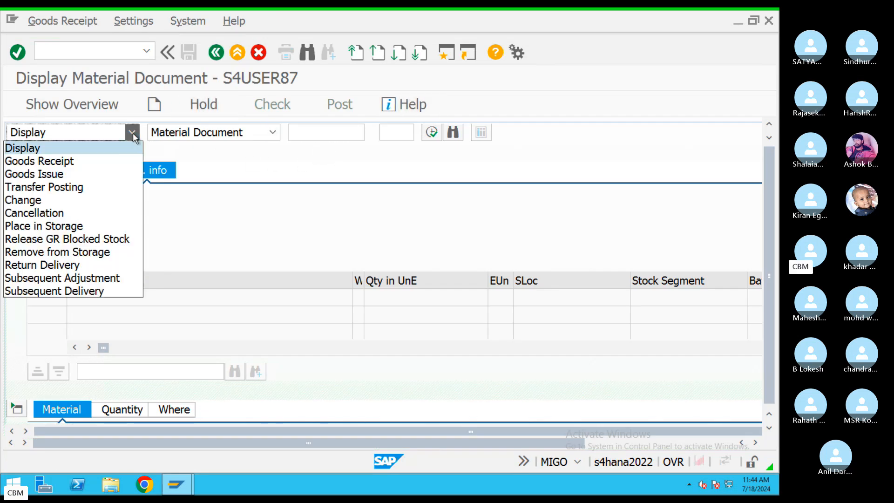
pyautogui.click(78, 163)
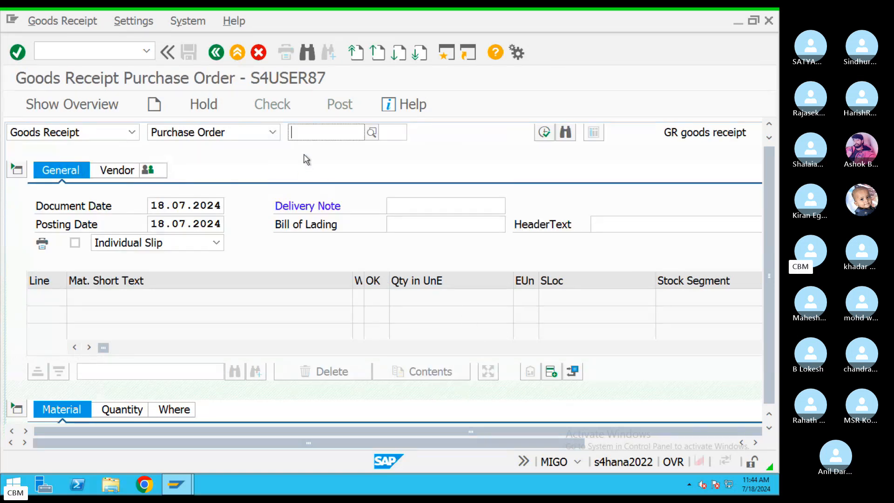
pyautogui.click(274, 134)
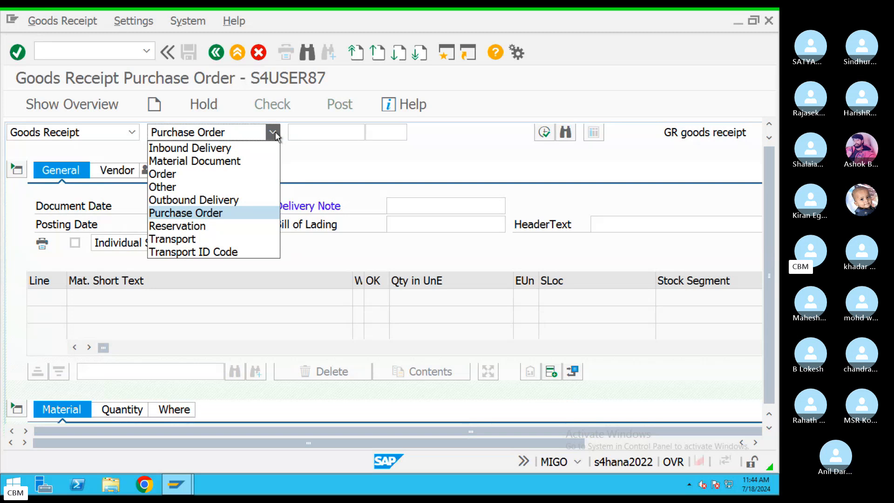
pyautogui.click(184, 188)
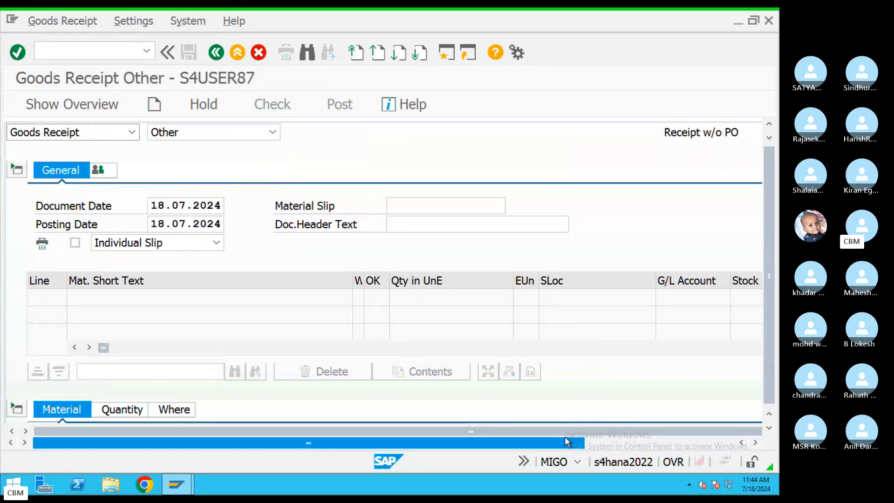
pyautogui.click(672, 443)
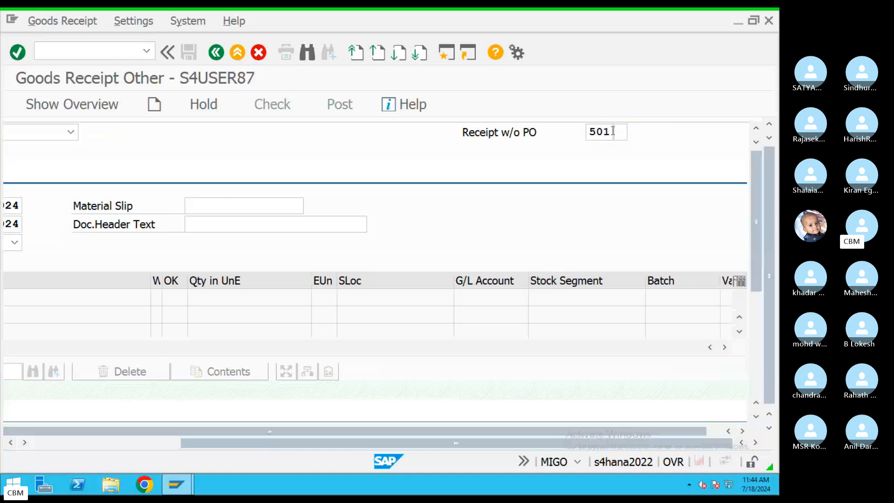
pyautogui.moveTo(608, 135); pyautogui.dragTo(547, 140)
pyautogui.write('521')
pyautogui.press('Return')
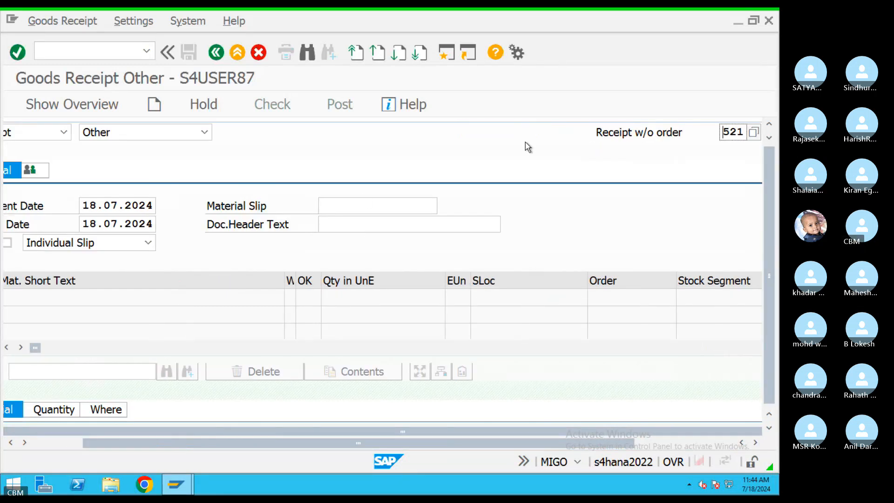
# Enter material 6249 with a quantity of 200 for the goods receipt item
pyautogui.moveTo(265, 443); pyautogui.dragTo(12, 443)
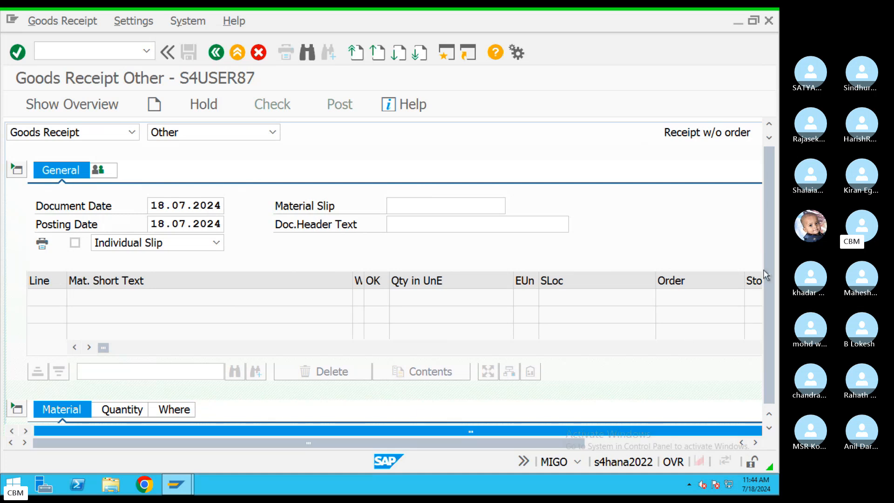
pyautogui.scroll(-3, 297, 347)
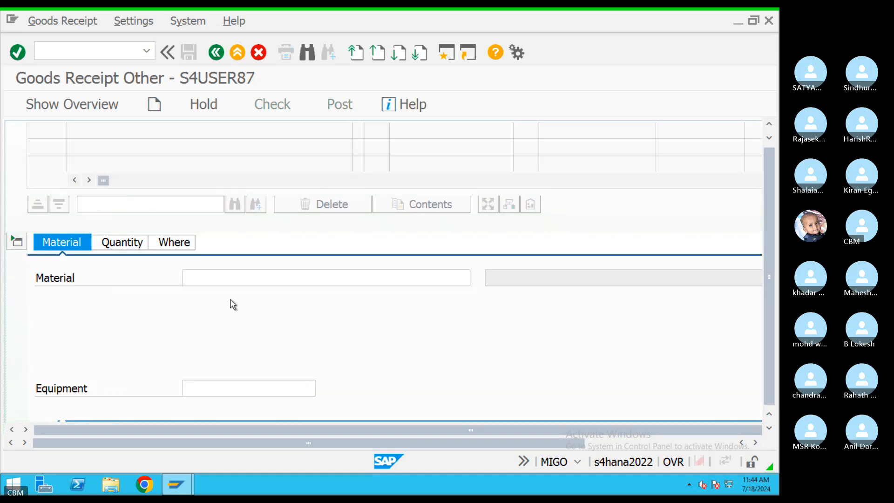
pyautogui.click(224, 280)
pyautogui.write('6249')
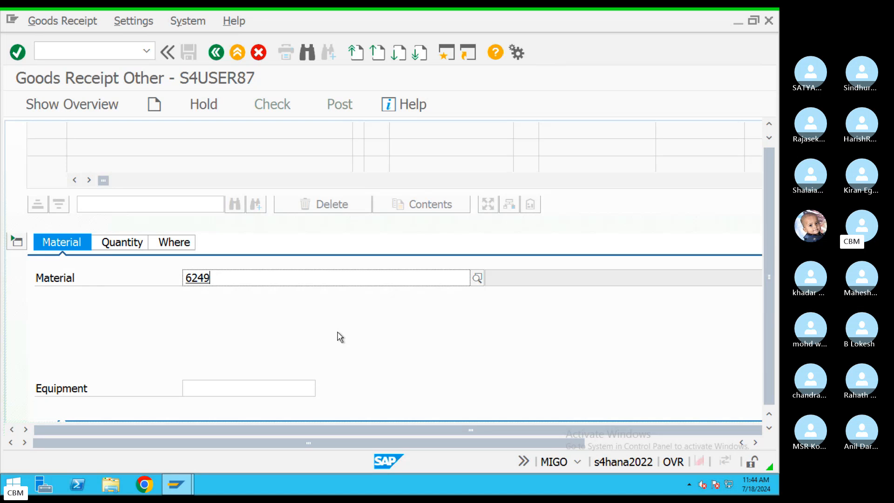
pyautogui.click(129, 245)
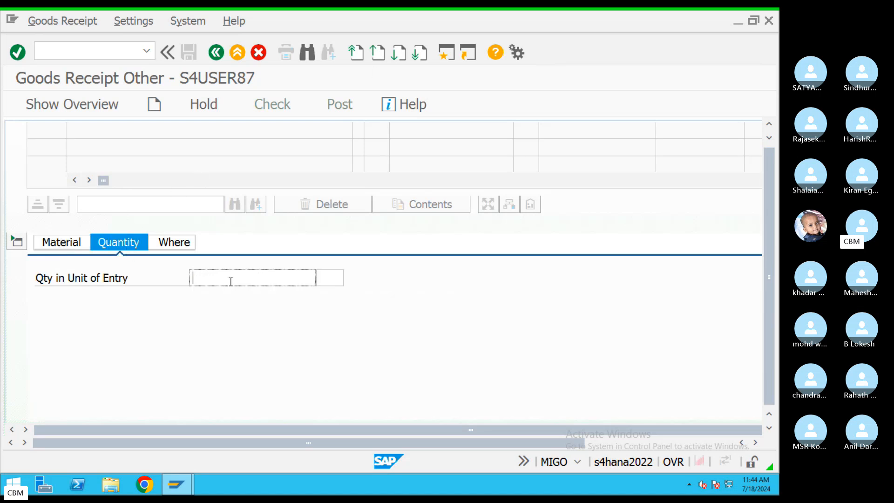
pyautogui.write('200')
pyautogui.press('Return')
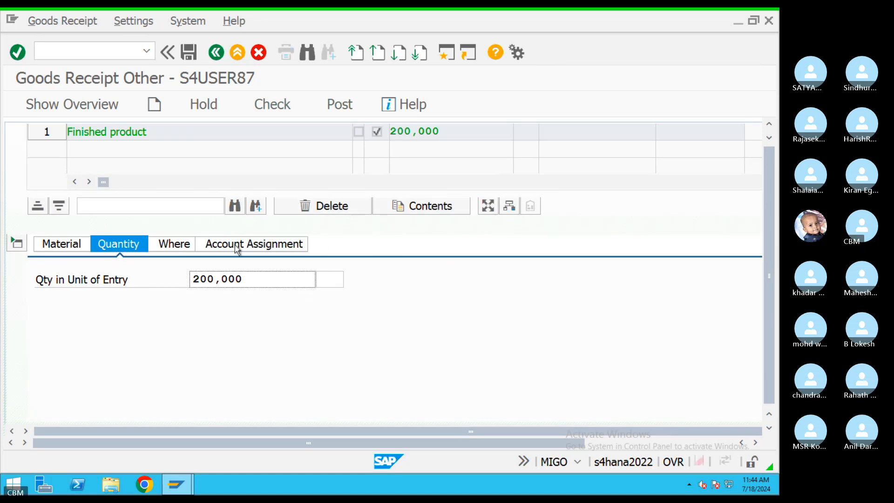
# Set the receiving plant of the goods receipt item to TAM1
pyautogui.click(184, 249)
pyautogui.click(245, 317)
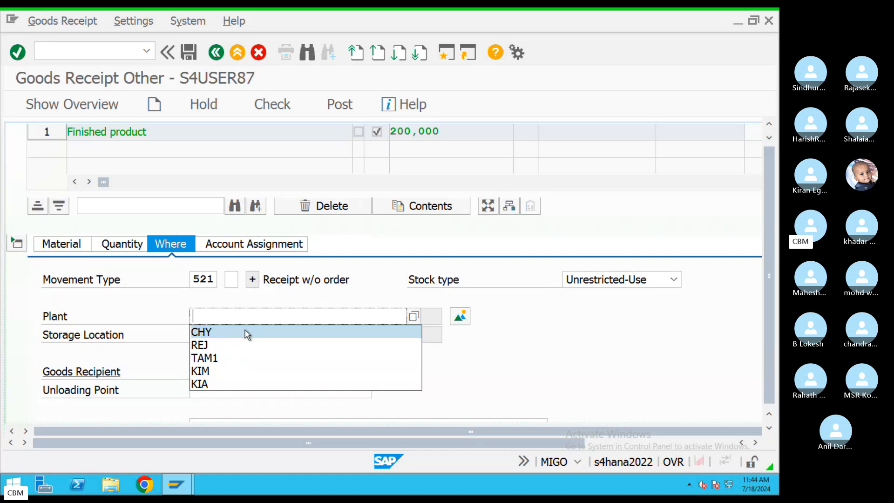
pyautogui.click(235, 318)
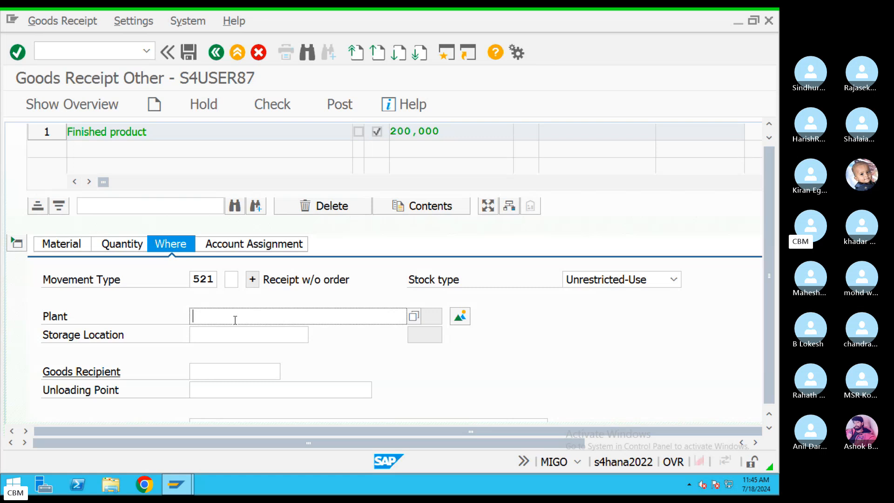
pyautogui.write('TAM1')
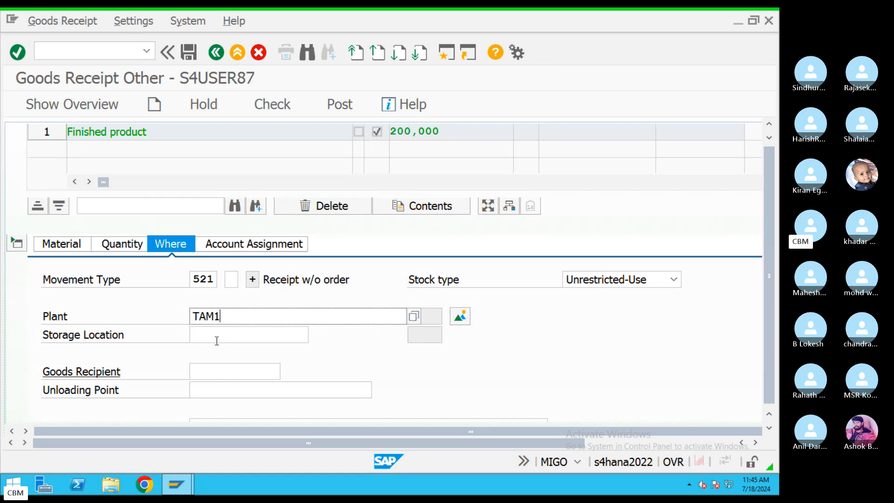
pyautogui.click(217, 340)
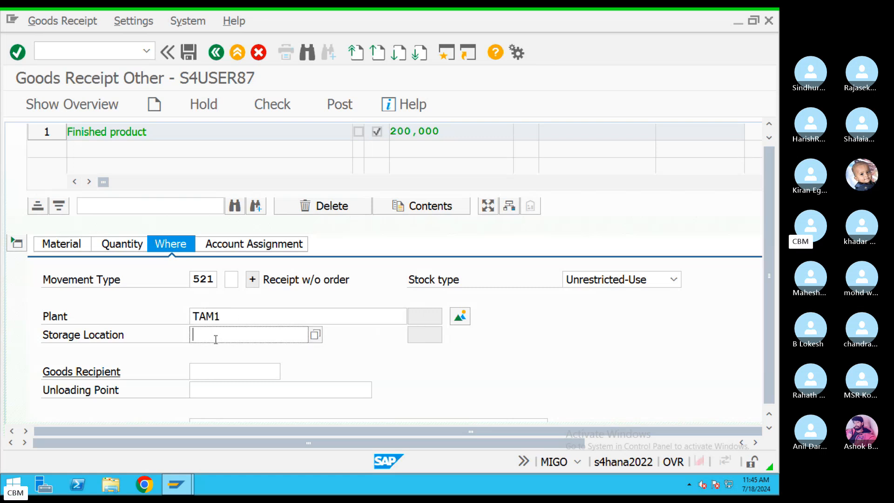
pyautogui.press('F4')
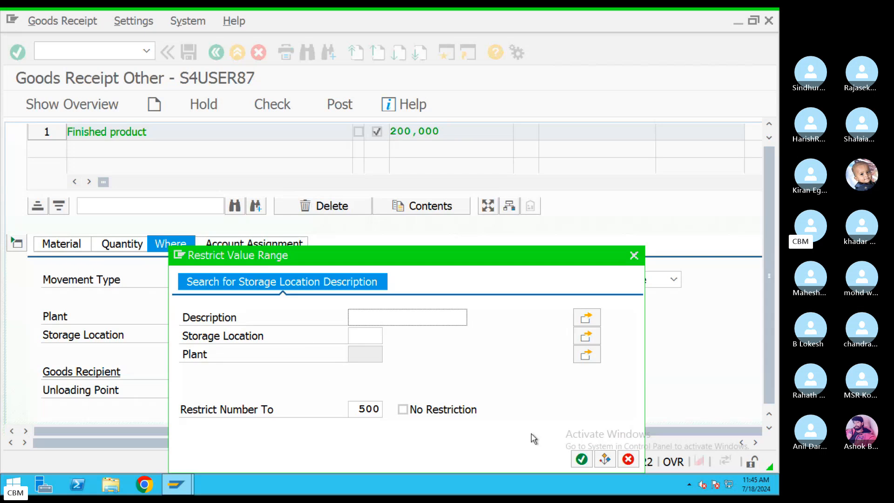
pyautogui.click(582, 459)
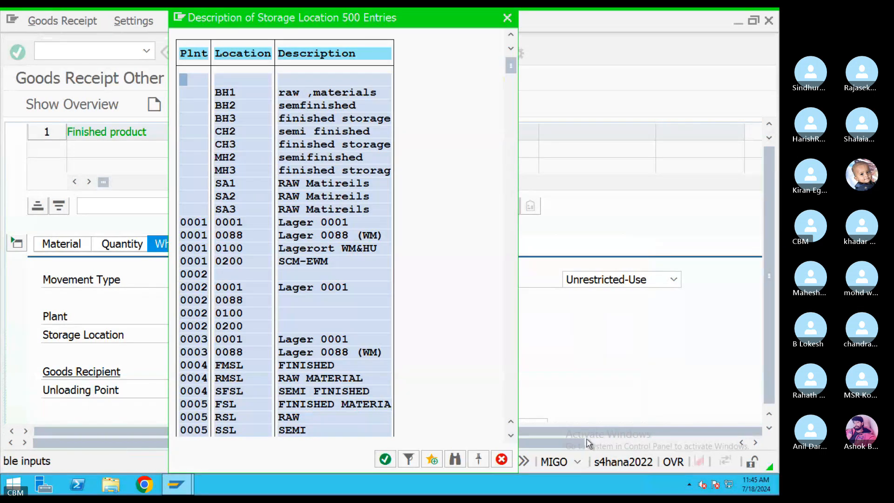
pyautogui.click(514, 18)
pyautogui.click(221, 336)
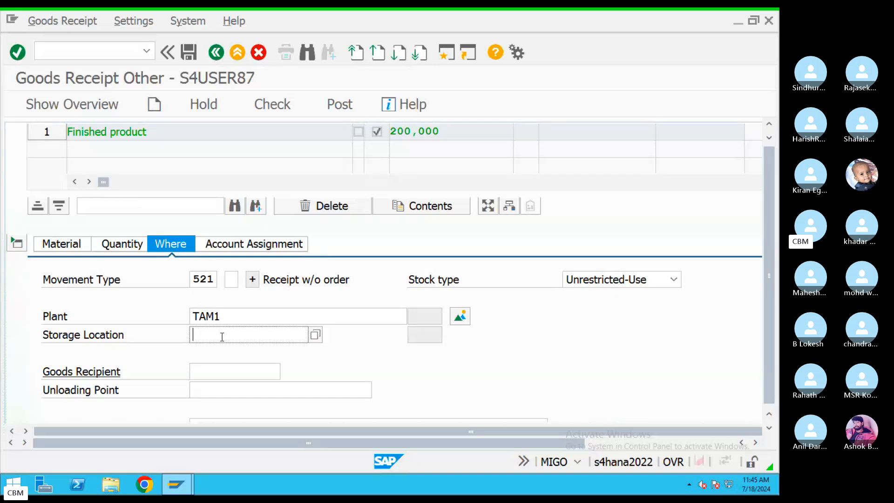
pyautogui.click(315, 335)
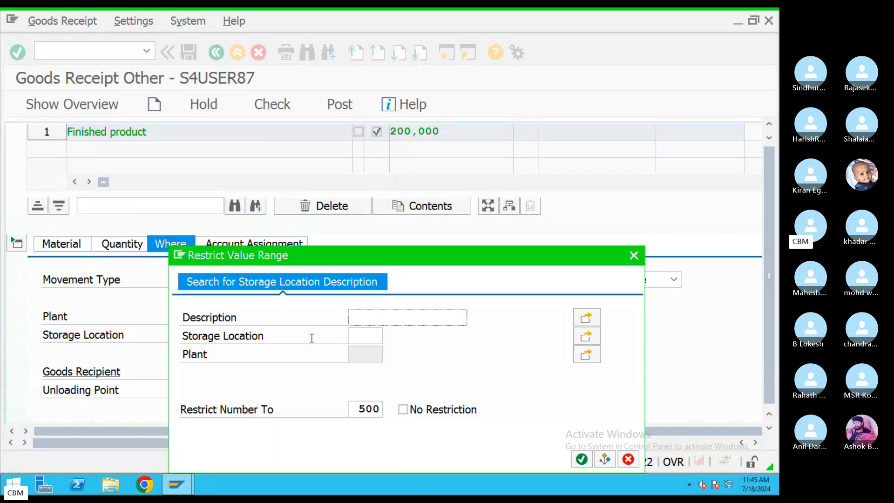
pyautogui.click(367, 339)
pyautogui.click(365, 358)
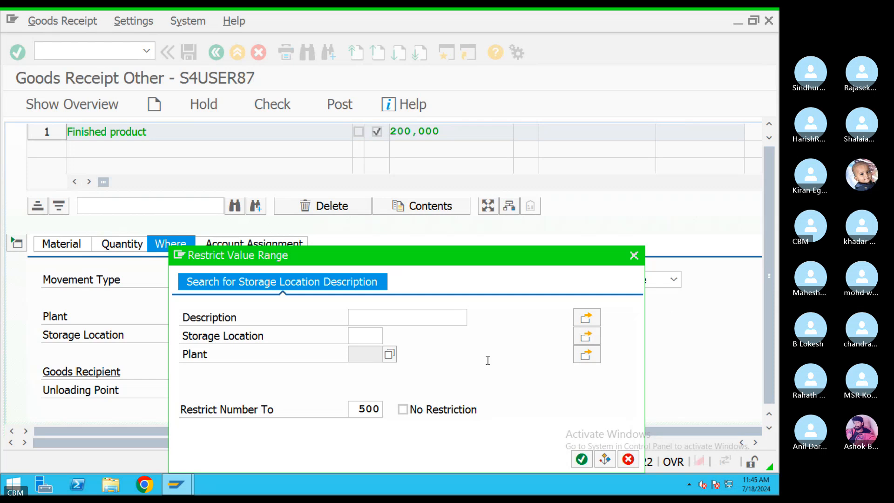
pyautogui.click(634, 256)
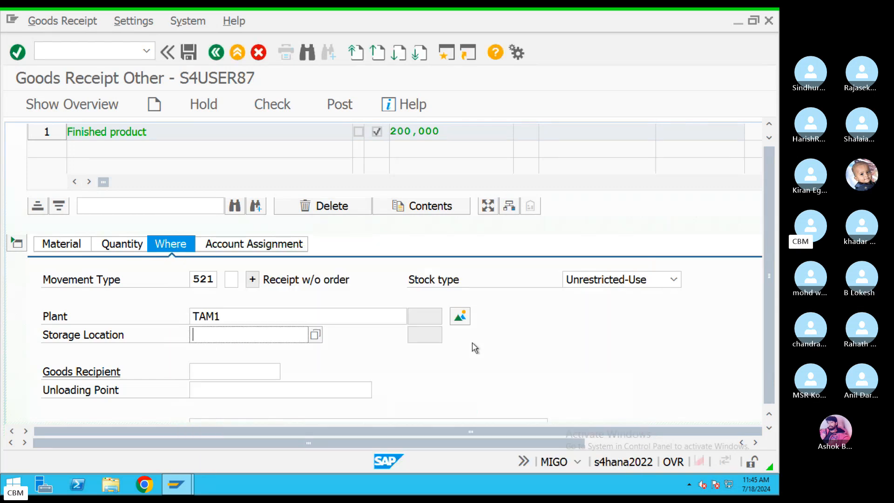
# Choose storage location TAM1 from the available values and review the item's account assignment and quantity details
pyautogui.click(315, 335)
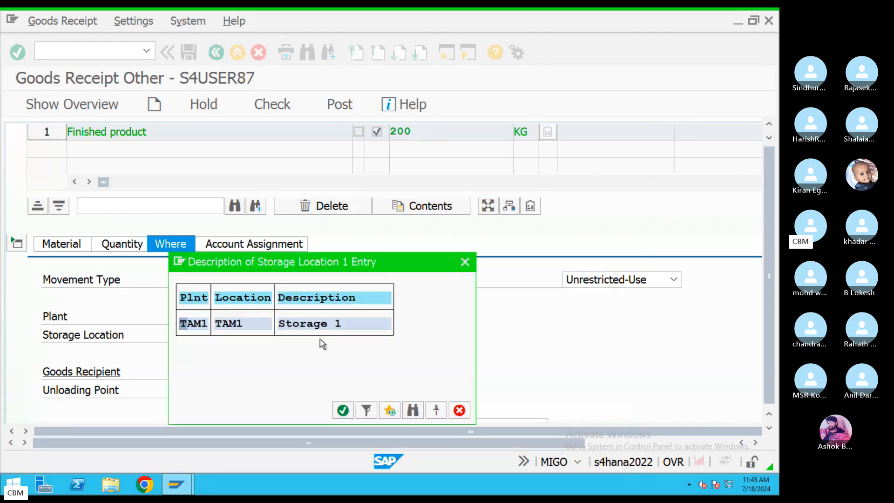
pyautogui.doubleClick(240, 325)
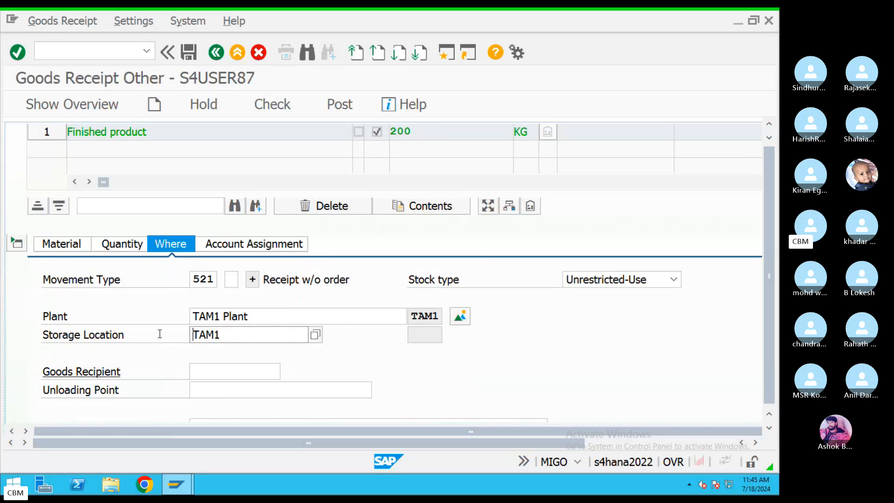
pyautogui.click(244, 244)
pyautogui.click(116, 244)
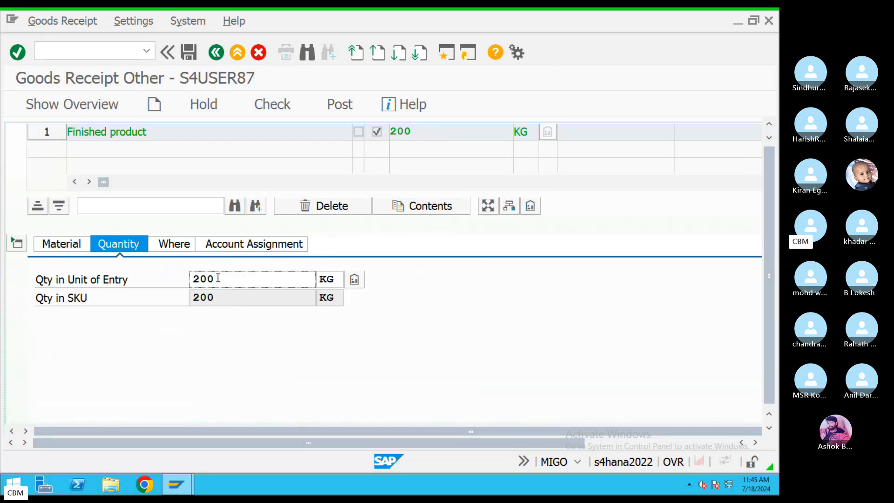
pyautogui.doubleClick(192, 280)
pyautogui.scroll(-1, 419, 312)
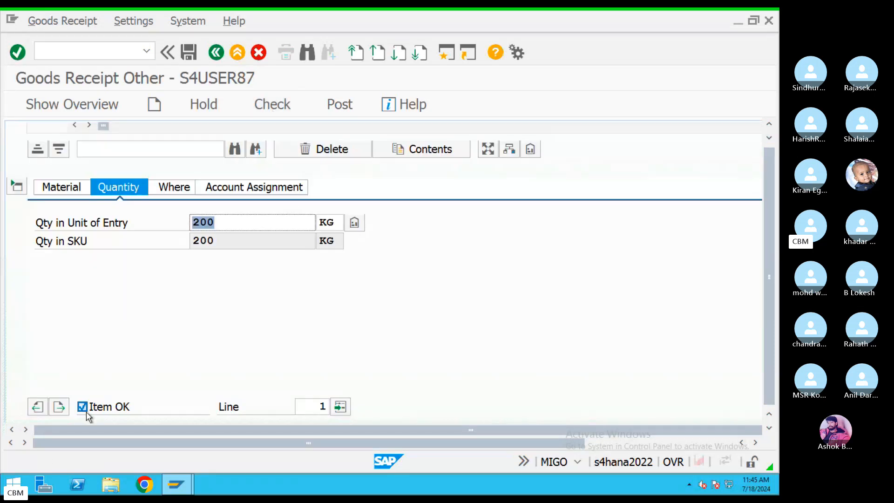
# Check the goods receipt for errors, read the long text of the logged message, and close the log
pyautogui.click(274, 106)
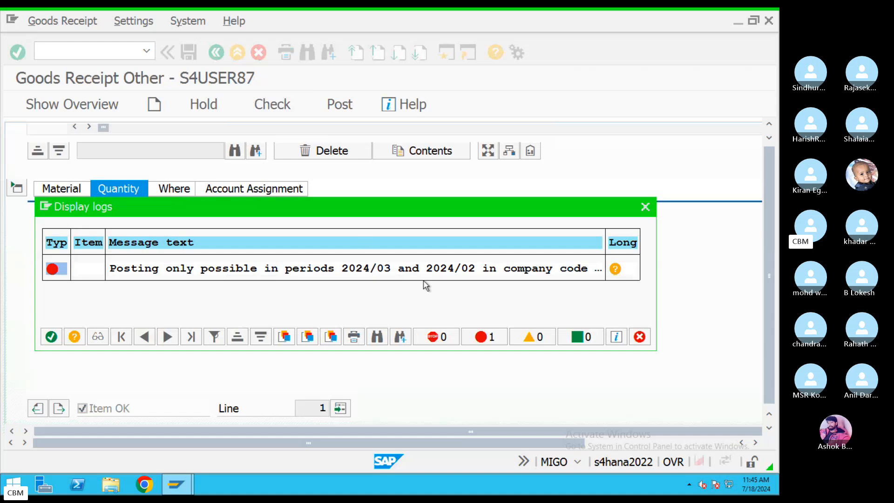
pyautogui.click(615, 269)
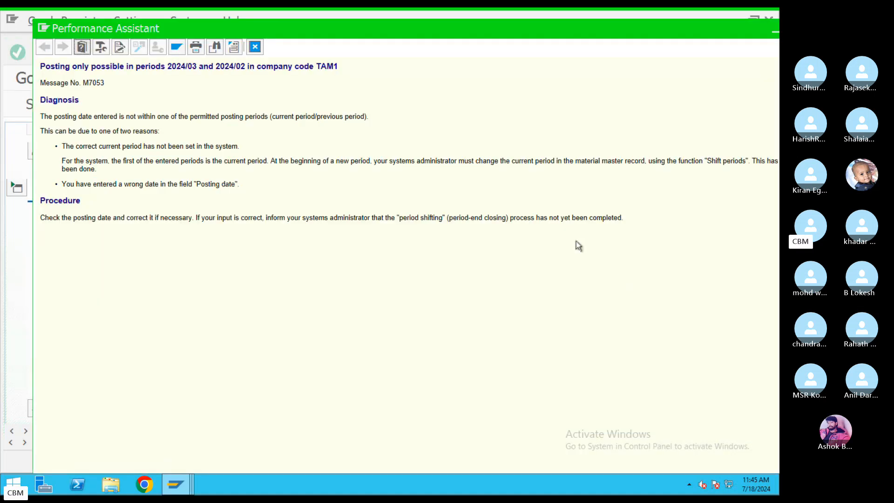
pyautogui.tripleClick(244, 70)
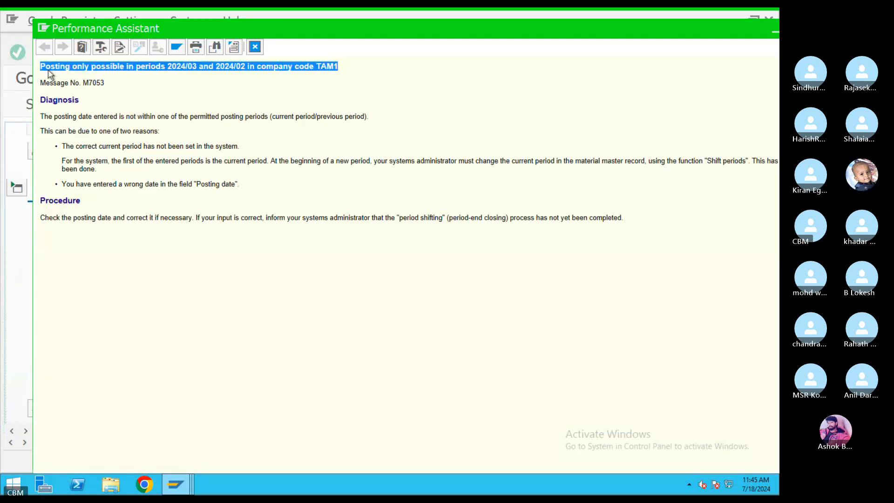
pyautogui.moveTo(630, 217); pyautogui.dragTo(19, 74)
pyautogui.click(295, 185)
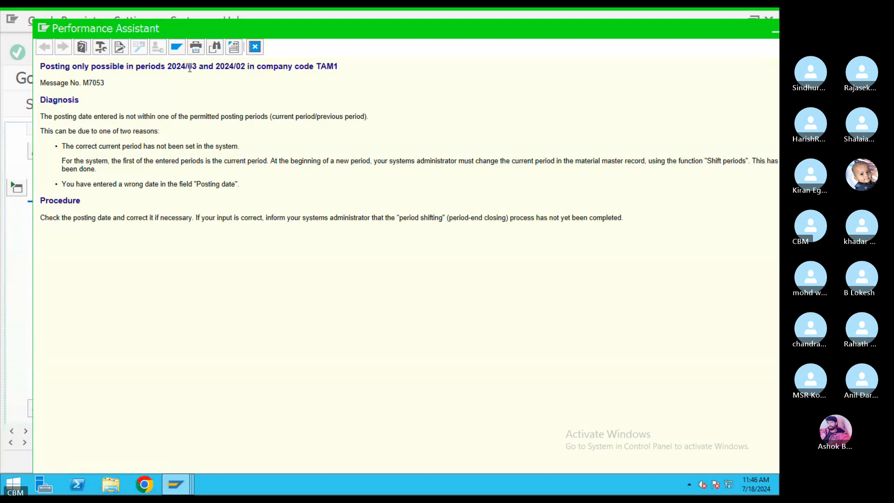
pyautogui.moveTo(91, 66); pyautogui.dragTo(215, 67)
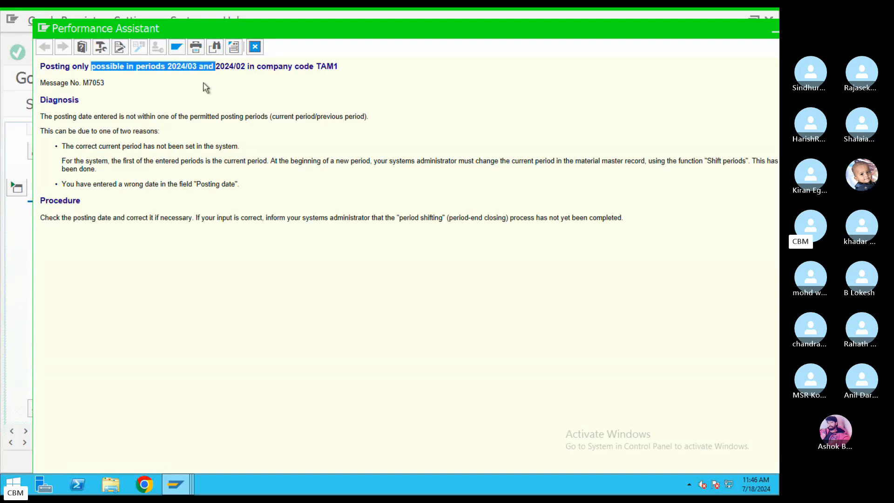
pyautogui.click(260, 142)
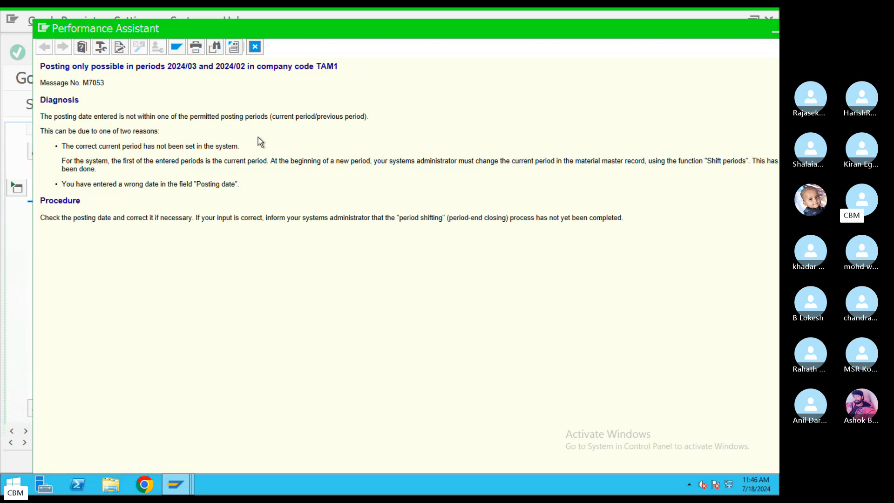
pyautogui.click(255, 47)
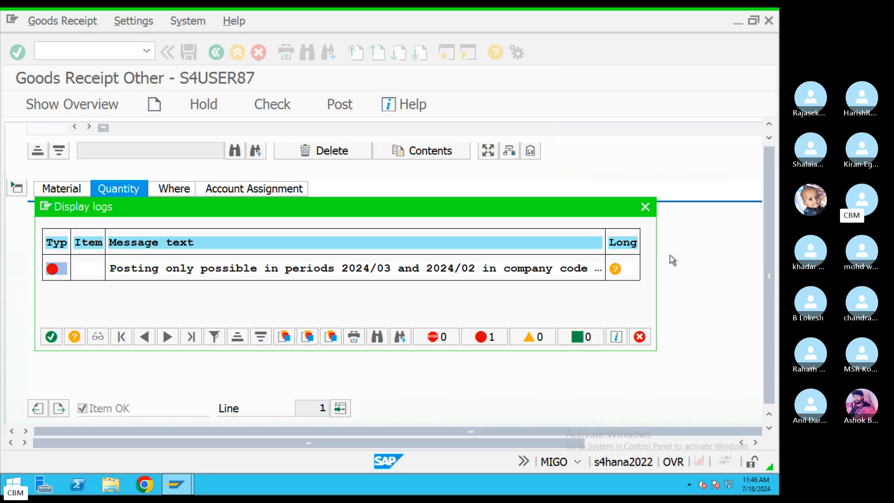
pyautogui.click(645, 207)
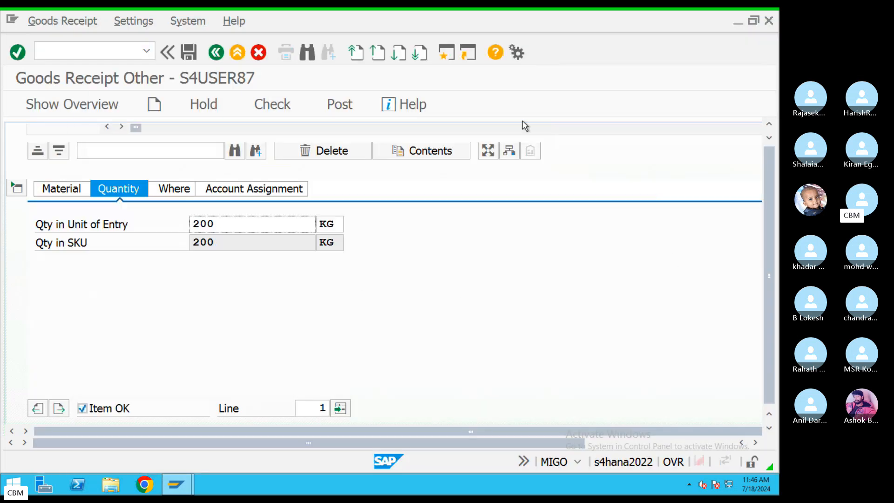
# Open a new session and start transaction MMRV
pyautogui.click(448, 52)
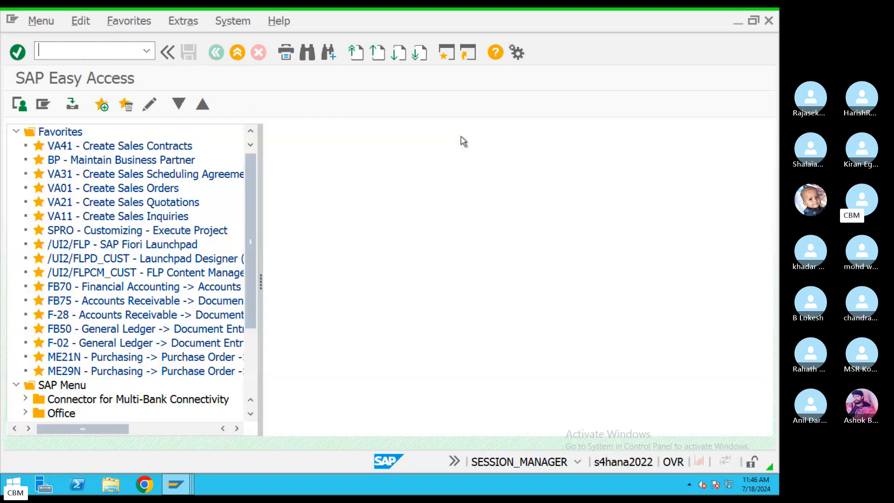
pyautogui.write('MMPB')
pyautogui.press('BackSpace')
pyautogui.write('V')
pyautogui.press('BackSpace')
pyautogui.press('BackSpace')
pyautogui.write('RV')
pyautogui.press('Return')
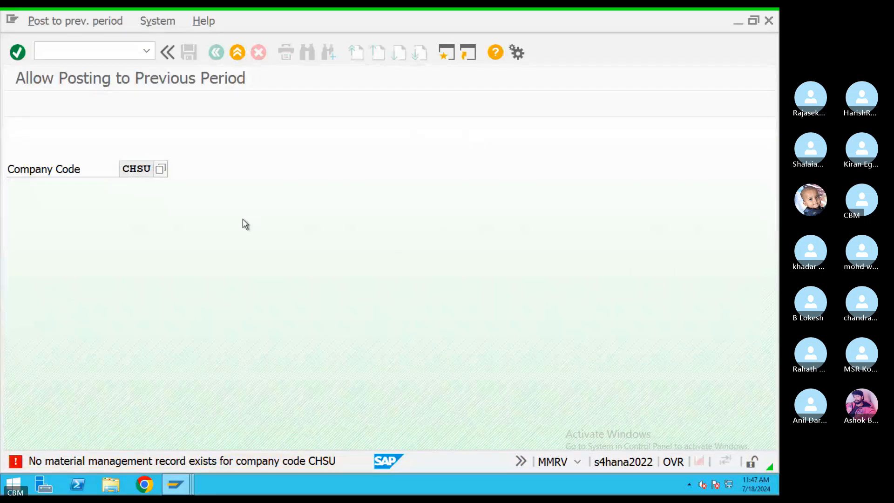
# Restart transaction MMRV and display the posting periods of company code TAM1
pyautogui.click(257, 55)
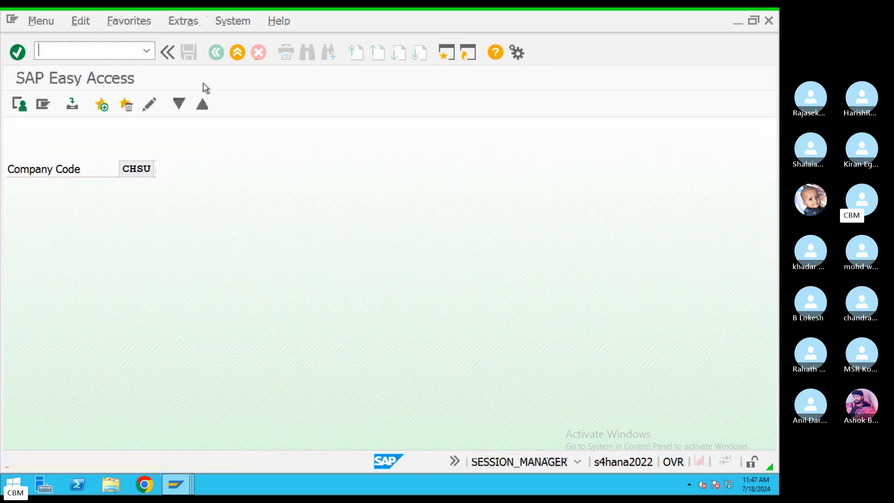
pyautogui.write('MMRV')
pyautogui.press('Return')
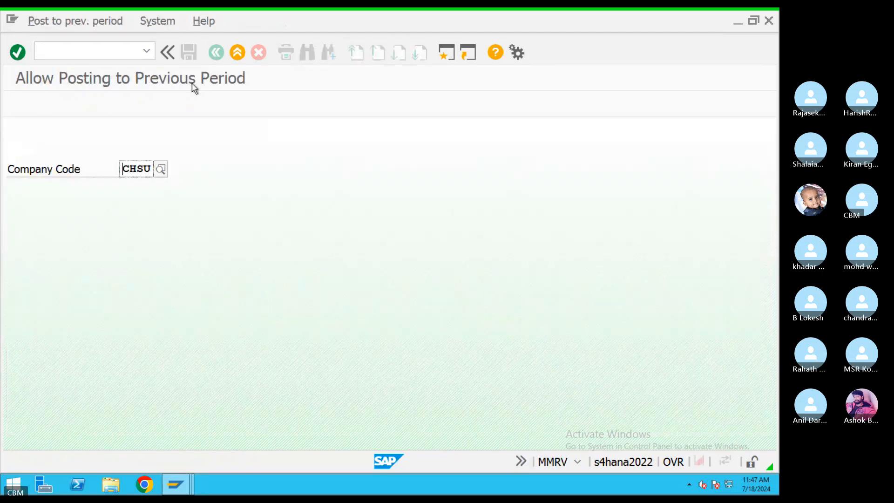
pyautogui.moveTo(152, 169); pyautogui.dragTo(86, 175)
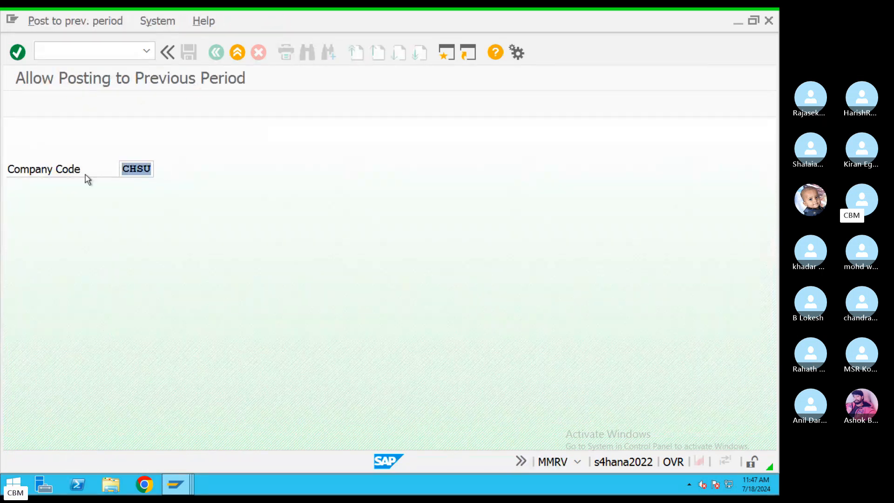
pyautogui.write('TAM')
pyautogui.press('Return')
pyautogui.press('Return')
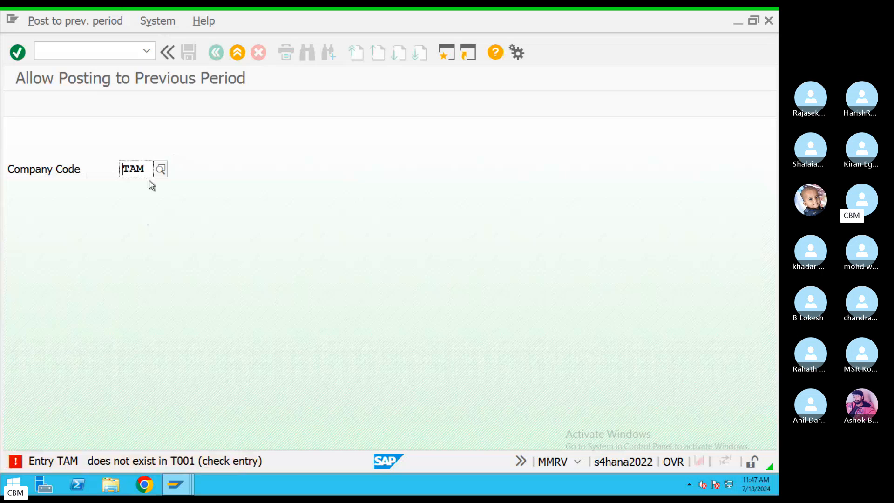
pyautogui.write('1')
pyautogui.press('Return')
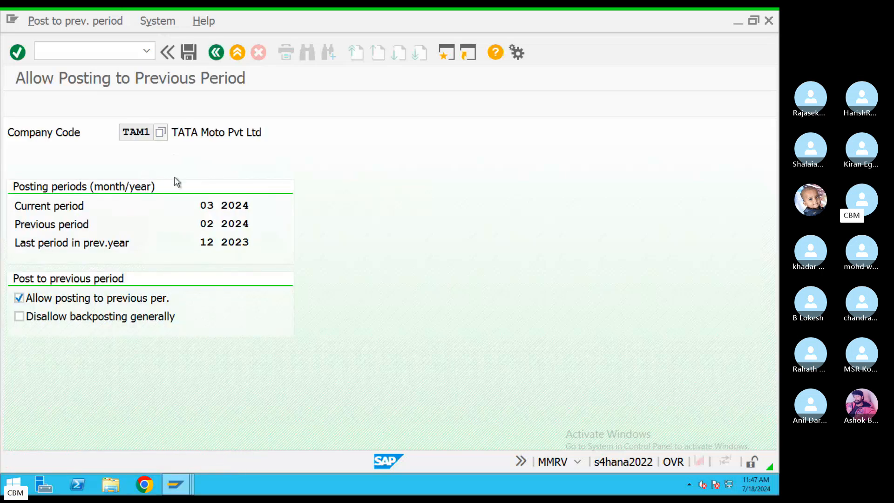
pyautogui.doubleClick(207, 206)
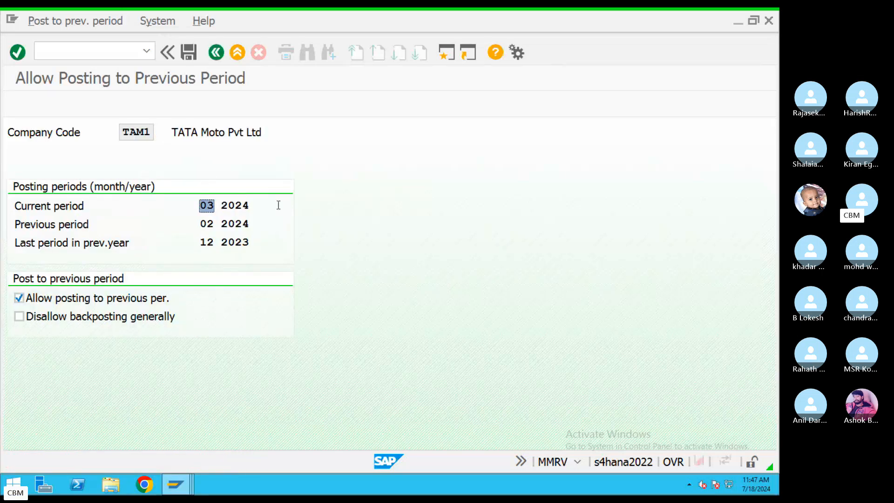
# Leave the posting period display and start transaction MMPV
pyautogui.click(217, 53)
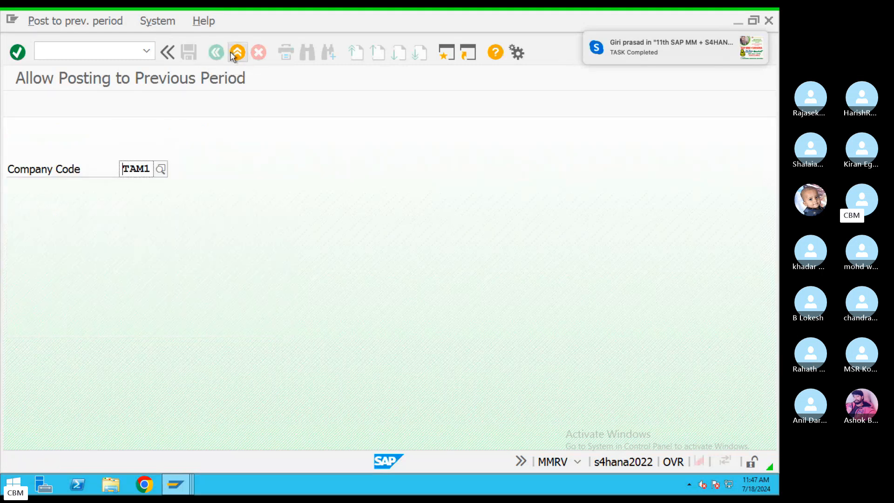
pyautogui.click(236, 52)
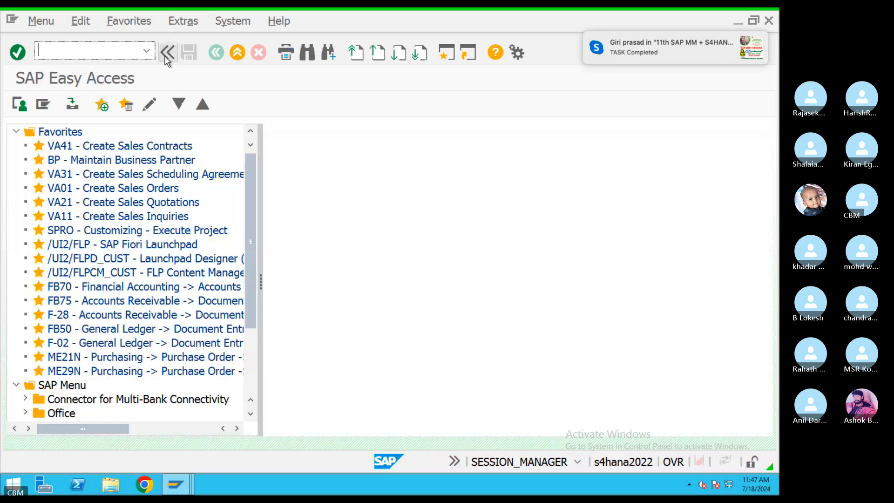
pyautogui.write('MMPV')
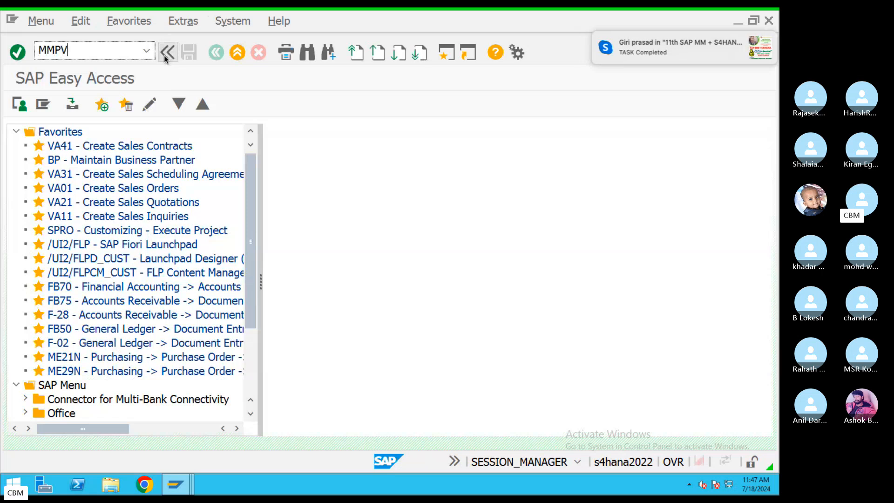
pyautogui.press('Return')
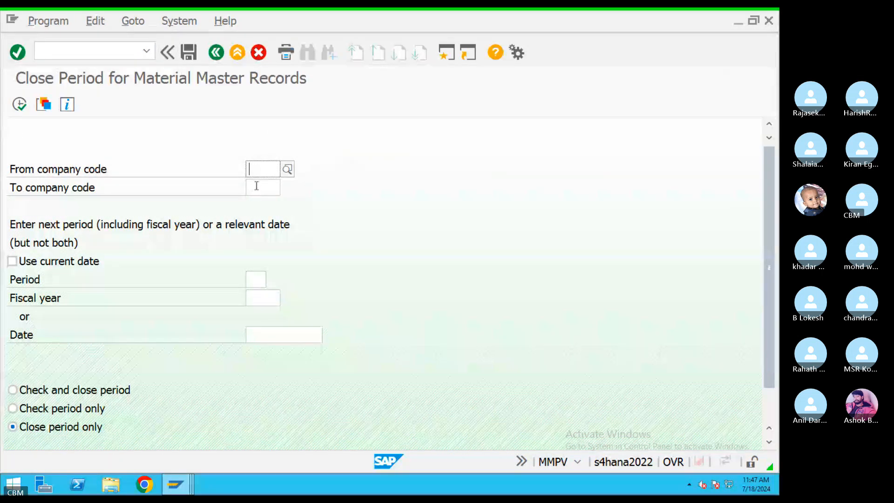
# Run the material master period closing for company code TAM1 to TAM1 with period 04 and fiscal year 2024
pyautogui.click(261, 185)
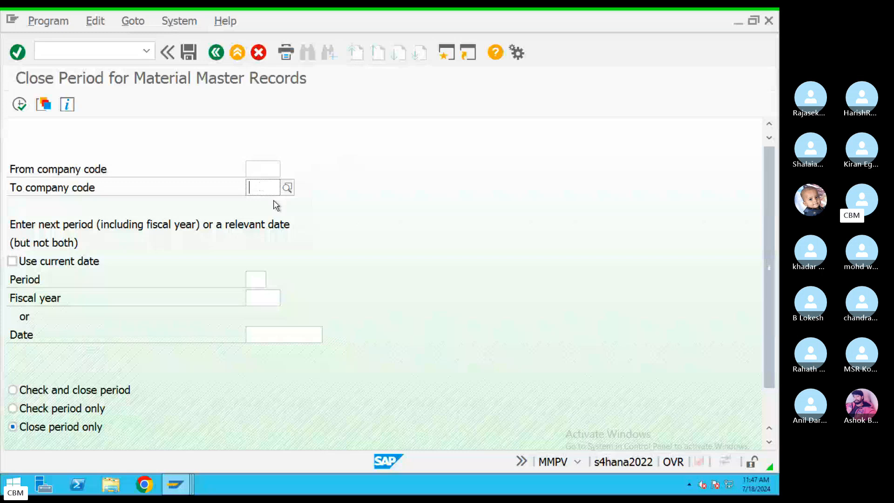
pyautogui.click(265, 170)
pyautogui.write('TAM1')
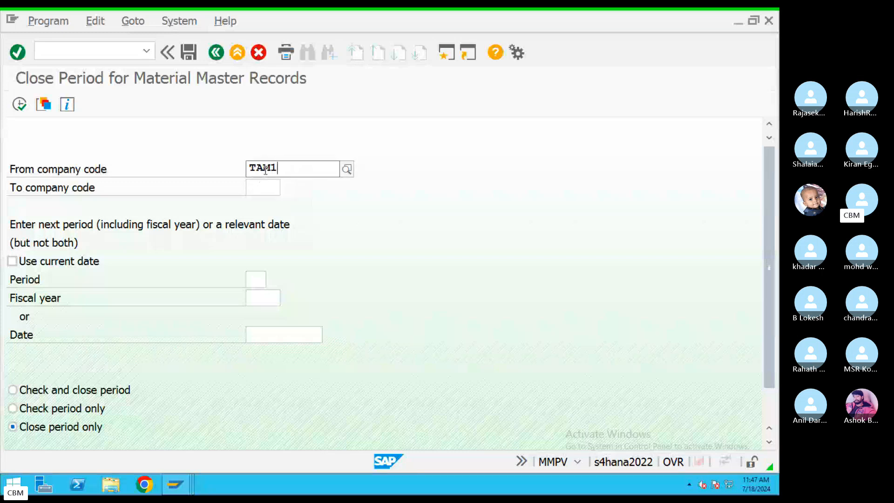
pyautogui.press('Tab')
pyautogui.write('TAM1')
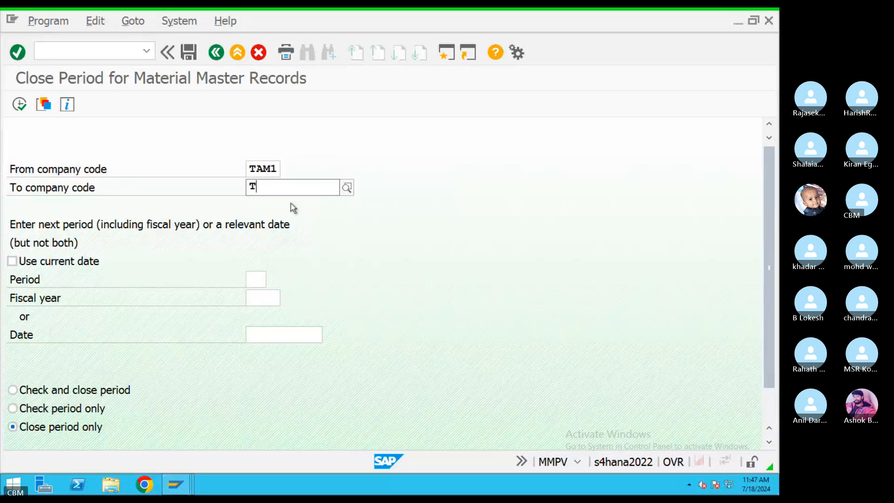
pyautogui.click(259, 282)
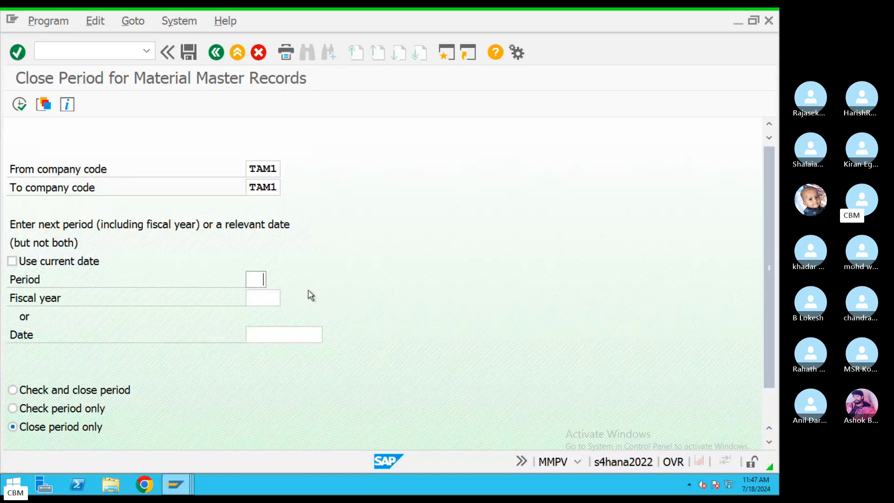
pyautogui.write('04')
pyautogui.click(254, 298)
pyautogui.write('2024')
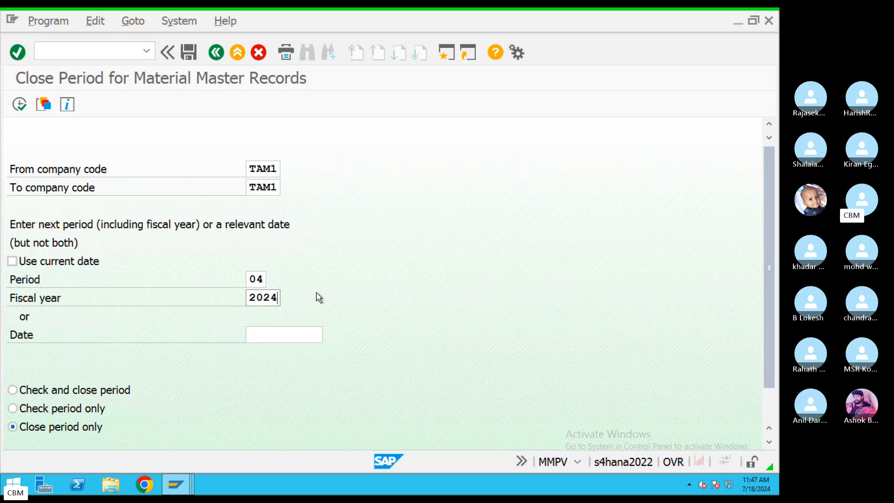
pyautogui.click(21, 110)
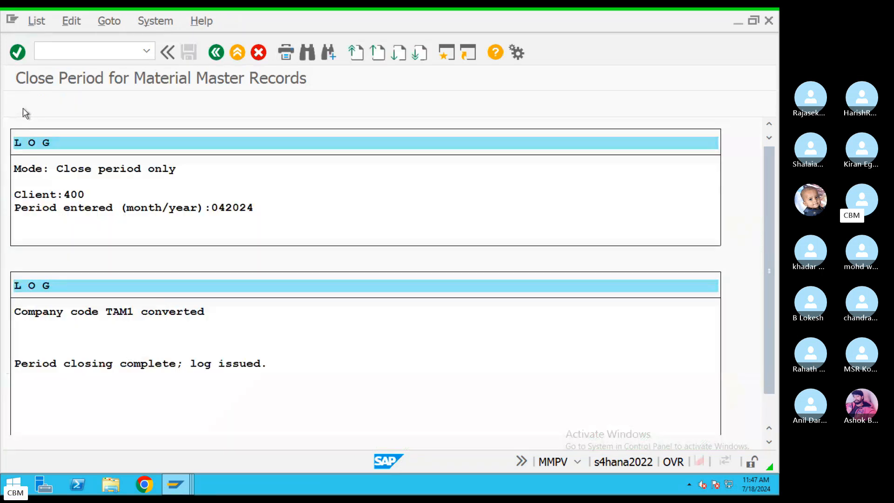
# Return to the start screen and display the posting periods of company code TAM1 in transaction MMRV
pyautogui.click(217, 52)
pyautogui.click(217, 52)
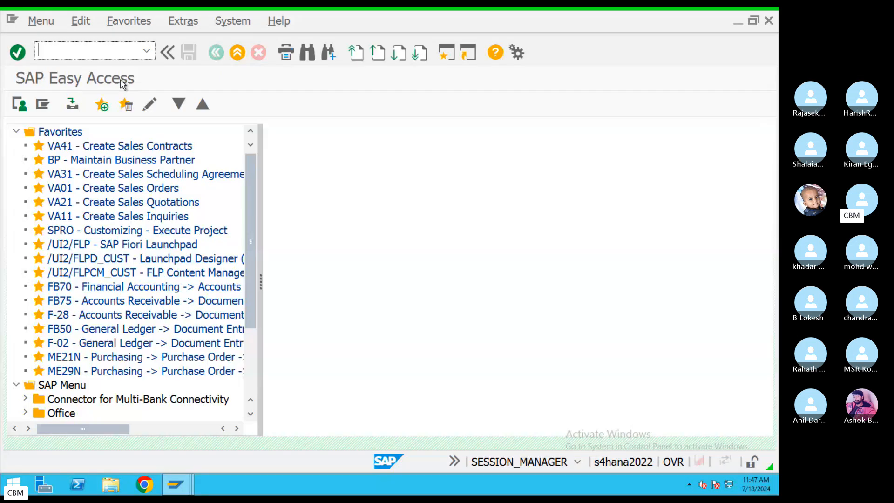
pyautogui.write('MMRV')
pyautogui.press('Return')
pyautogui.press('Return')
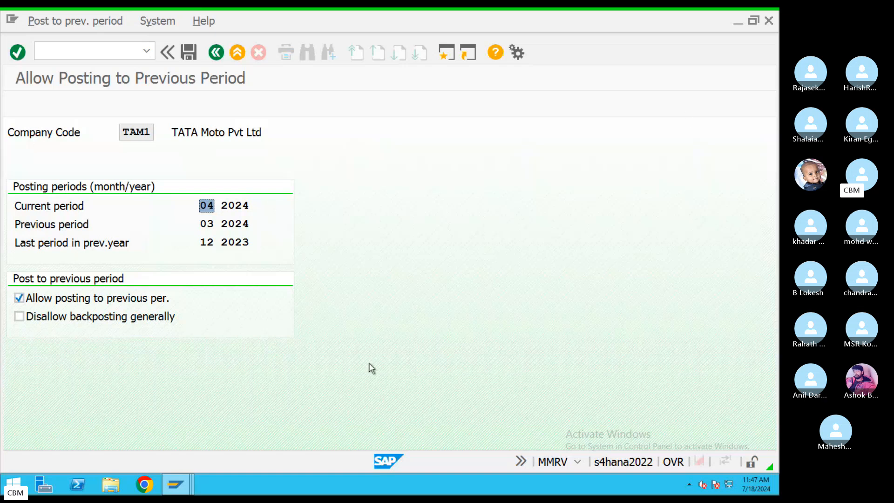
# Switch to the MIGO session, check and post the 200 KG goods receipt, and leave the transaction
pyautogui.click(196, 484)
pyautogui.click(181, 424)
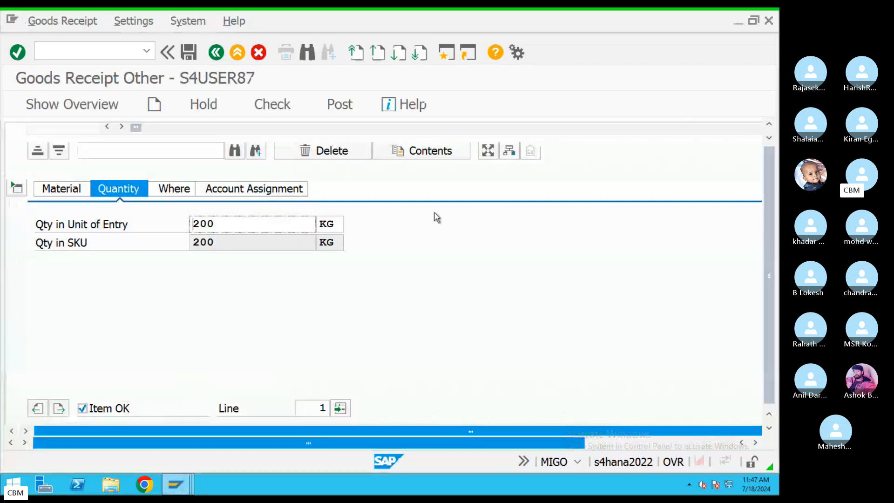
pyautogui.click(287, 110)
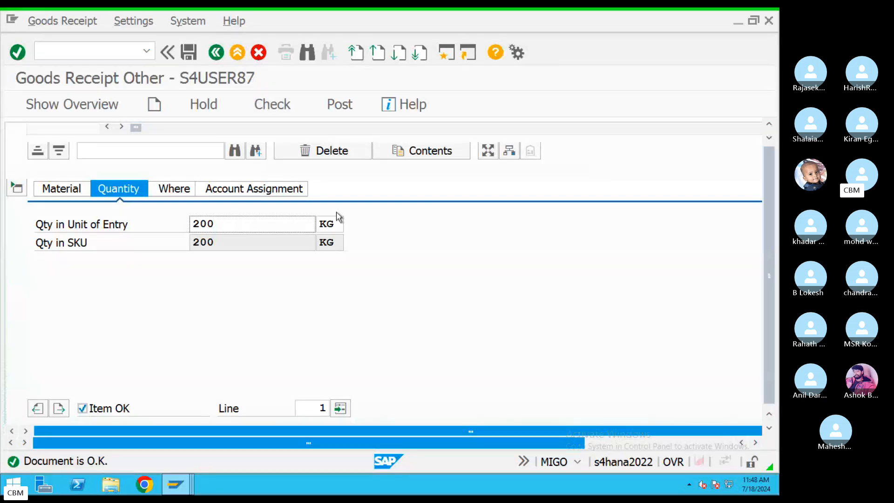
pyautogui.click(340, 112)
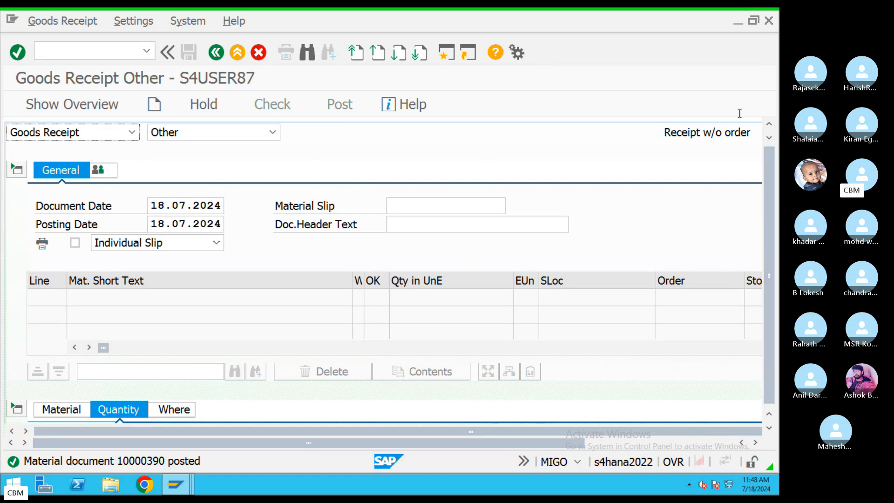
pyautogui.click(237, 52)
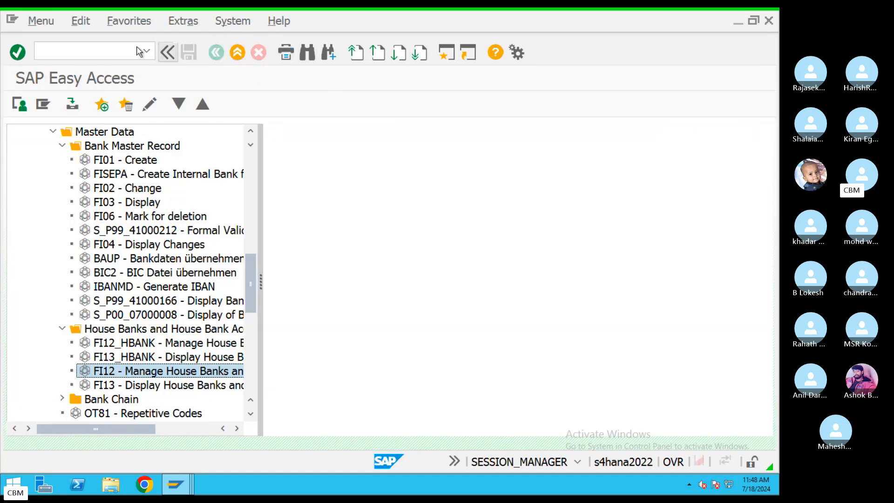
pyautogui.write('MM')
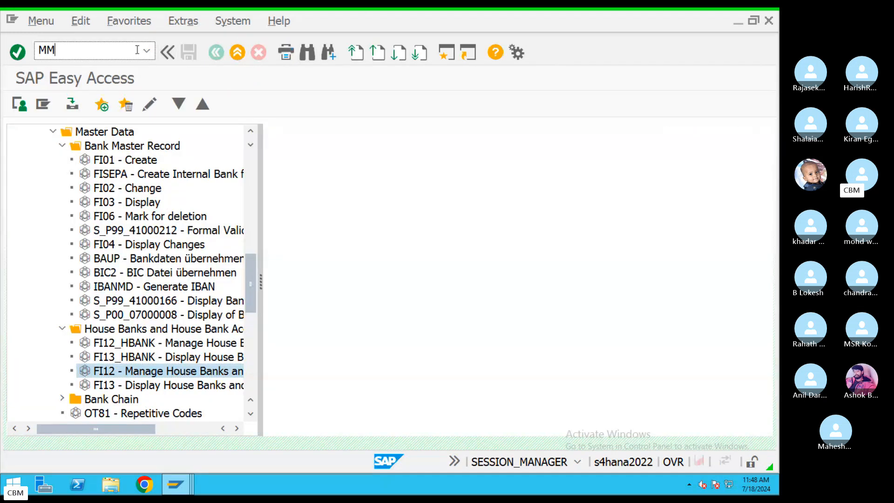
pyautogui.write('PV')
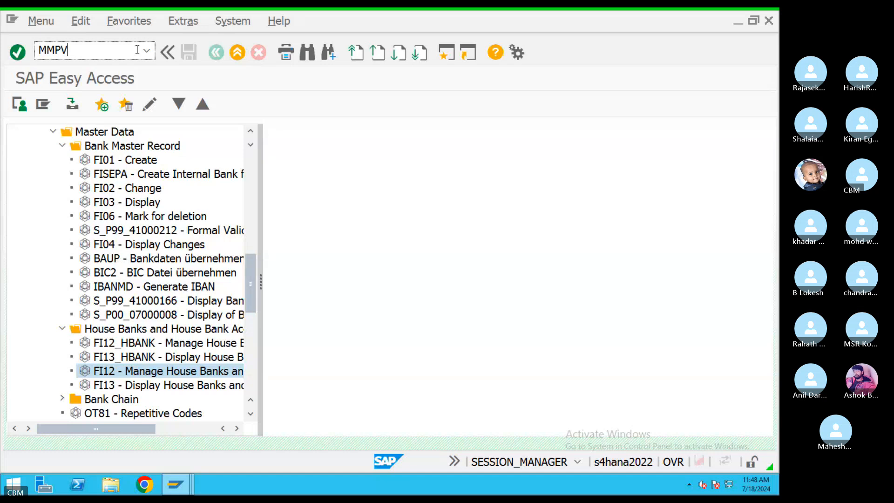
pyautogui.press('Return')
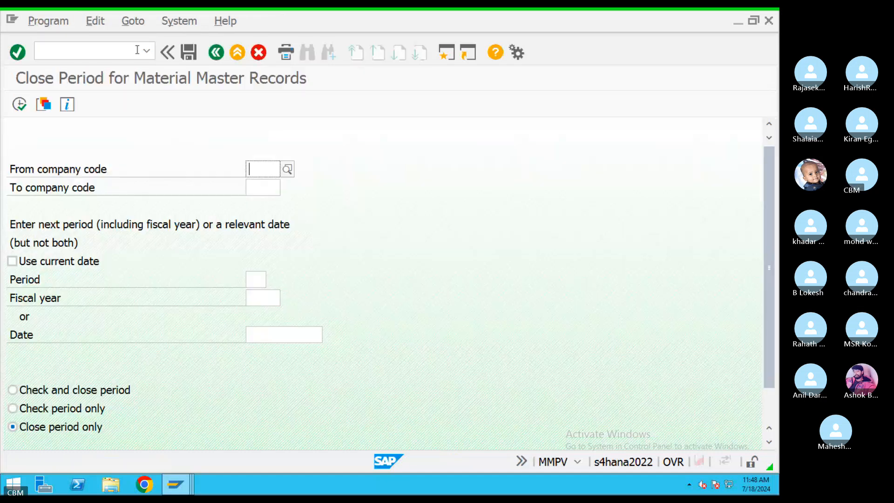
pyautogui.click(257, 191)
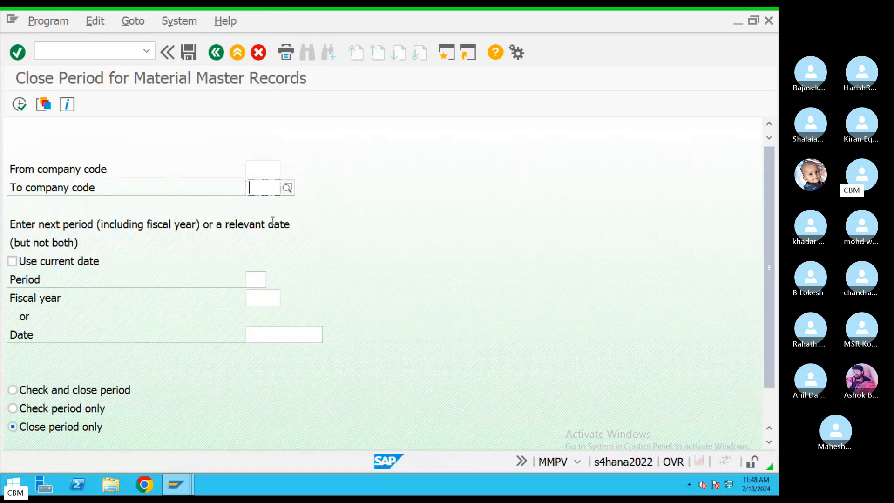
pyautogui.click(250, 175)
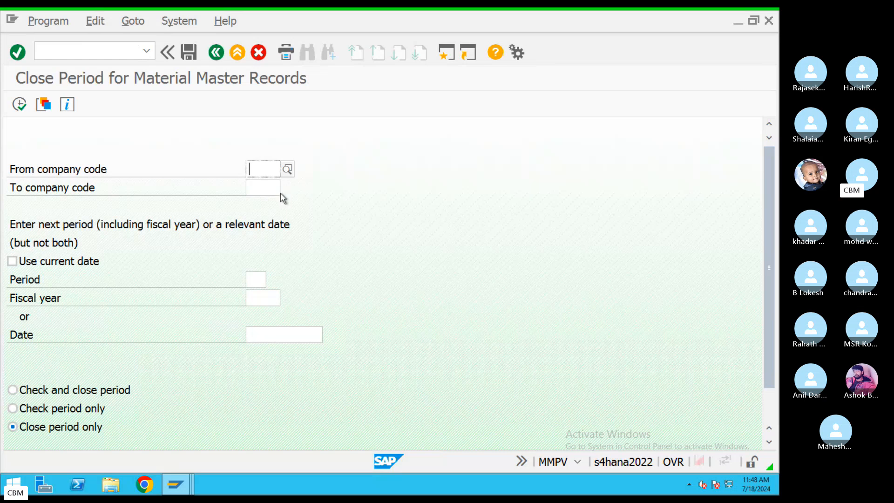
pyautogui.click(261, 184)
pyautogui.click(260, 189)
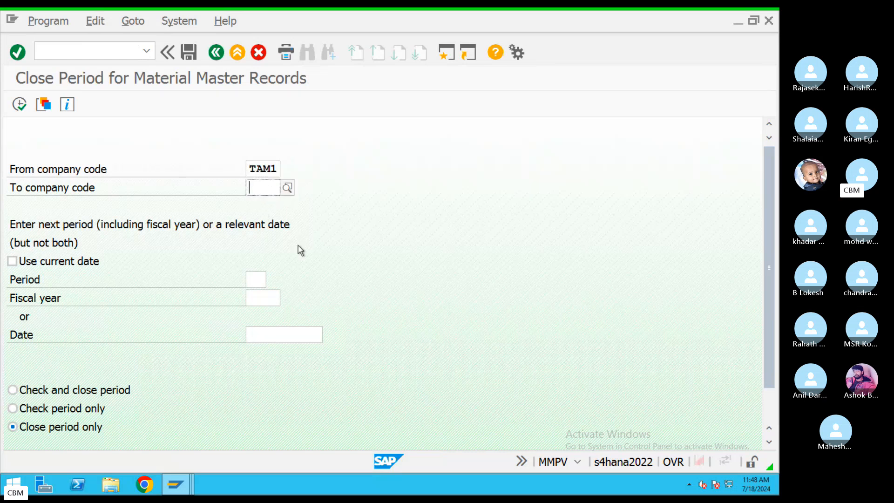
pyautogui.write('TAM1')
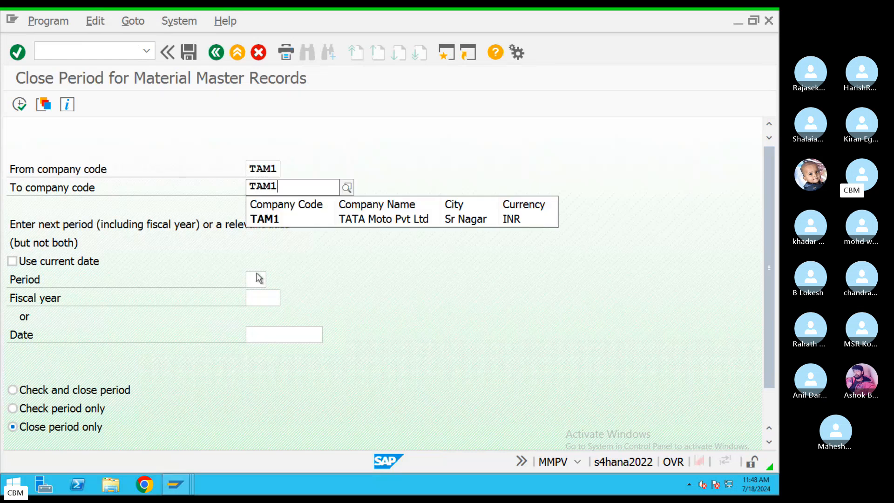
pyautogui.click(237, 52)
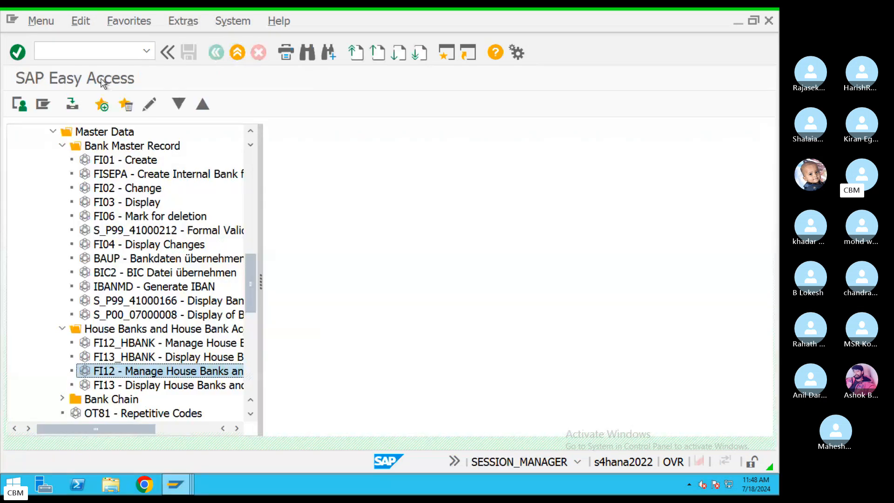
pyautogui.click(94, 53)
pyautogui.write('MMPV')
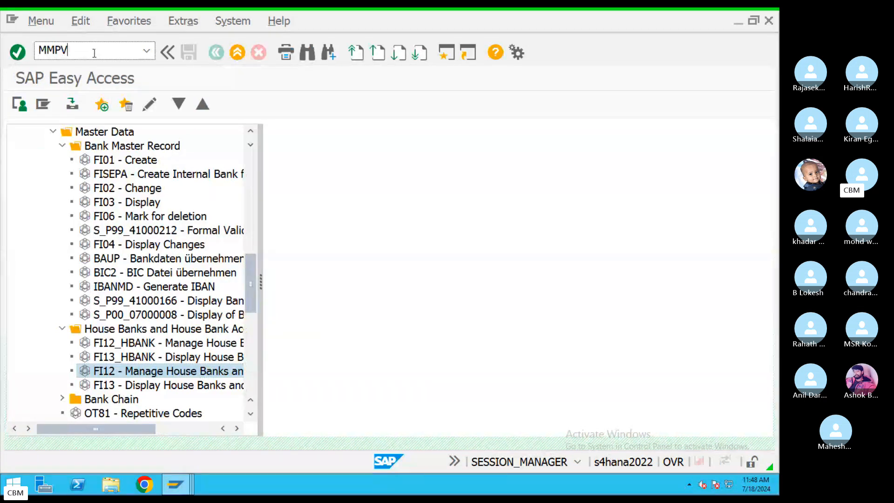
pyautogui.press('Return')
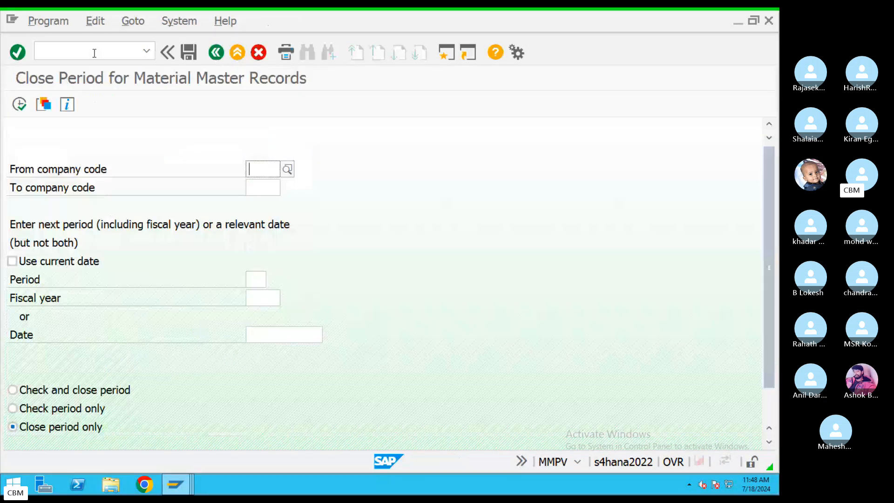
pyautogui.click(237, 52)
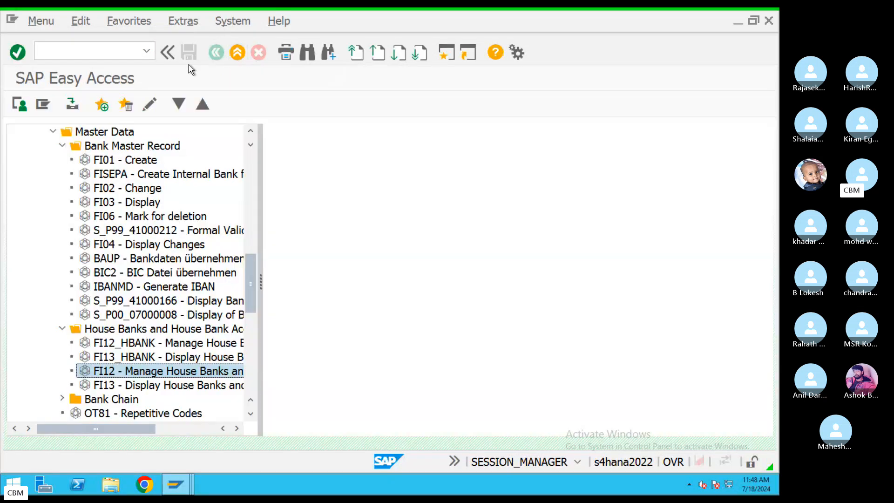
# Run the MMBE stock overview for material 6249 in plant TAM1 and examine the unrestricted stock of Storage 1
pyautogui.click(99, 55)
pyautogui.write('MMBE')
pyautogui.press('Return')
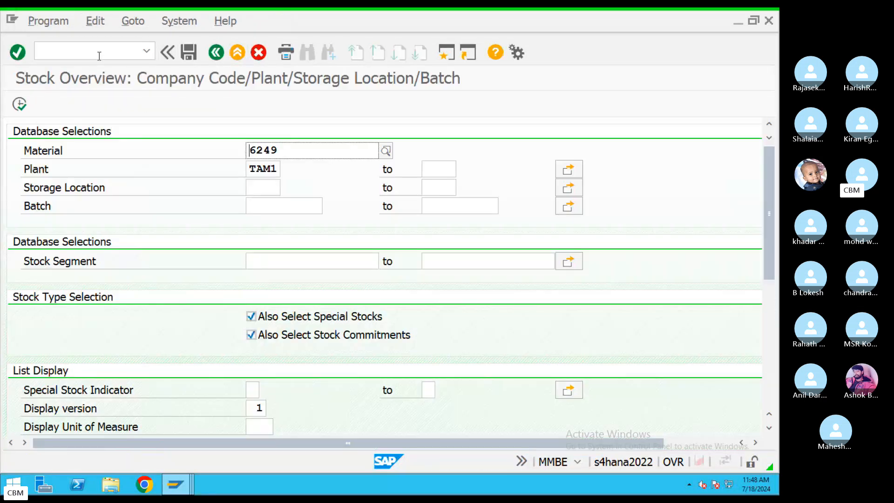
pyautogui.click(21, 106)
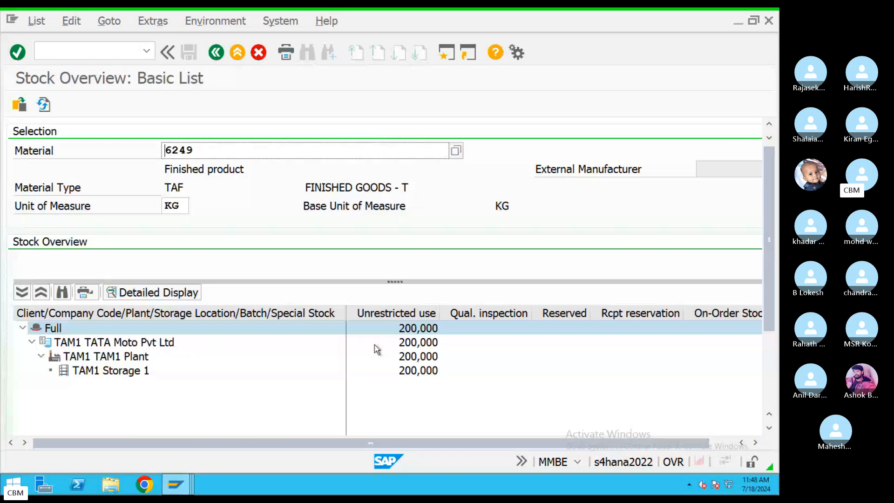
pyautogui.click(399, 370)
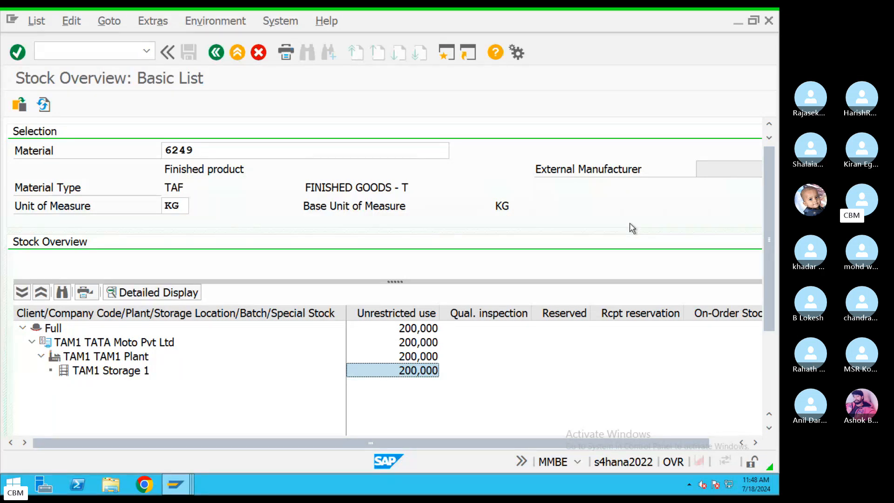
# Switch to the process notes document and select the Stock Checking line with transaction MMBE
pyautogui.hotkey('alt', 'Tab')
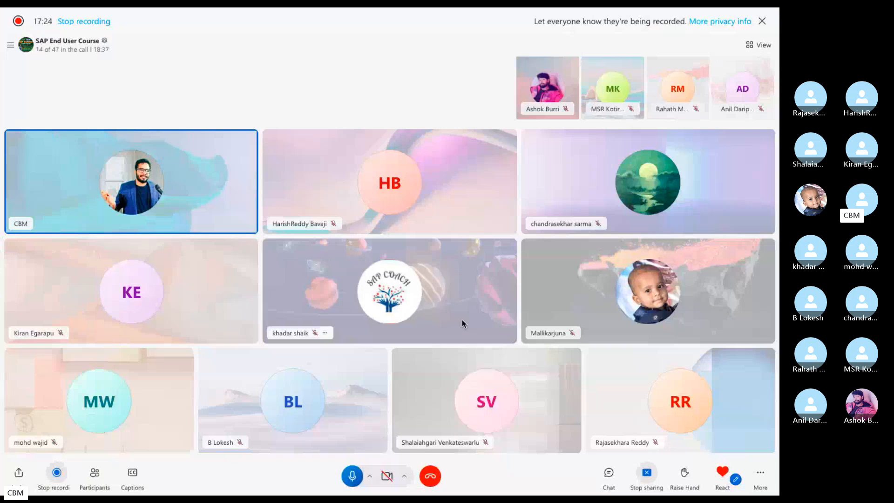
pyautogui.hotkey('ctrl', 'Right')
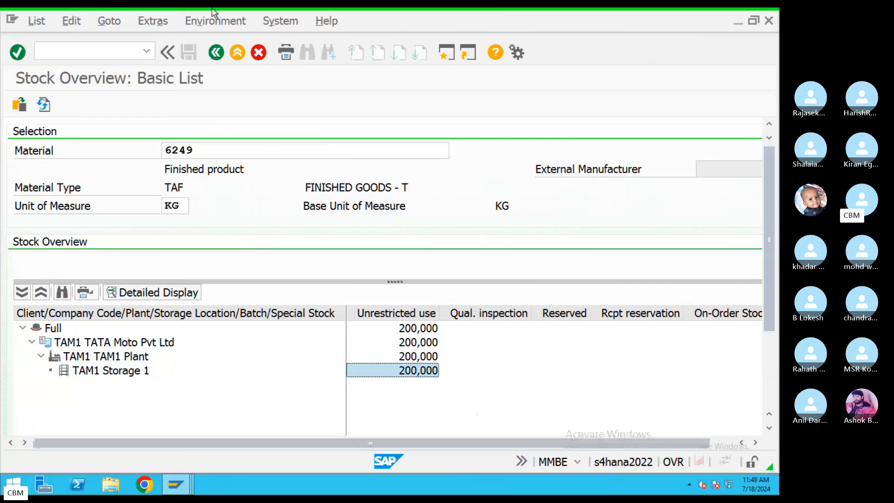
pyautogui.moveTo(219, 9)
pyautogui.click(31, 26)
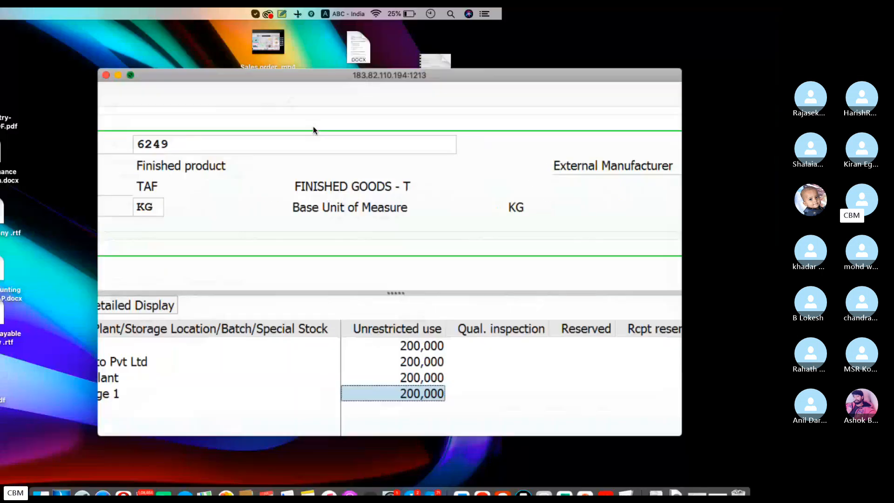
pyautogui.click(625, 473)
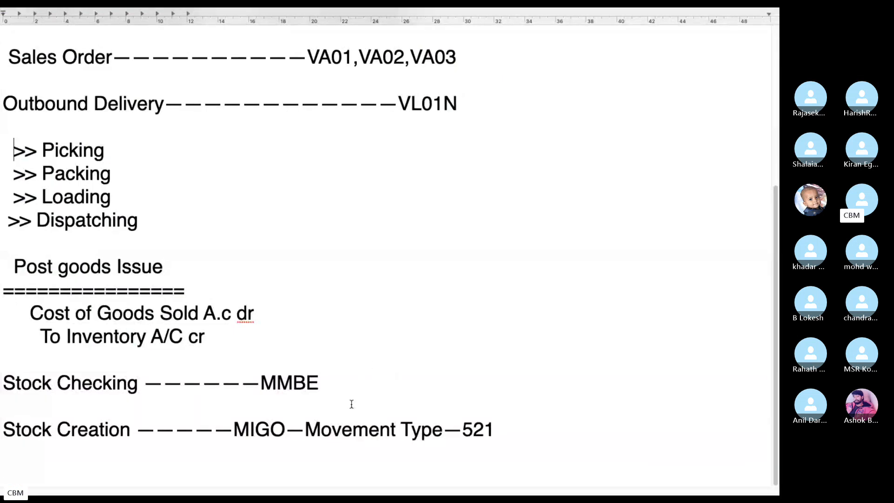
pyautogui.moveTo(349, 399); pyautogui.dragTo(1, 379)
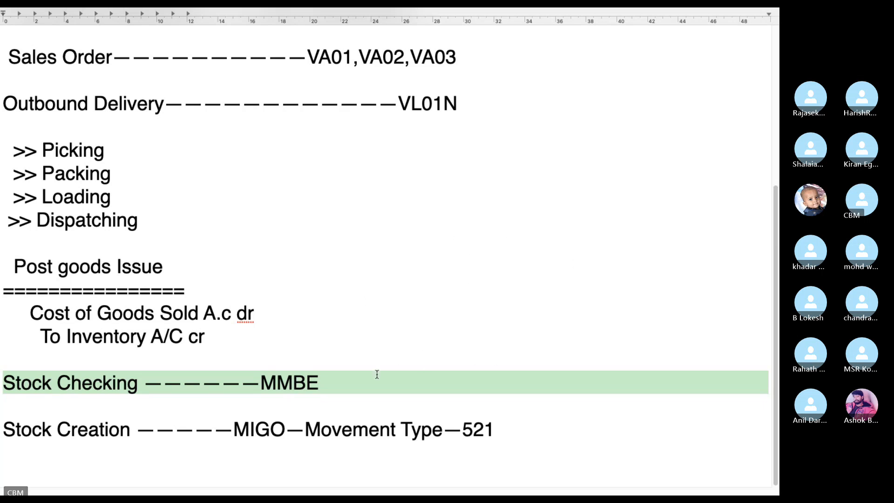
# Switch to the SAP session and leave the MMBE stock overview for the start screen
pyautogui.hotkey('ctrl', 'Left')
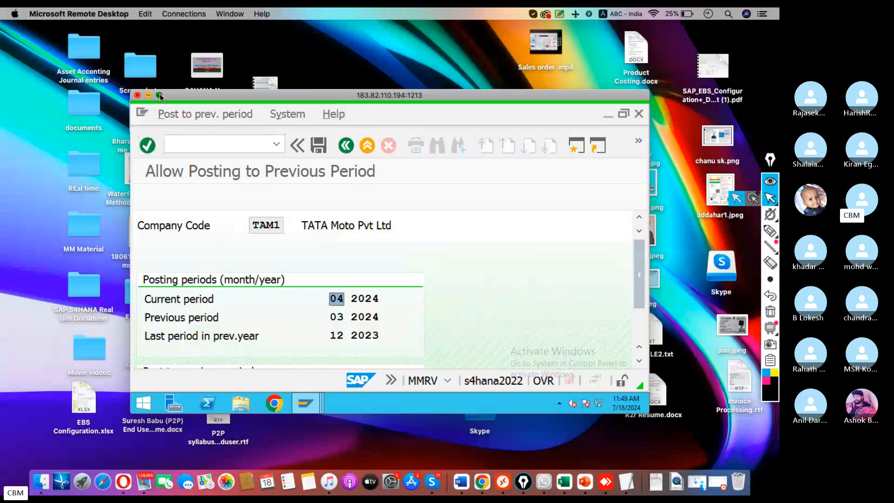
pyautogui.click(160, 96)
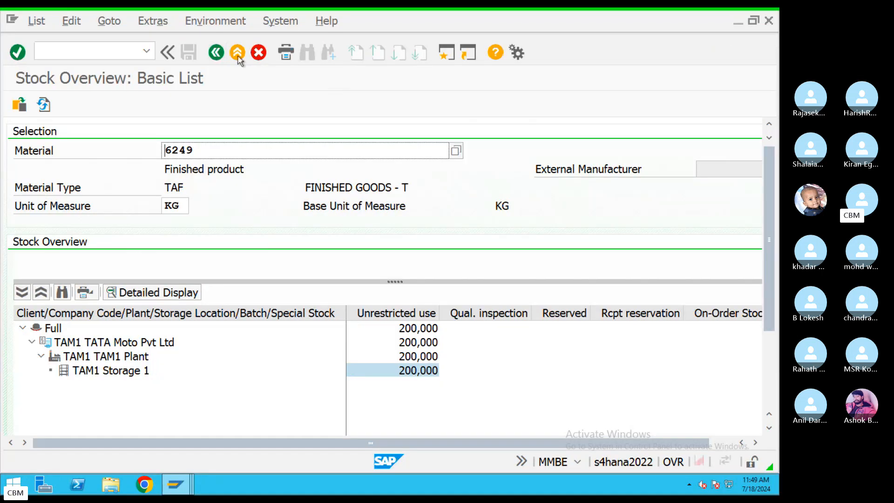
pyautogui.click(238, 55)
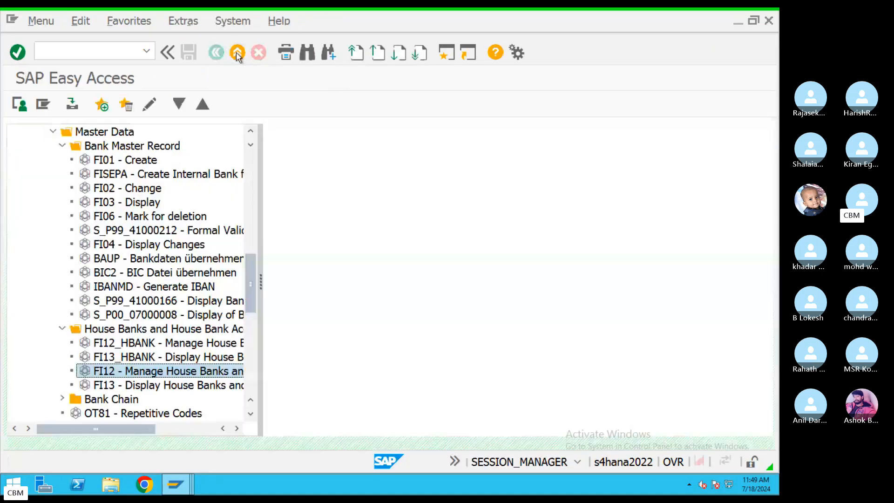
# Switch to the process notes document and format the lines from Inquiry to Outbound Delivery as a square-bulleted list
pyautogui.hotkey('ctrl', 'Right')
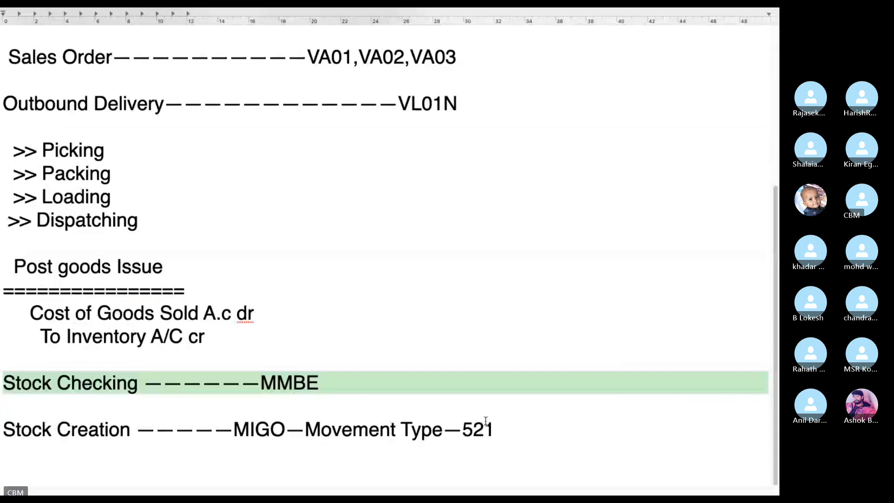
pyautogui.scroll(5, 358, 280)
pyautogui.scroll(2, 395, 199)
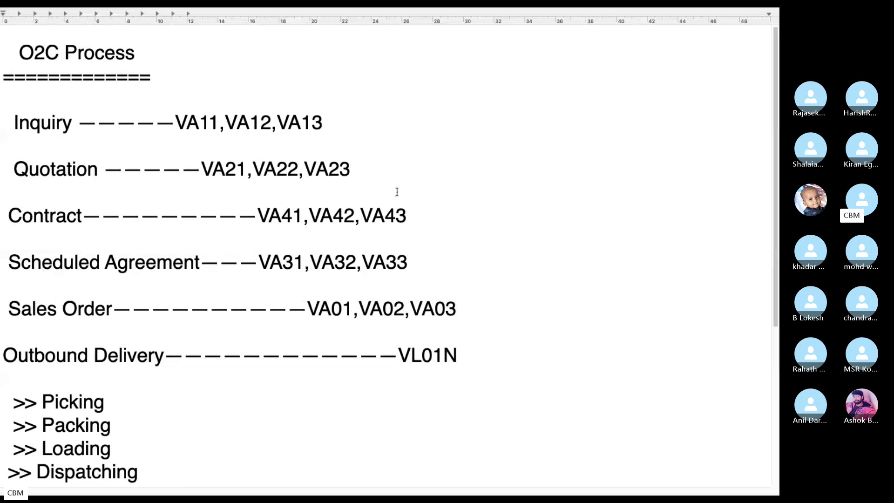
pyautogui.moveTo(456, 356); pyautogui.dragTo(14, 122)
pyautogui.moveTo(65, 10)
pyautogui.click(285, 38)
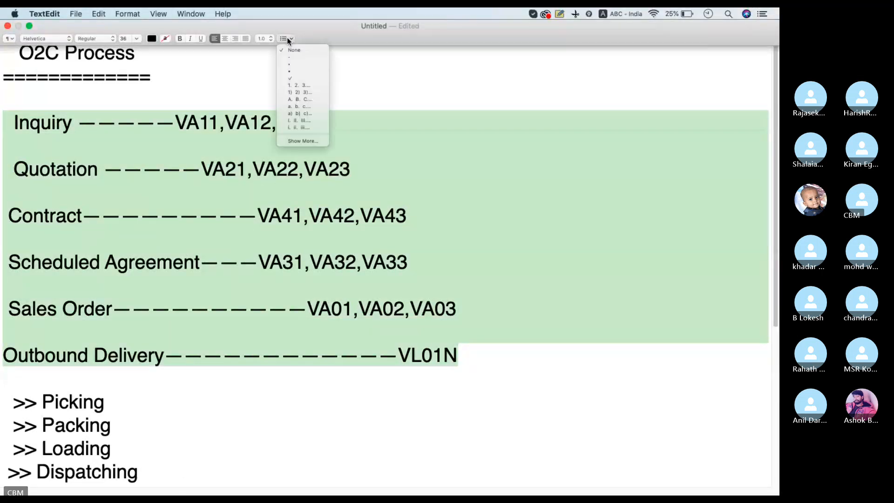
pyautogui.click(290, 77)
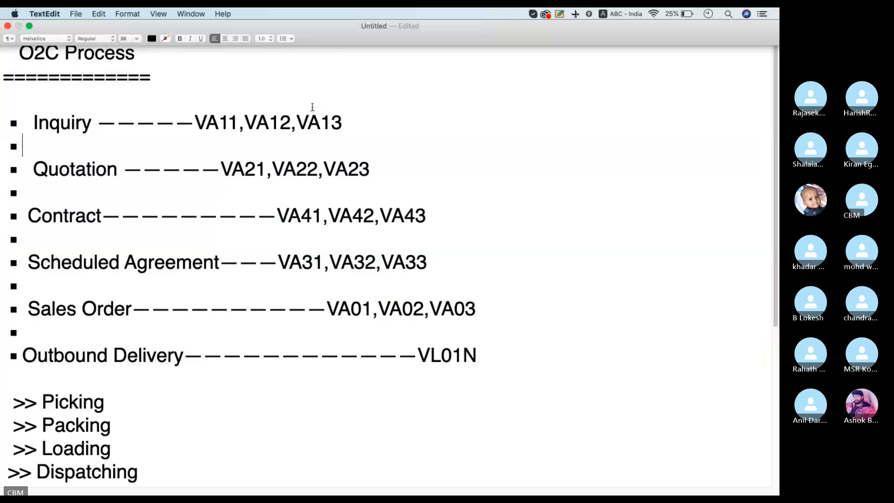
# Remove the bullets from the five empty lines between the Inquiry and Outbound Delivery entries
pyautogui.moveTo(24, 147); pyautogui.dragTo(3, 147)
pyautogui.press('BackSpace')
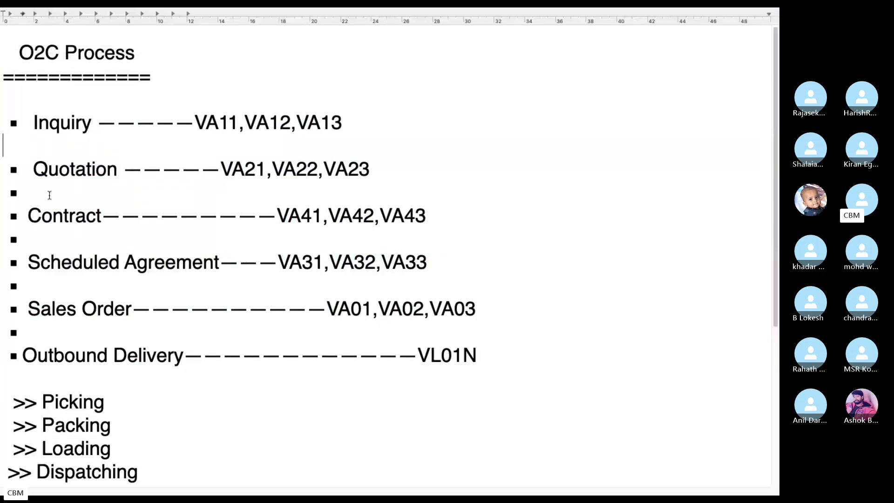
pyautogui.moveTo(37, 191); pyautogui.dragTo(14, 192)
pyautogui.press('BackSpace')
pyautogui.moveTo(31, 239); pyautogui.dragTo(2, 239)
pyautogui.press('BackSpace')
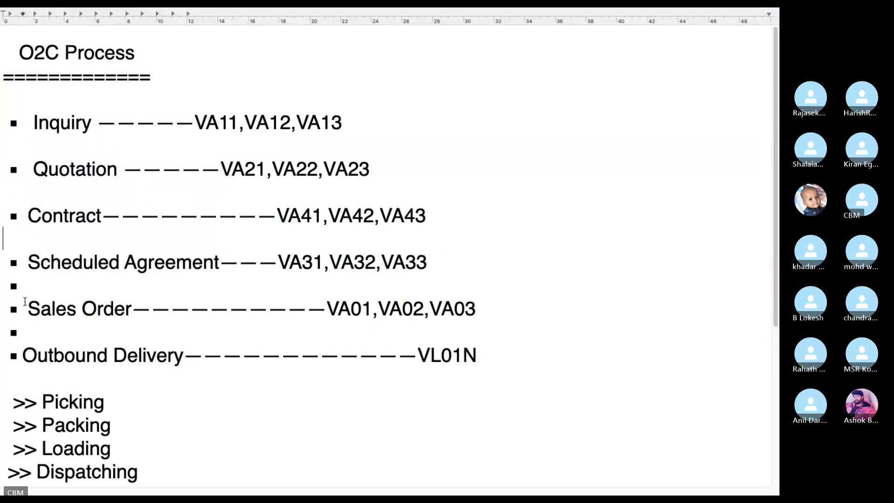
pyautogui.moveTo(24, 285); pyautogui.dragTo(2, 293)
pyautogui.press('BackSpace')
pyautogui.moveTo(24, 328); pyautogui.dragTo(2, 332)
pyautogui.press('BackSpace')
# Review the Stock Checking and Stock Creation notes, and select the Outbound Delivery line with transaction VL01N
pyautogui.scroll(-3, 334, 217)
pyautogui.scroll(-4, 334, 217)
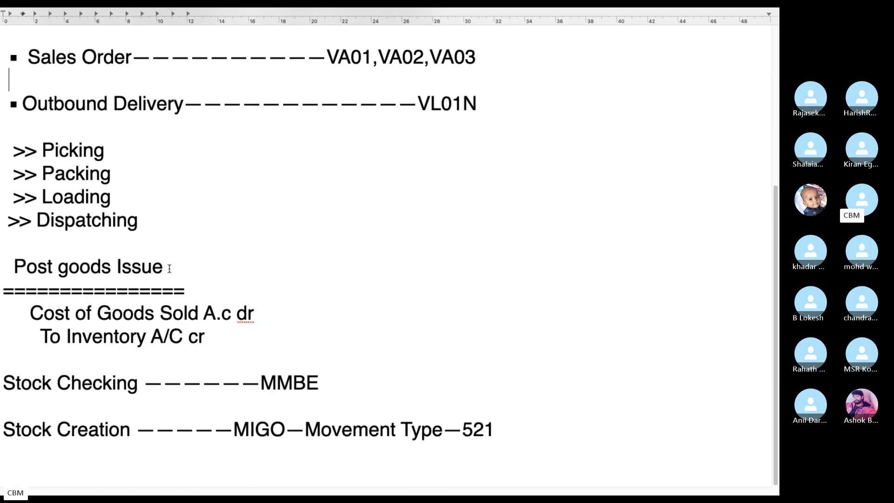
pyautogui.moveTo(340, 382); pyautogui.dragTo(1, 389)
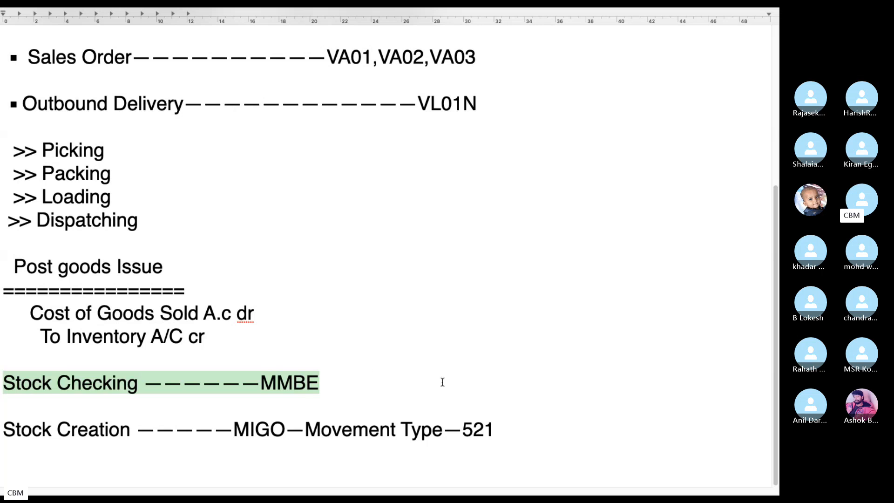
pyautogui.moveTo(522, 425); pyautogui.dragTo(1, 385)
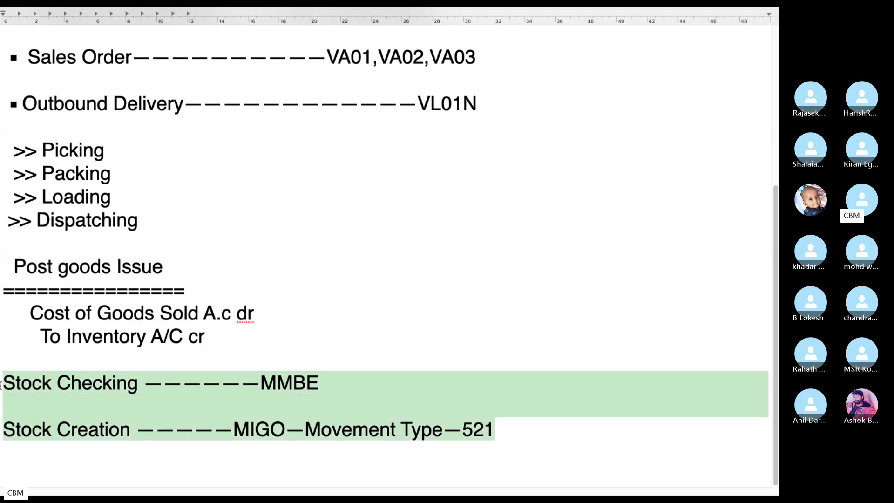
pyautogui.scroll(4, 484, 286)
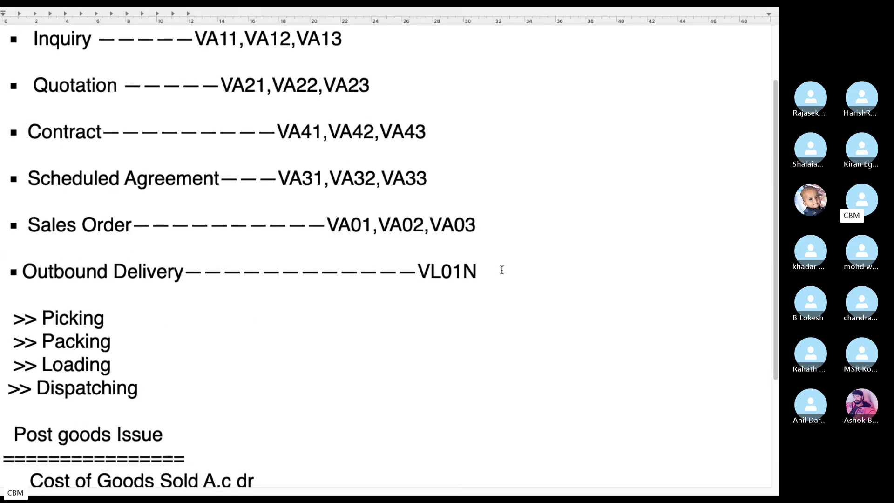
pyautogui.moveTo(502, 270); pyautogui.dragTo(8, 273)
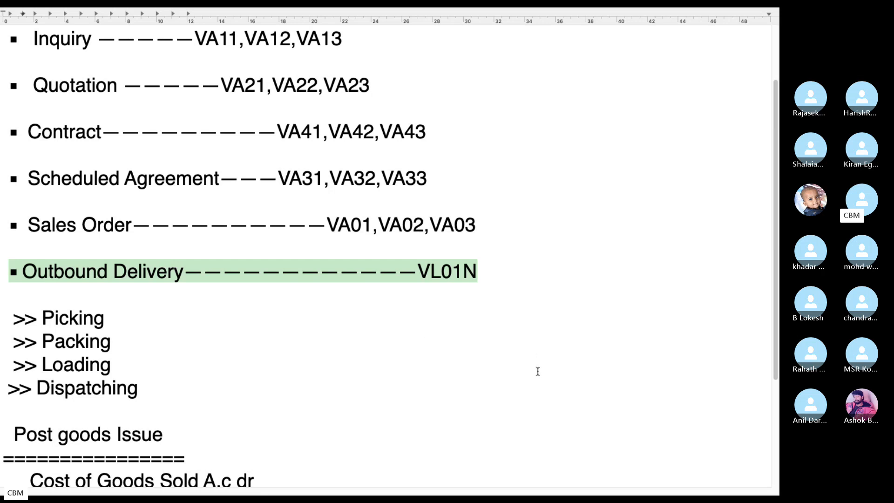
pyautogui.hotkey('ctrl', 'Left')
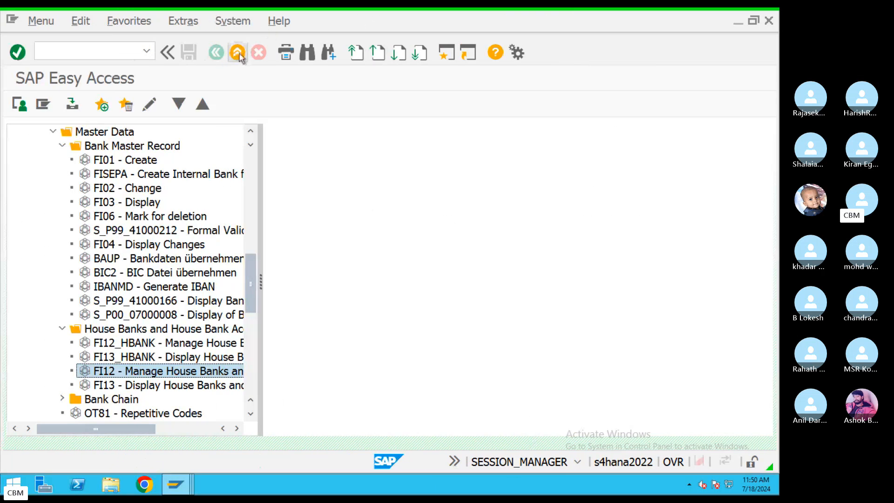
pyautogui.moveTo(271, 9)
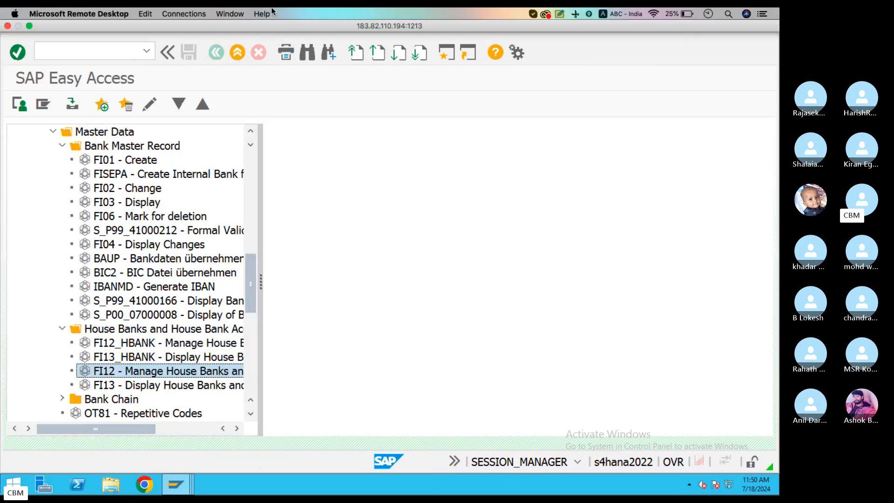
pyautogui.click(30, 27)
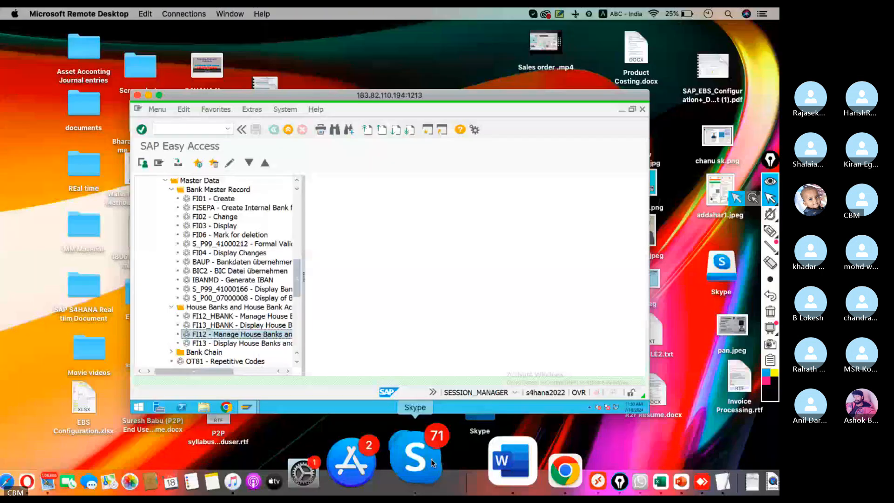
pyautogui.click(418, 461)
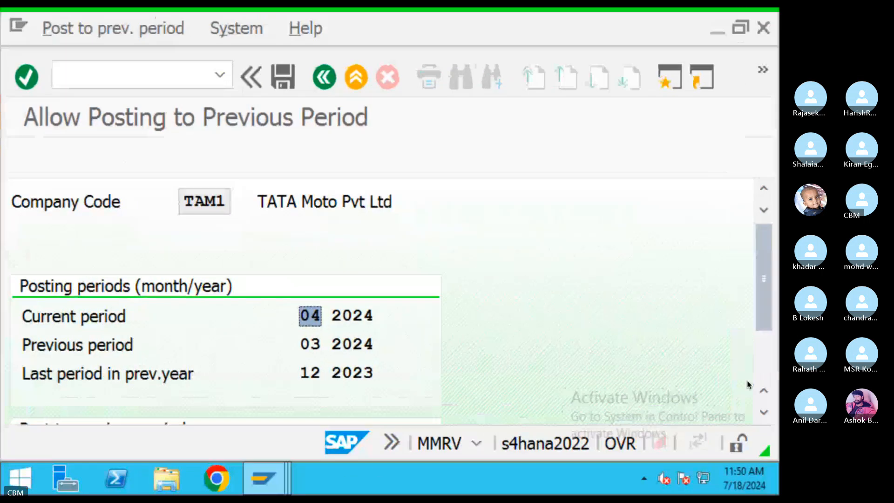
pyautogui.click(327, 80)
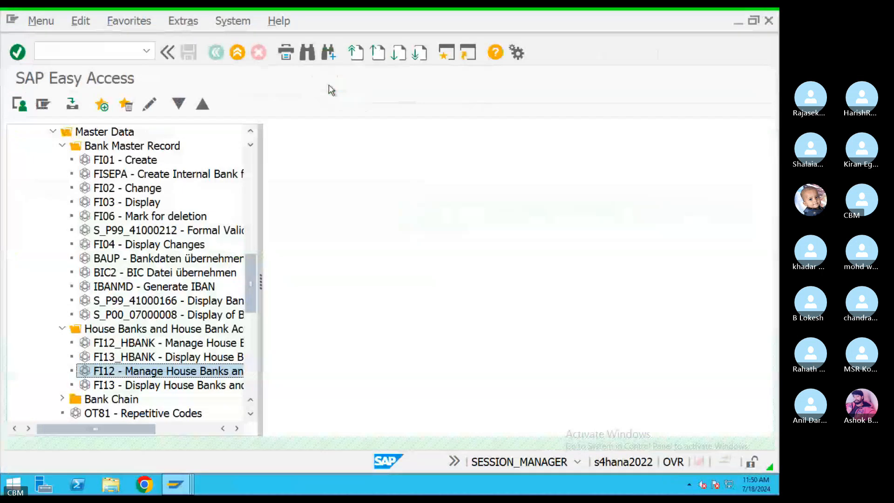
pyautogui.hotkey('ctrl', 'Right')
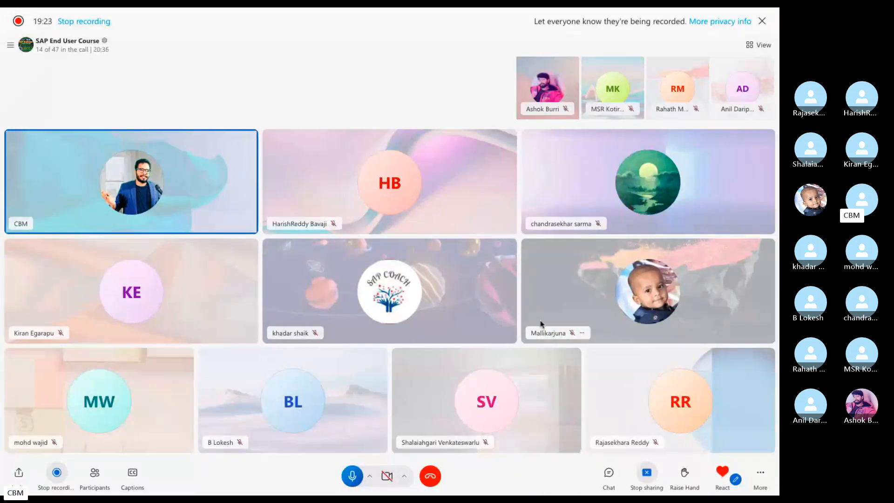
# Switch to the SAP session and start transaction VL01N to create an outbound delivery with order reference
pyautogui.hotkey('ctrl', 'Left')
pyautogui.click(64, 46)
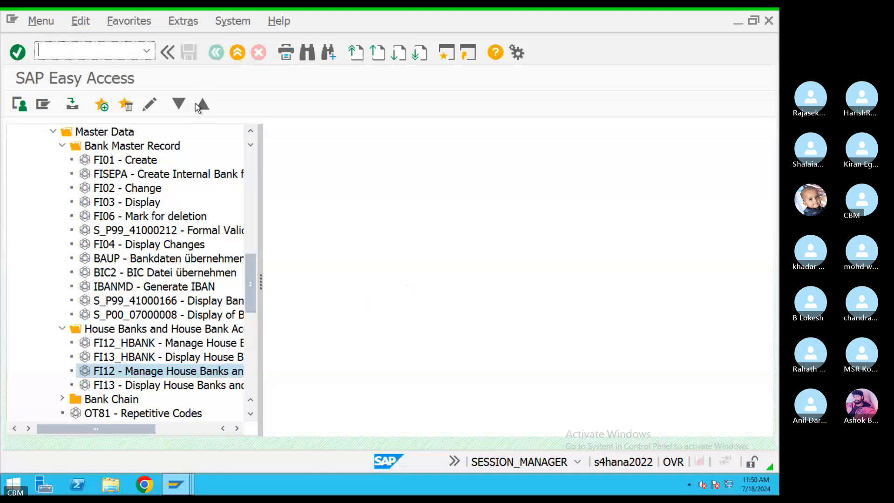
pyautogui.write('VL01N')
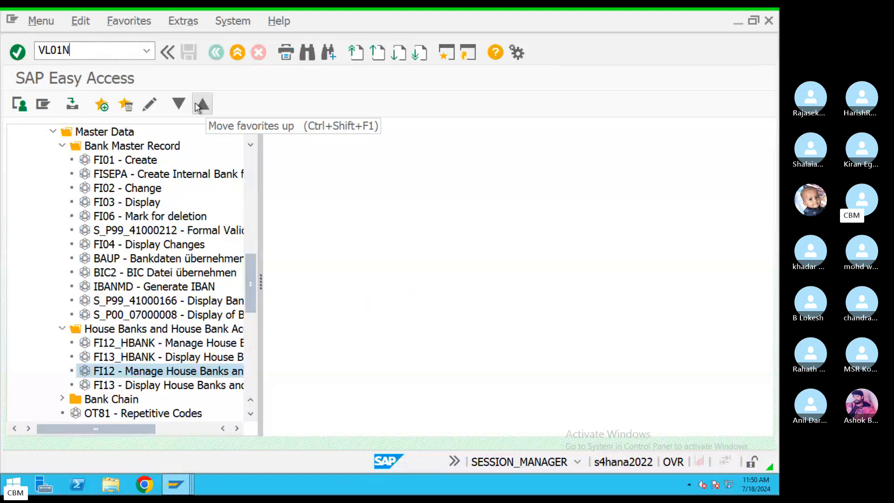
pyautogui.press('Return')
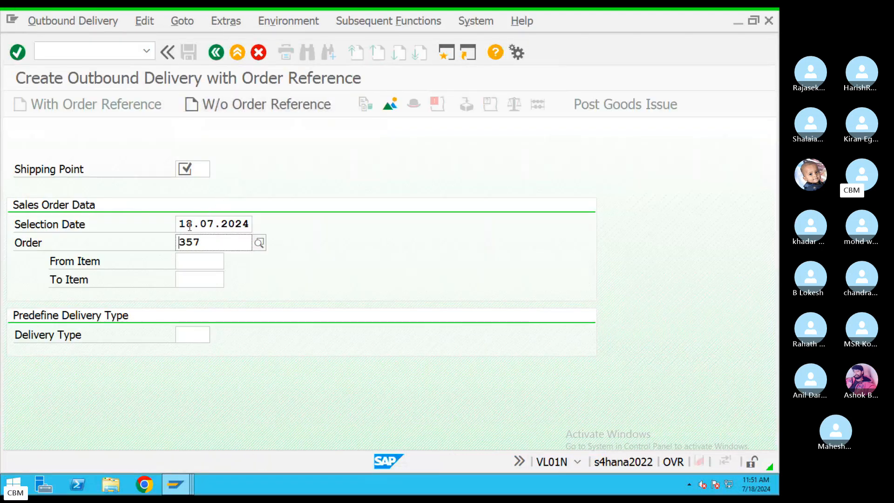
# Enter shipping point TAM1 for the proposed sales order and open the outbound delivery overview
pyautogui.moveTo(198, 241); pyautogui.dragTo(169, 243)
pyautogui.click(197, 169)
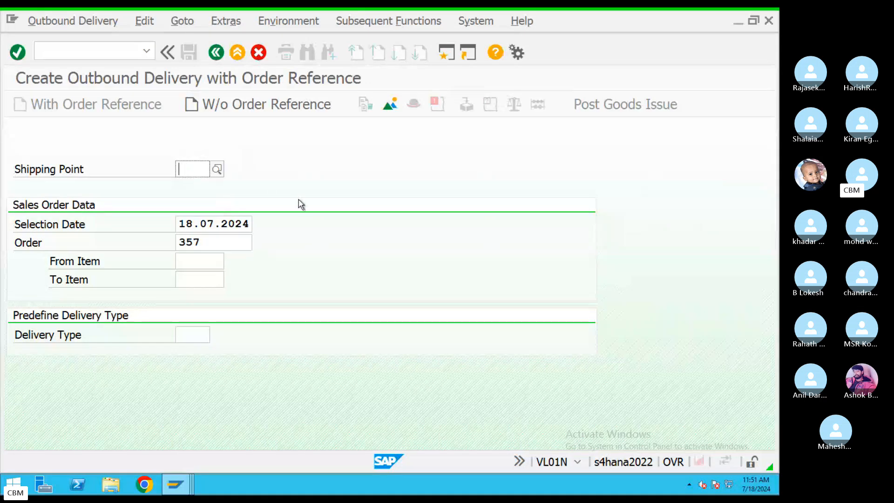
pyautogui.write('TAM1')
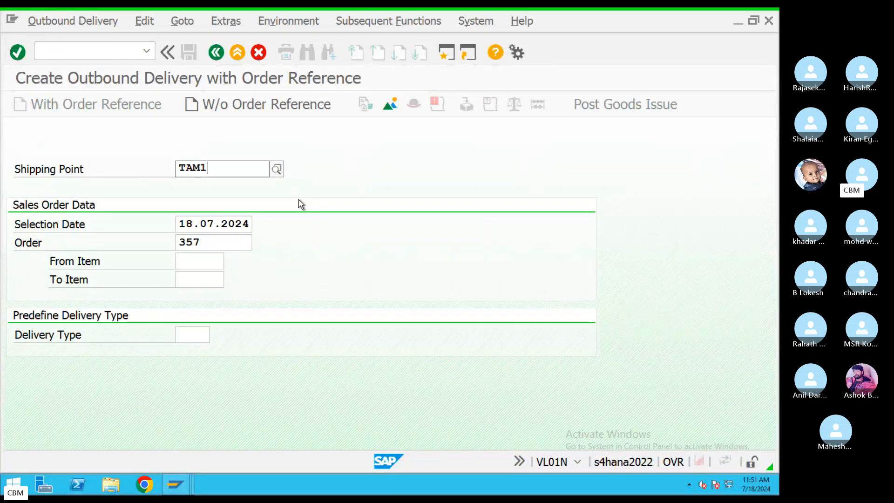
pyautogui.click(423, 225)
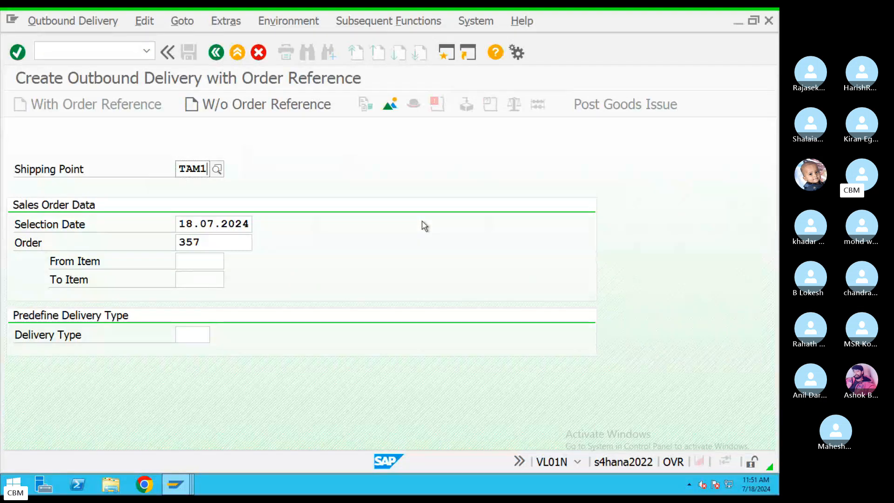
pyautogui.press('Return')
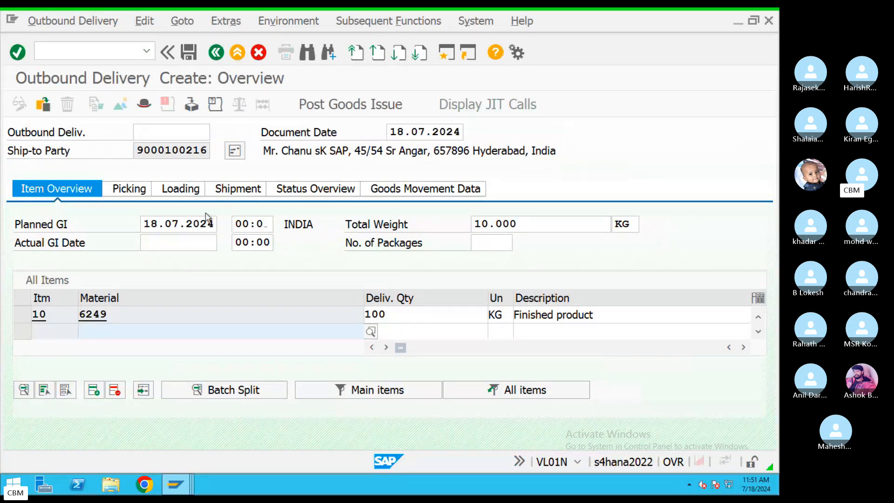
# Examine the delivery's total weight, planned goods issue date, and the quantities and description of material 6249
pyautogui.moveTo(512, 223); pyautogui.dragTo(472, 224)
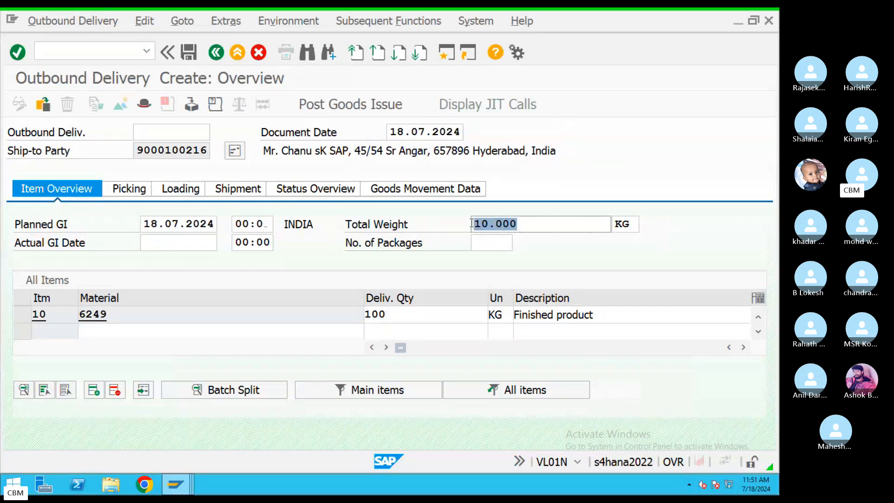
pyautogui.moveTo(191, 222); pyautogui.dragTo(140, 224)
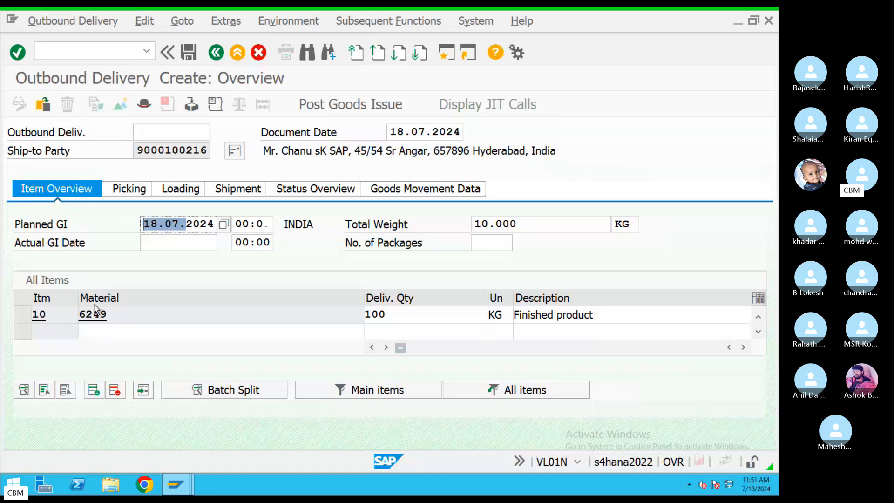
pyautogui.moveTo(389, 314); pyautogui.dragTo(364, 315)
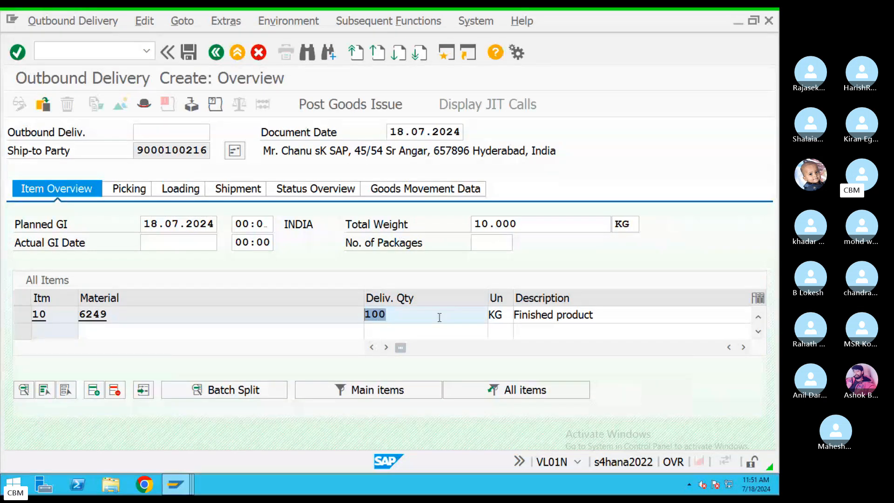
pyautogui.click(584, 317)
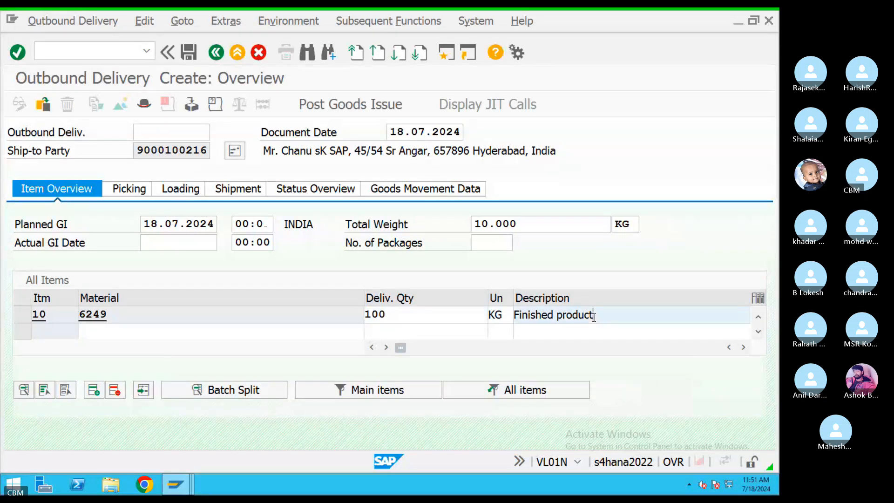
pyautogui.hscroll(3, 569, 305)
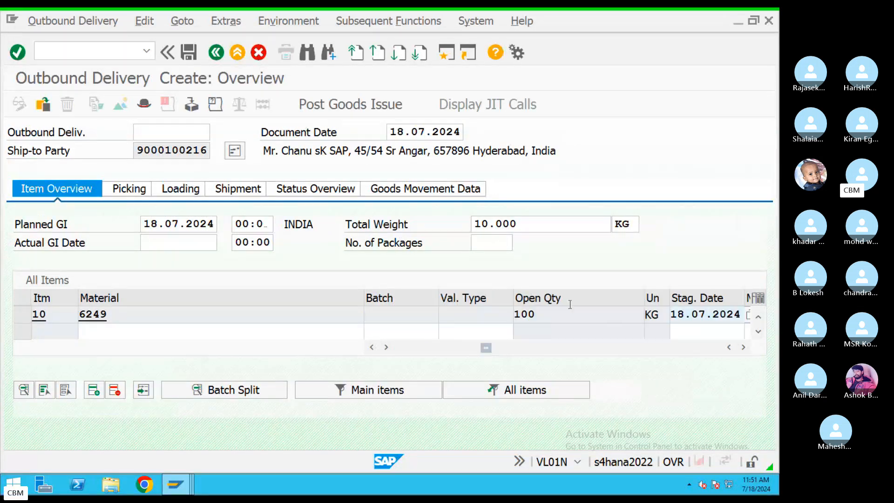
# Set the storage location of item 10 to TAM1 in the delivery's picking data
pyautogui.click(132, 190)
pyautogui.click(418, 314)
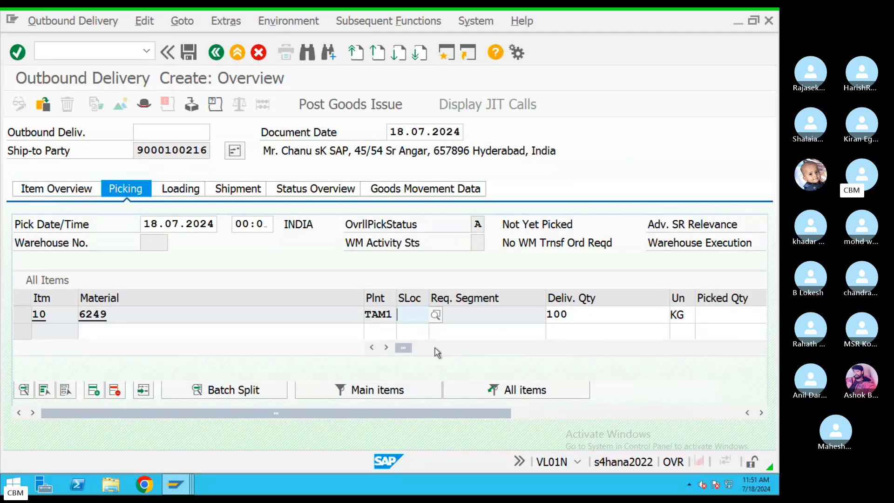
pyautogui.write('TAM1')
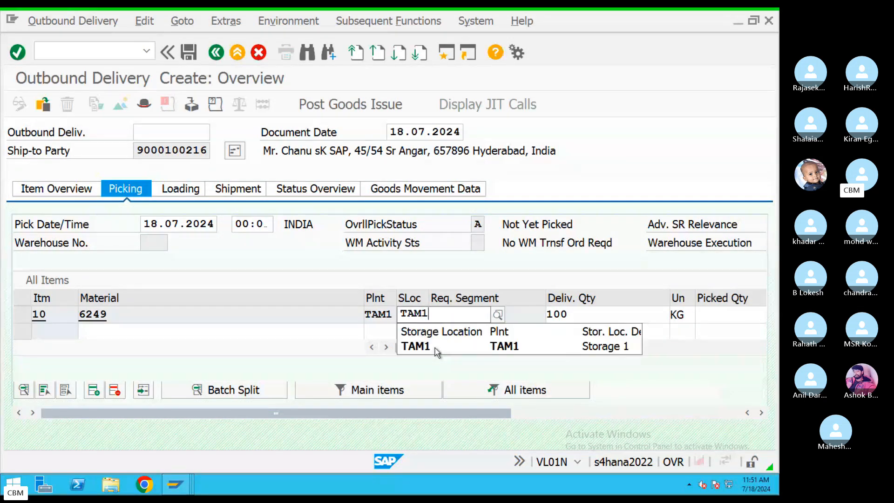
pyautogui.press('Return')
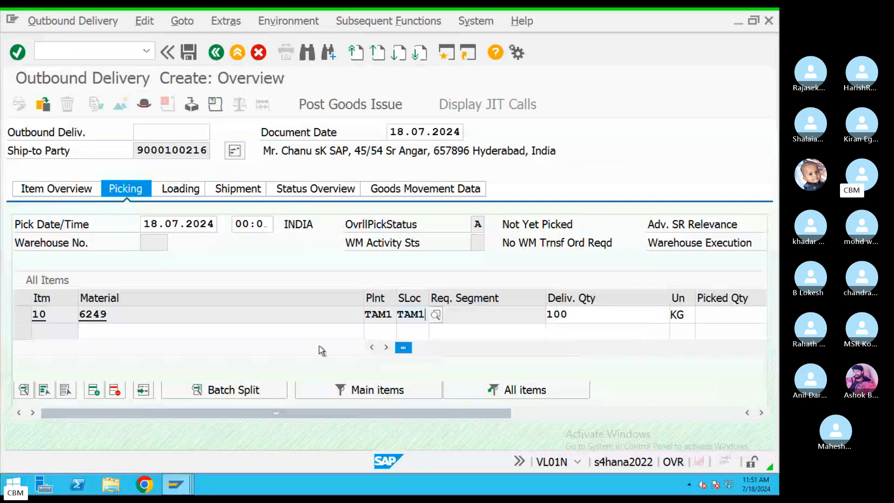
# Enter a picked quantity of 100 KG for item 10, material 6249, in the delivery's picking data
pyautogui.click(716, 318)
pyautogui.write('100')
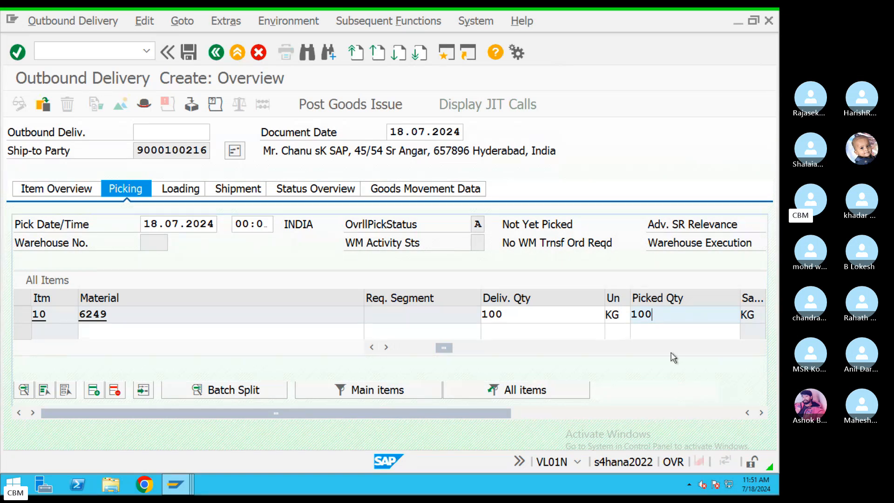
pyautogui.moveTo(505, 414); pyautogui.dragTo(204, 421)
# Review the delivery's loading date and loading point, and its transportation planning date in the shipment data
pyautogui.click(191, 190)
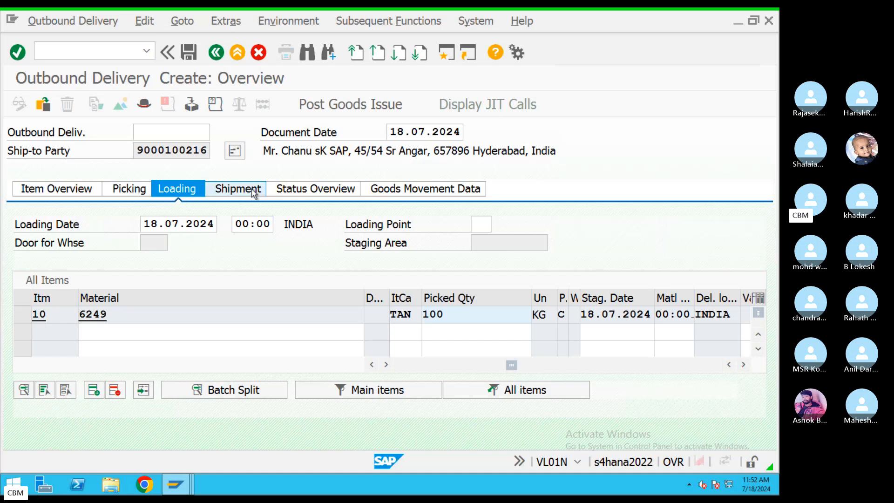
pyautogui.moveTo(145, 225); pyautogui.dragTo(236, 224)
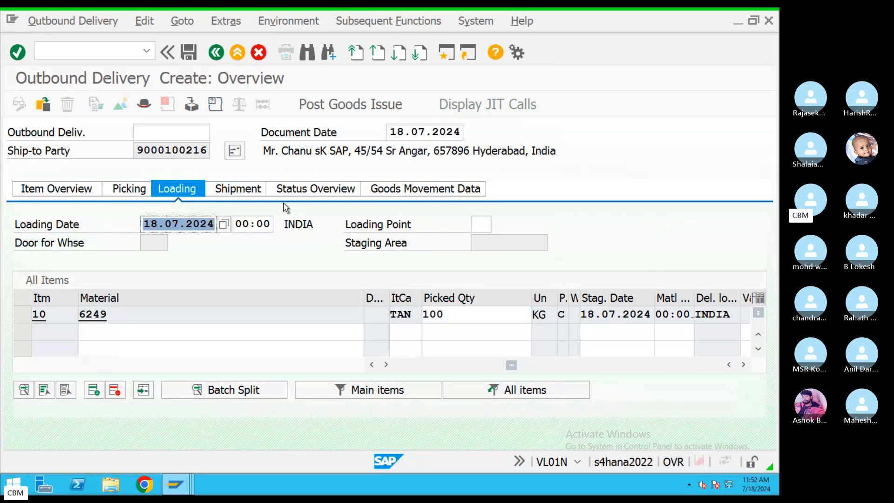
pyautogui.click(482, 224)
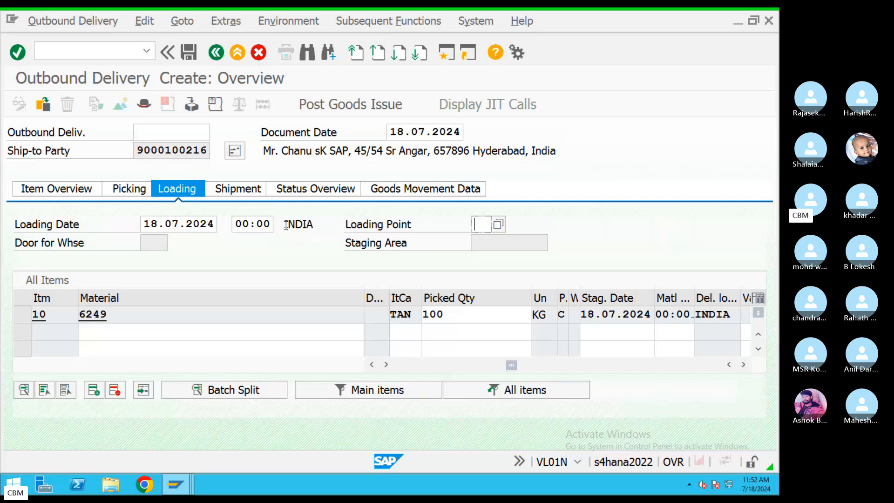
pyautogui.click(254, 194)
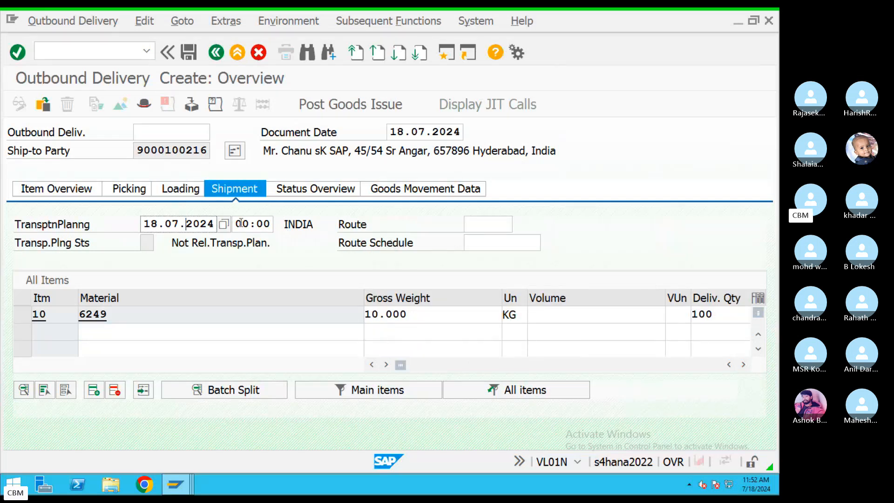
pyautogui.hotkey('shift', 'End')
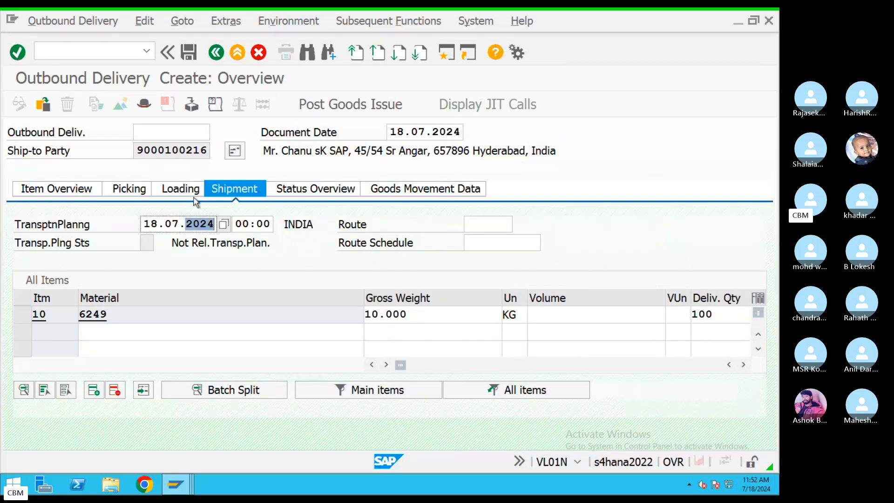
# Check the delivery's overall and item picking, goods movement and billing statuses, and post the goods issue
pyautogui.click(324, 191)
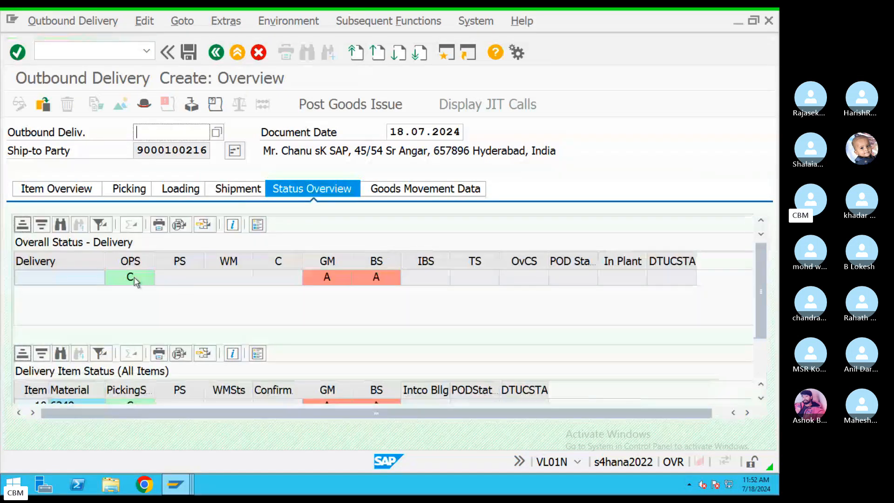
pyautogui.click(134, 281)
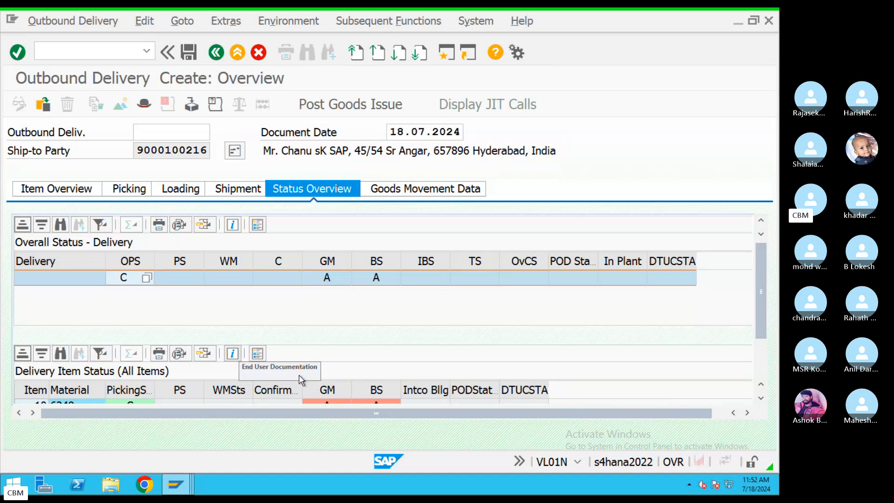
pyautogui.moveTo(763, 279); pyautogui.dragTo(764, 313)
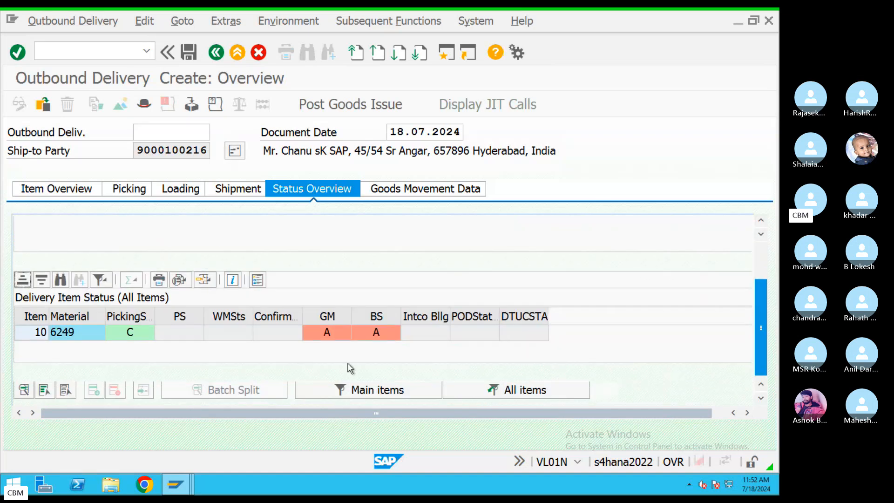
pyautogui.click(318, 339)
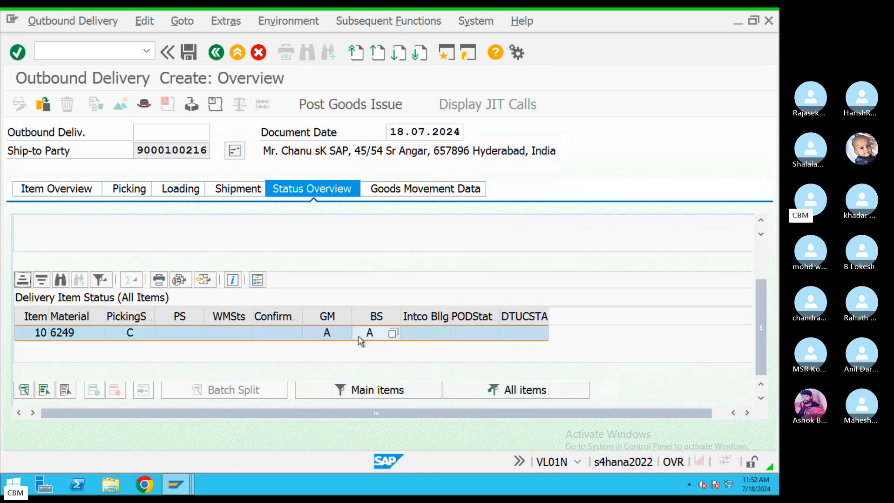
pyautogui.click(364, 339)
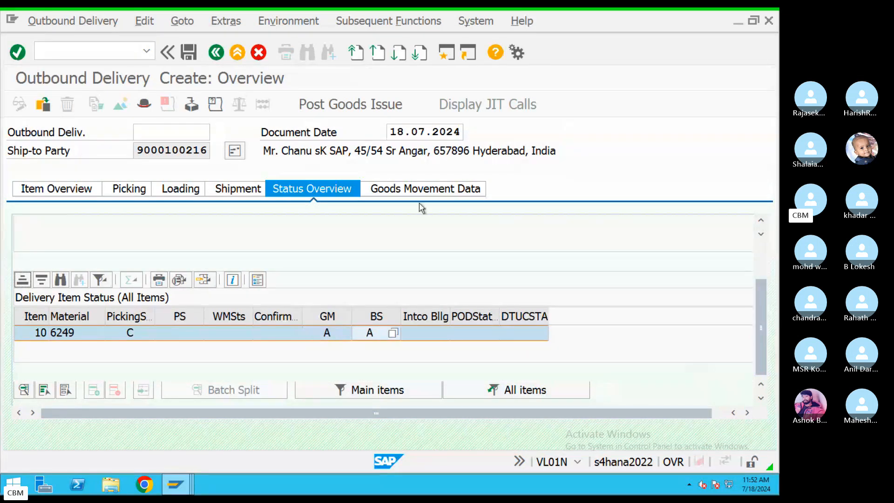
pyautogui.click(352, 107)
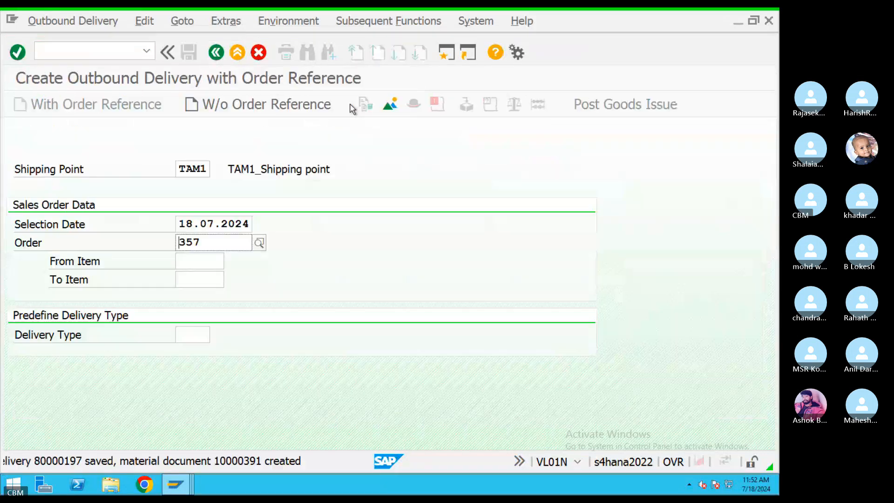
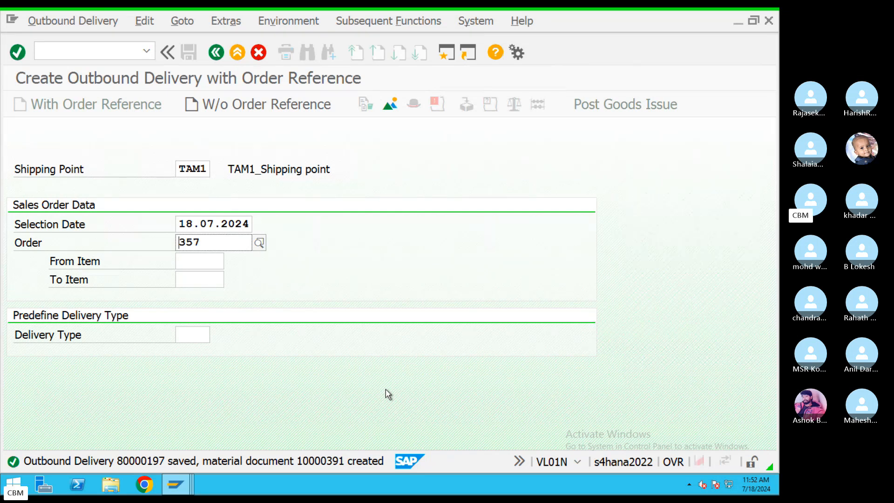
# Display the newly saved outbound delivery in VL03N and open its document flow
pyautogui.click(285, 22)
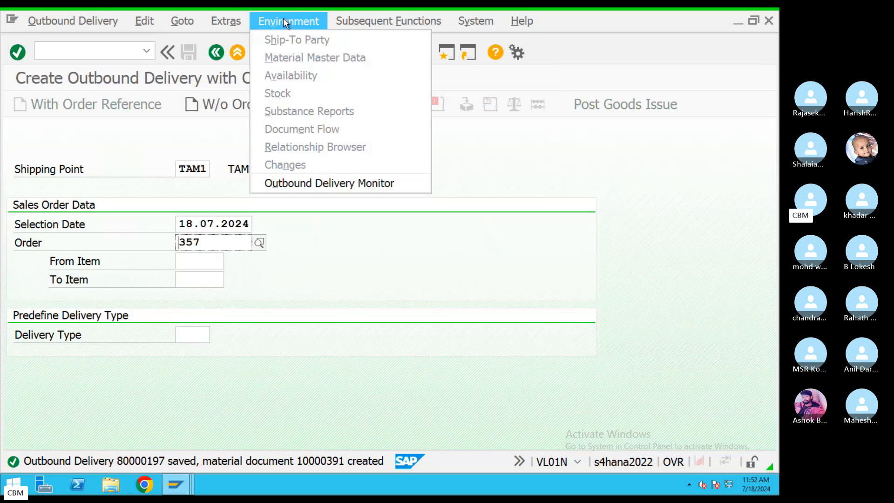
pyautogui.click(482, 153)
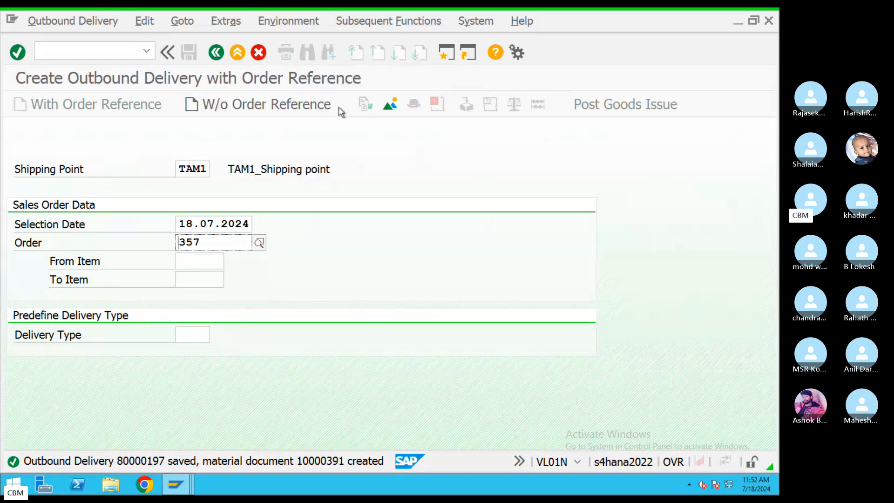
pyautogui.click(73, 24)
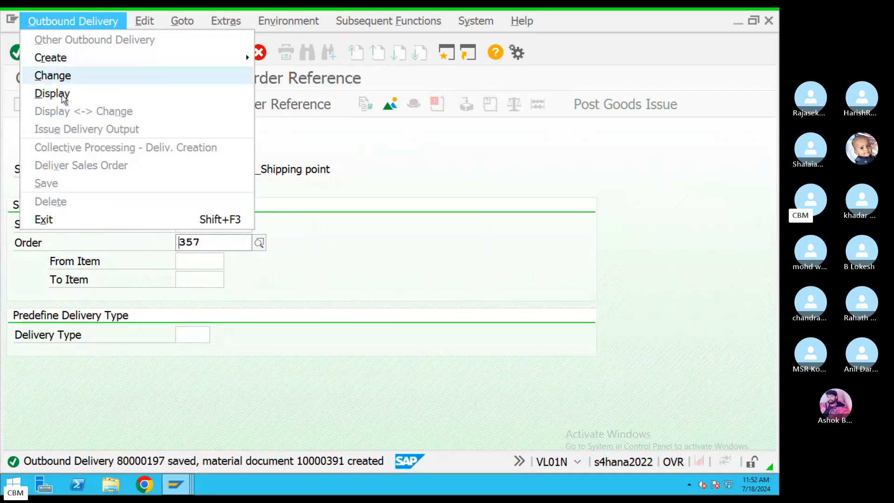
pyautogui.click(52, 93)
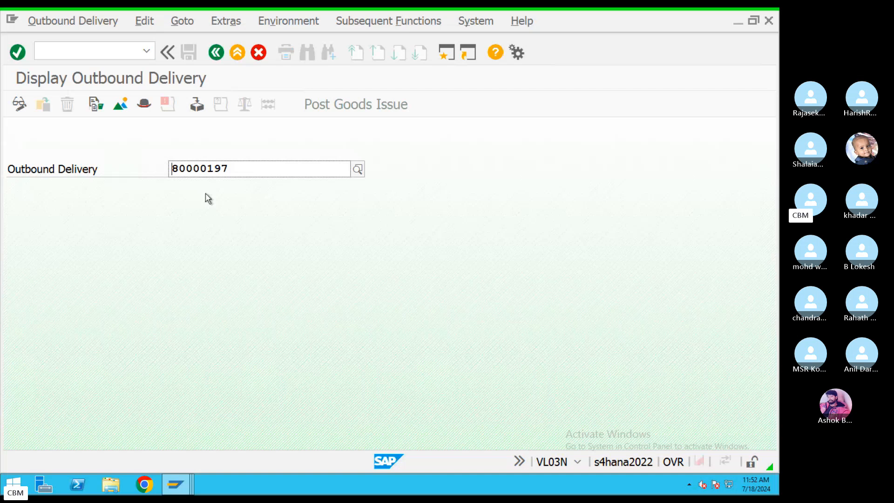
pyautogui.press('Return')
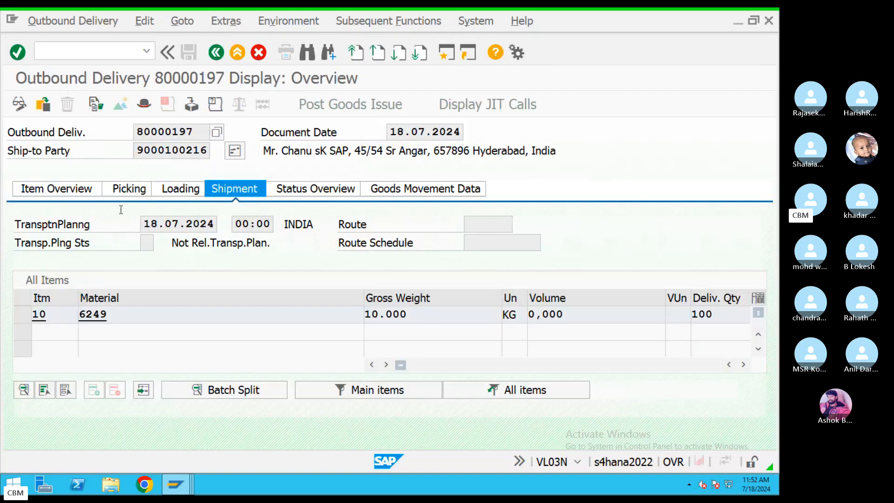
pyautogui.click(274, 23)
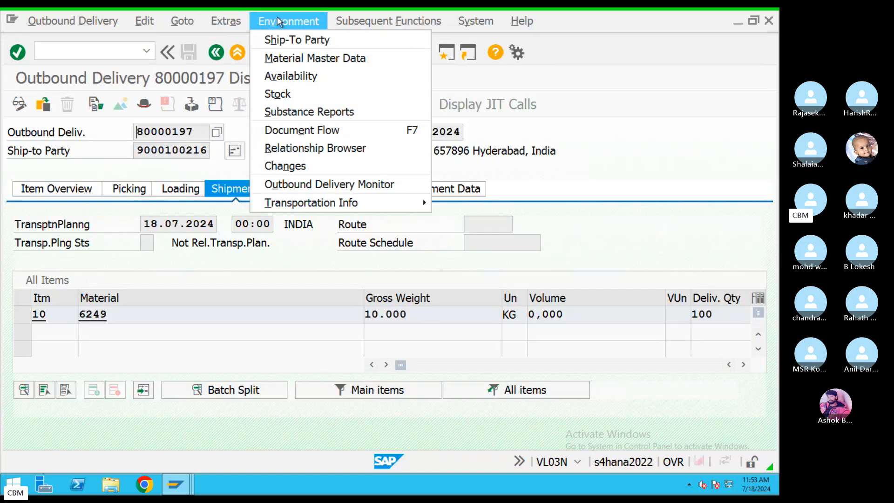
pyautogui.click(304, 133)
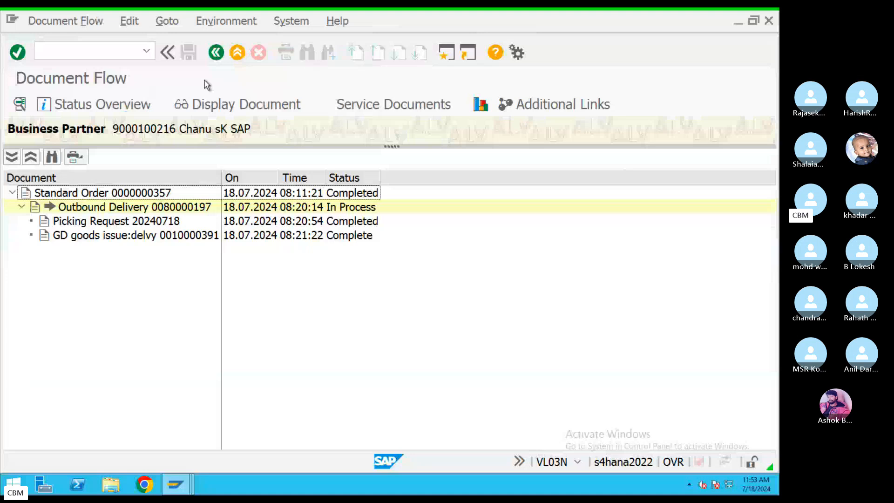
# Examine the statuses of the standard order, outbound delivery, picking request and goods issue in the document flow
pyautogui.click(346, 196)
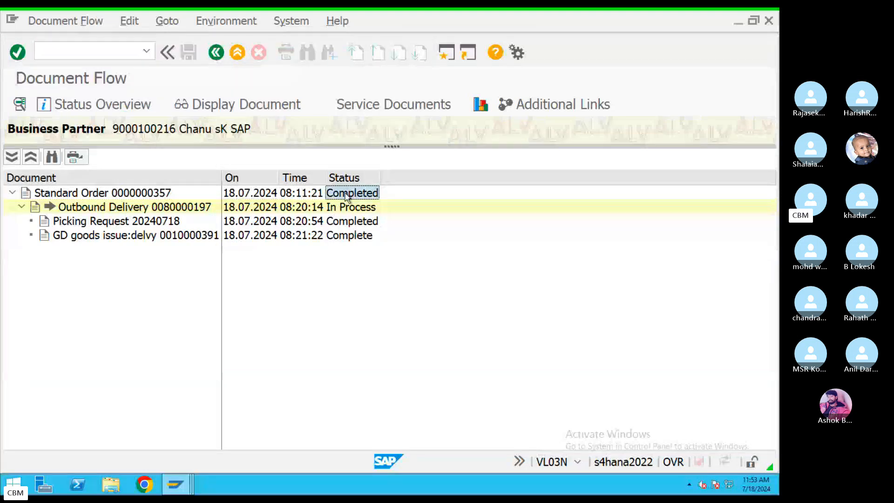
pyautogui.click(209, 210)
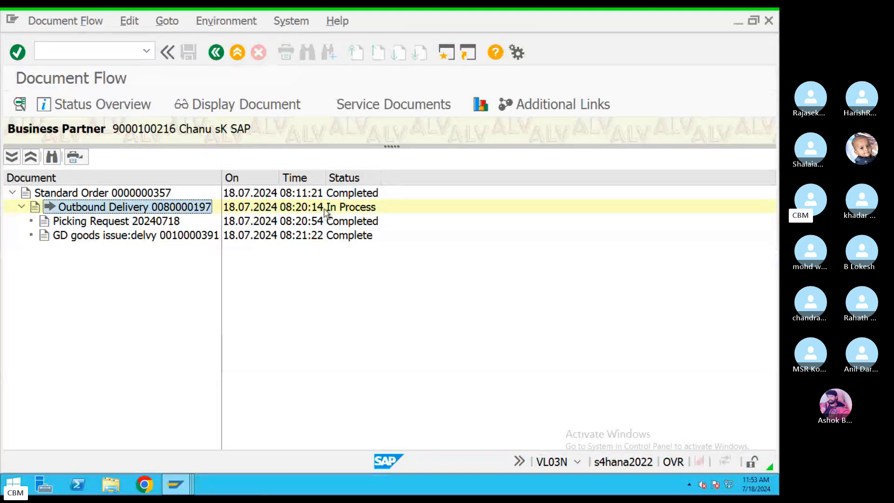
pyautogui.click(299, 223)
pyautogui.click(236, 236)
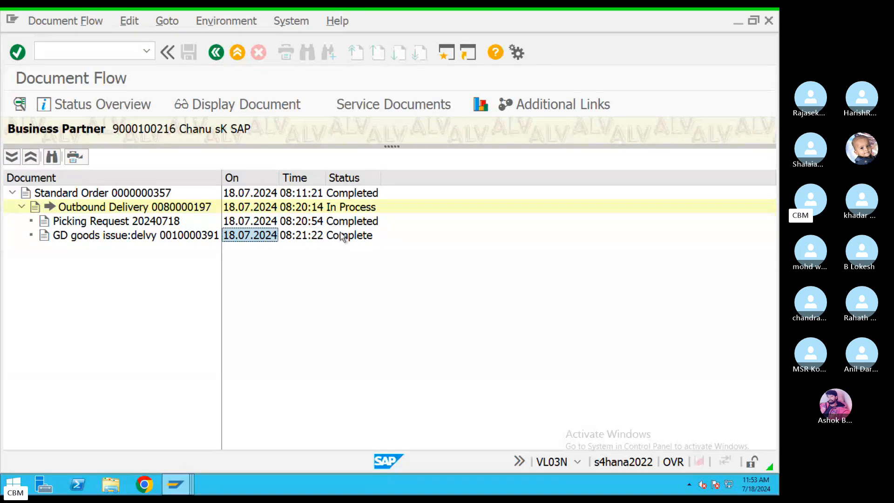
pyautogui.click(344, 236)
pyautogui.click(132, 235)
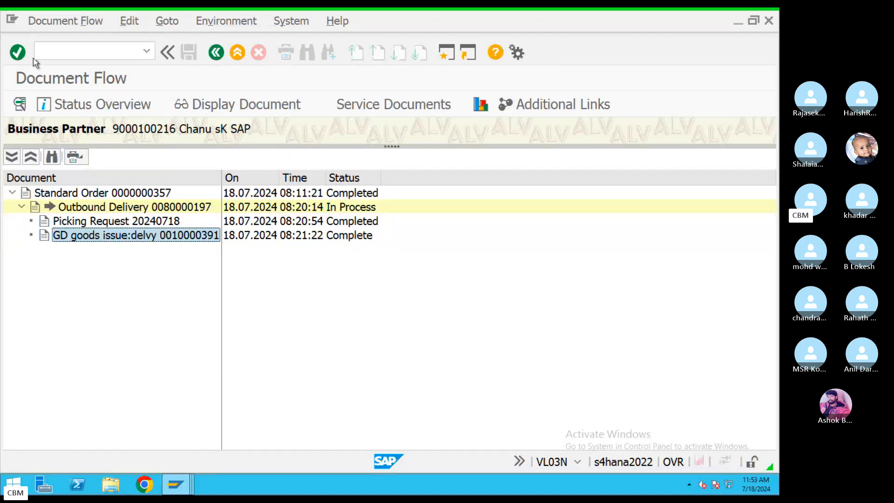
# Show the item details of the goods issue in the document flow and display its material document
pyautogui.click(117, 237)
pyautogui.doubleClick(116, 236)
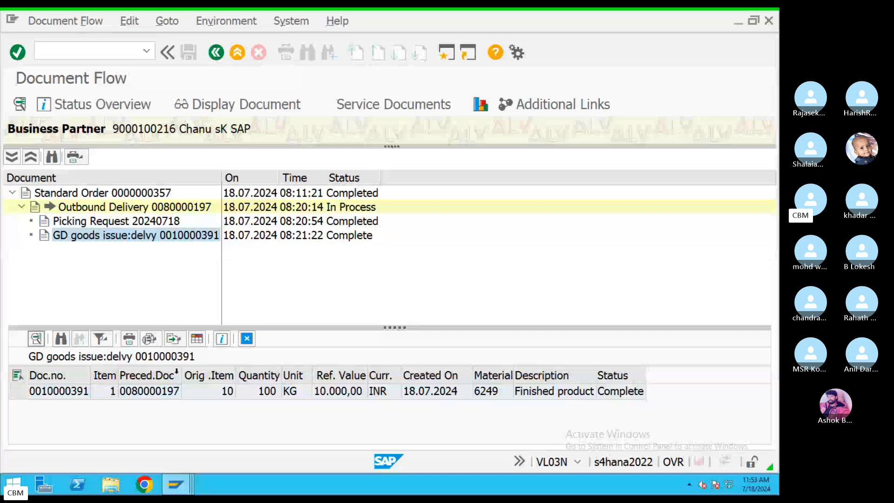
pyautogui.click(256, 108)
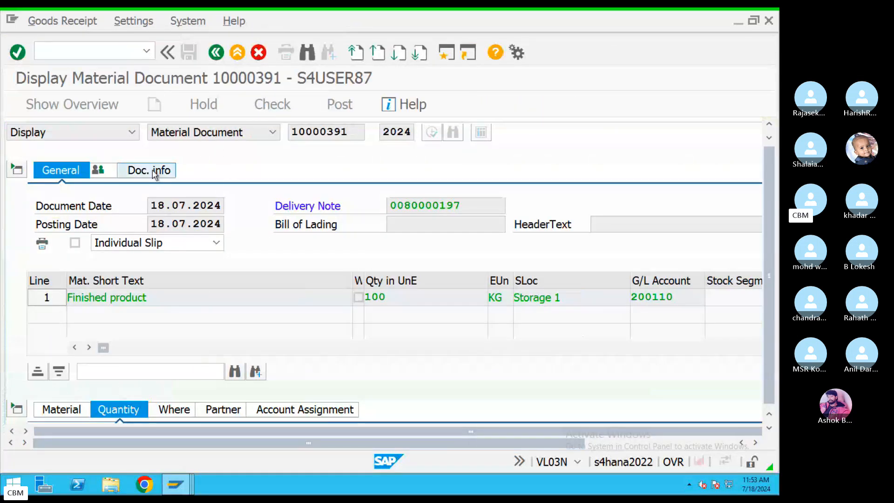
# Open the accounting document from the FI documents listed in the material document's document information
pyautogui.click(155, 173)
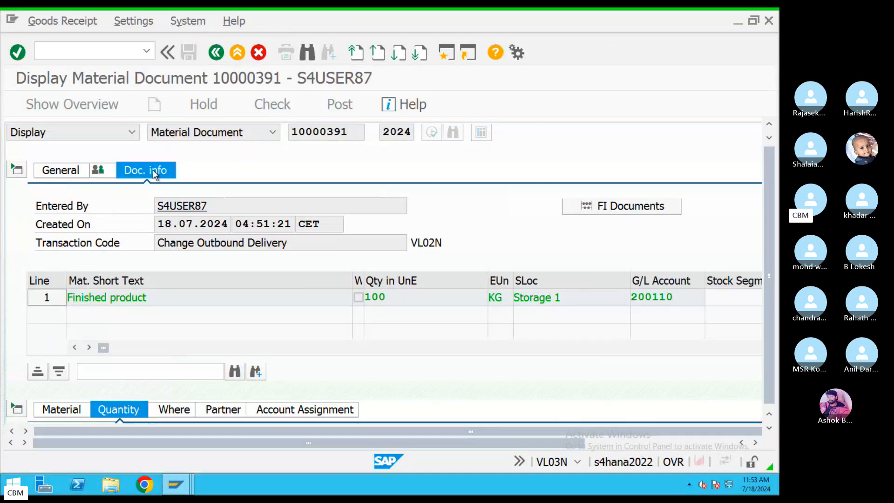
pyautogui.click(603, 207)
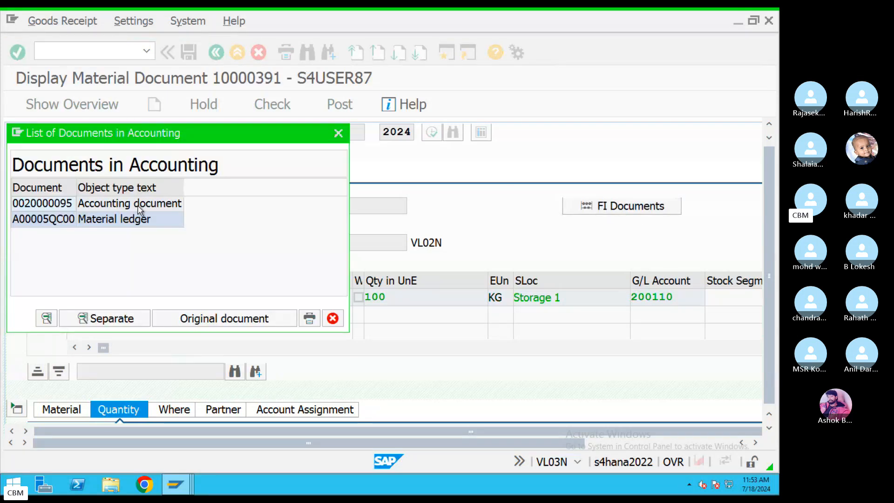
pyautogui.doubleClick(120, 207)
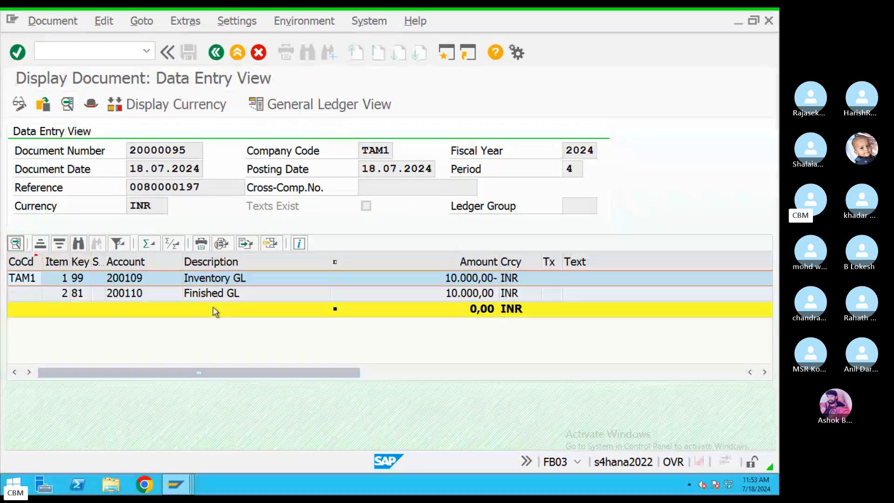
# Examine the Inventory GL and Finished GL postings in the accounting document, and return to the material document
pyautogui.click(213, 293)
pyautogui.click(209, 281)
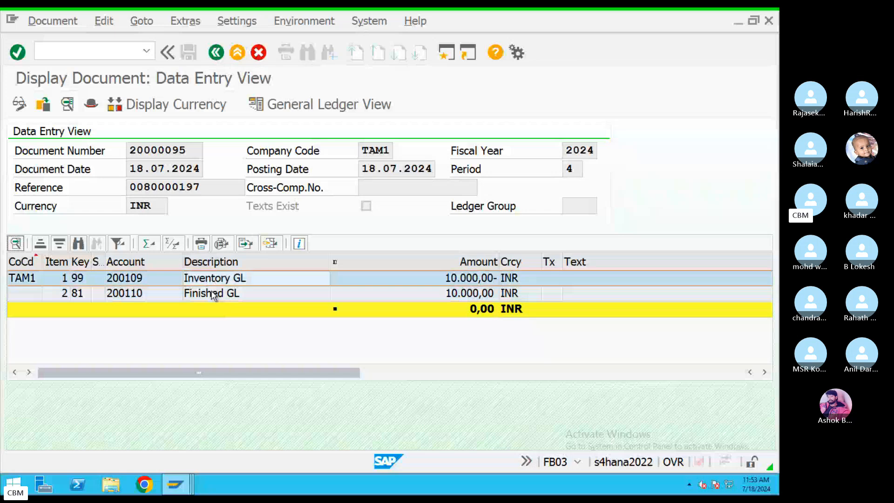
pyautogui.click(214, 296)
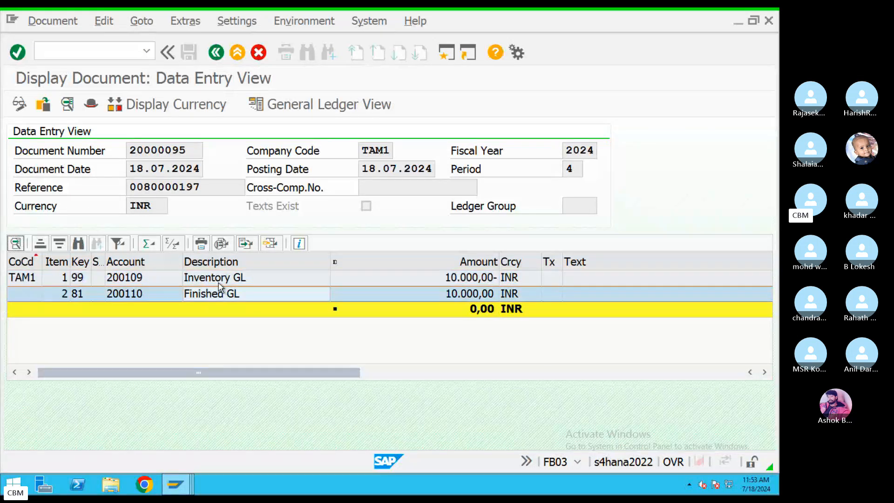
pyautogui.click(219, 282)
pyautogui.click(213, 290)
pyautogui.click(208, 280)
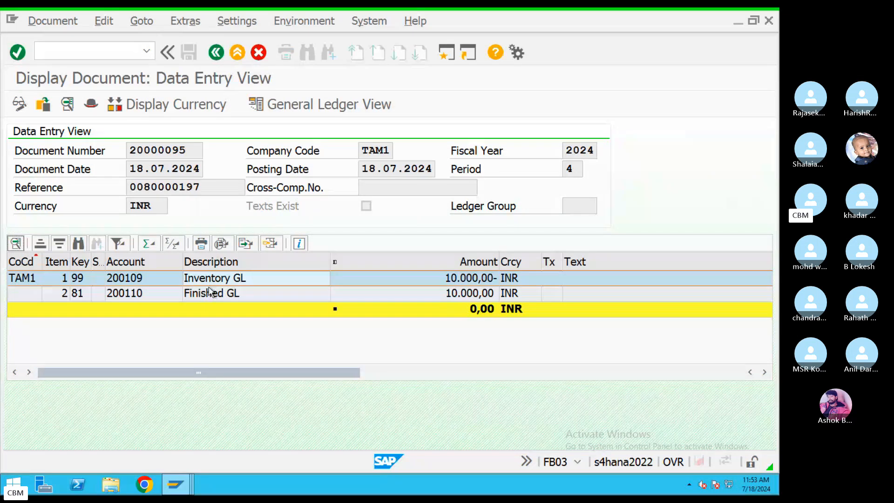
pyautogui.click(209, 291)
pyautogui.click(208, 281)
pyautogui.click(207, 292)
pyautogui.click(205, 281)
pyautogui.click(203, 292)
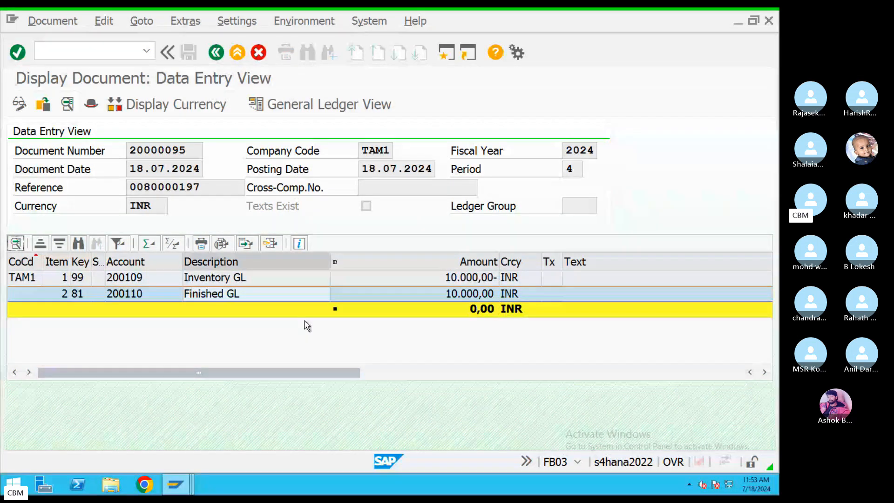
pyautogui.click(215, 52)
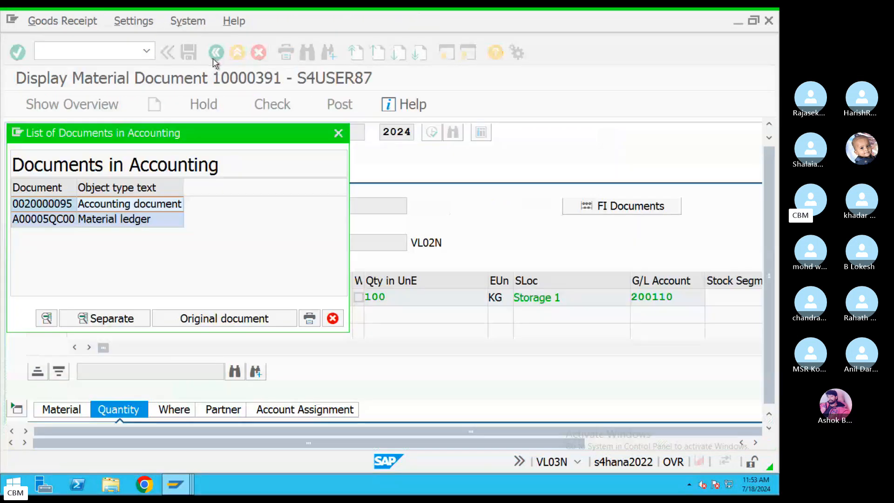
pyautogui.click(338, 133)
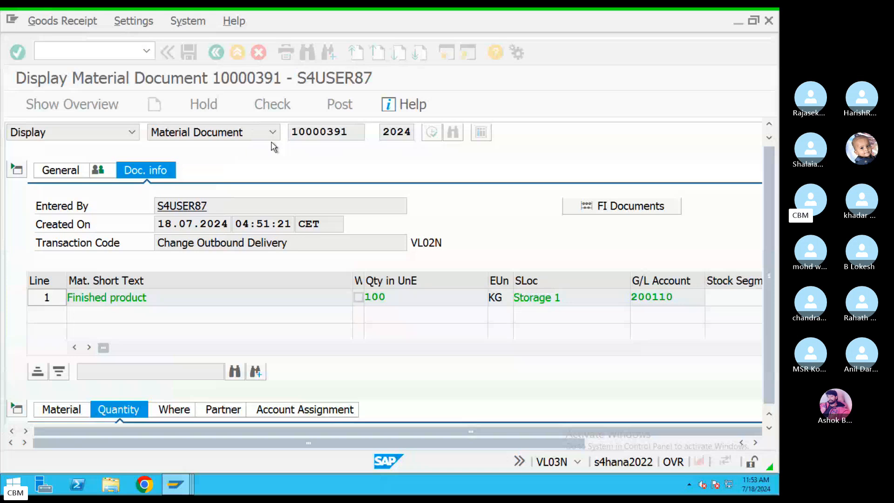
# Return to the document flow and open transaction OBYC in a new session
pyautogui.click(216, 52)
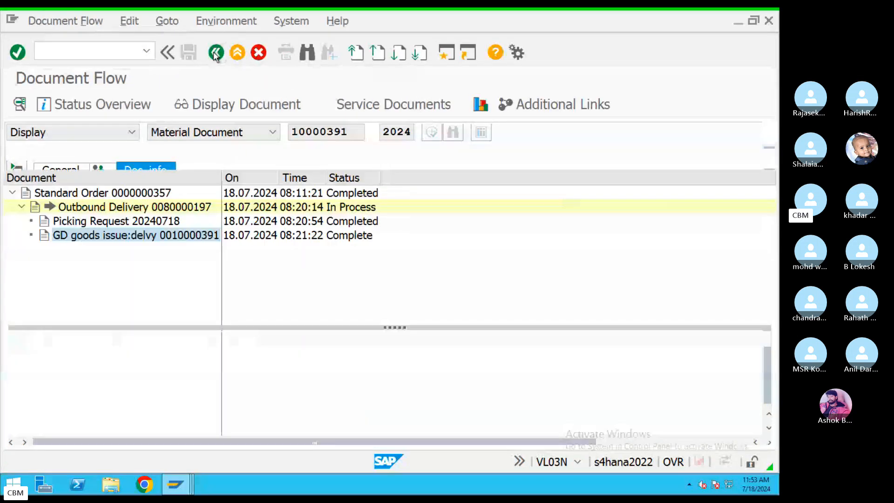
pyautogui.click(445, 52)
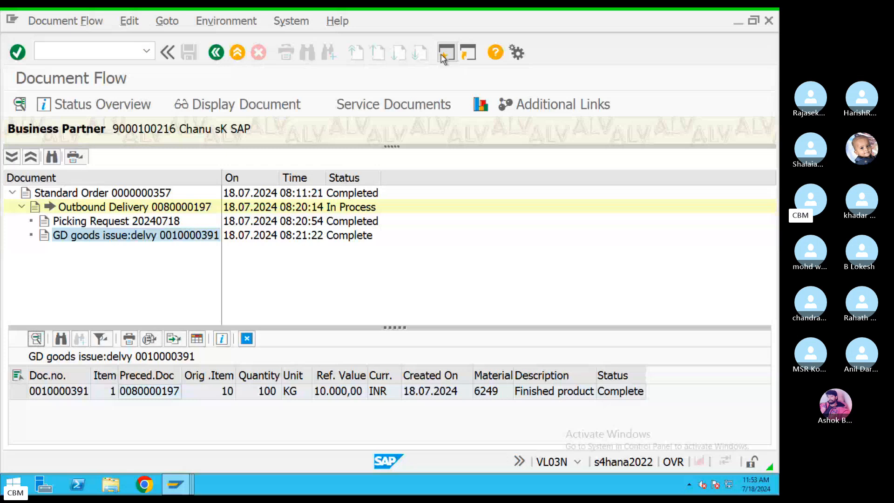
pyautogui.write('OBYC')
pyautogui.press('Return')
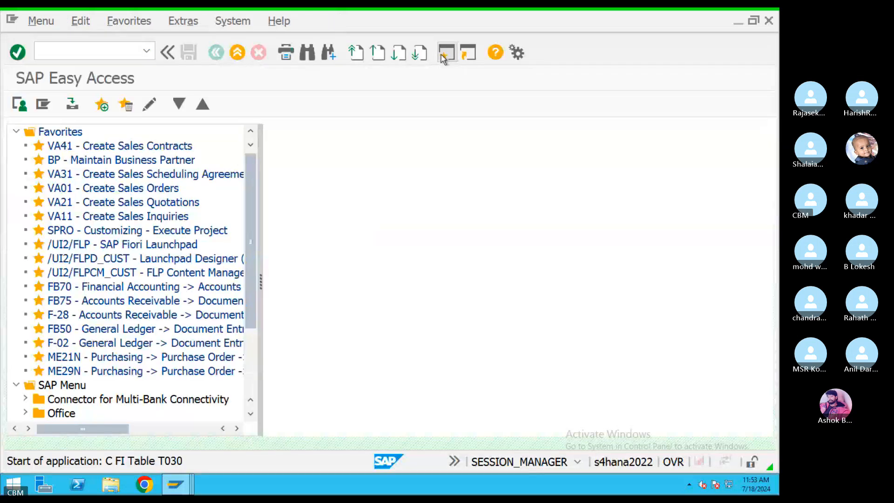
# Display the account assignment of transaction GBB (Offsetting entry for inventory posting) for chart of accounts TAM1 and examine the ZOF entry
pyautogui.click(611, 325)
pyautogui.click(612, 325)
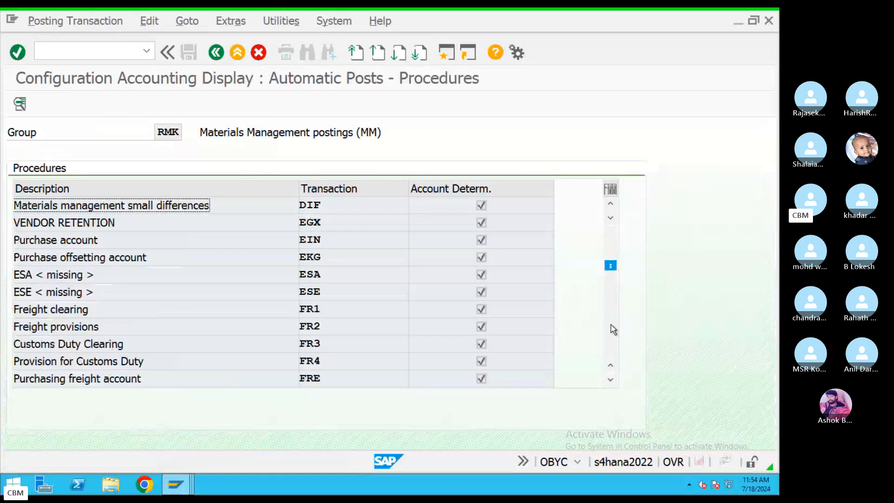
pyautogui.click(610, 334)
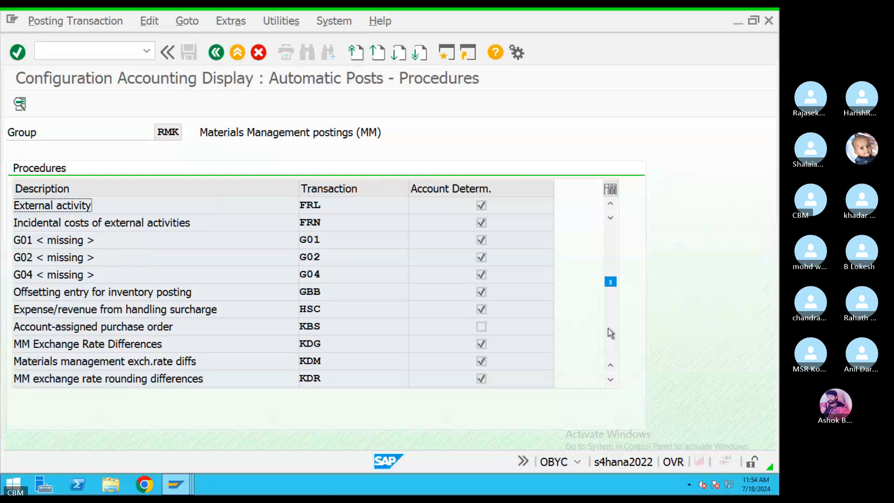
pyautogui.doubleClick(317, 298)
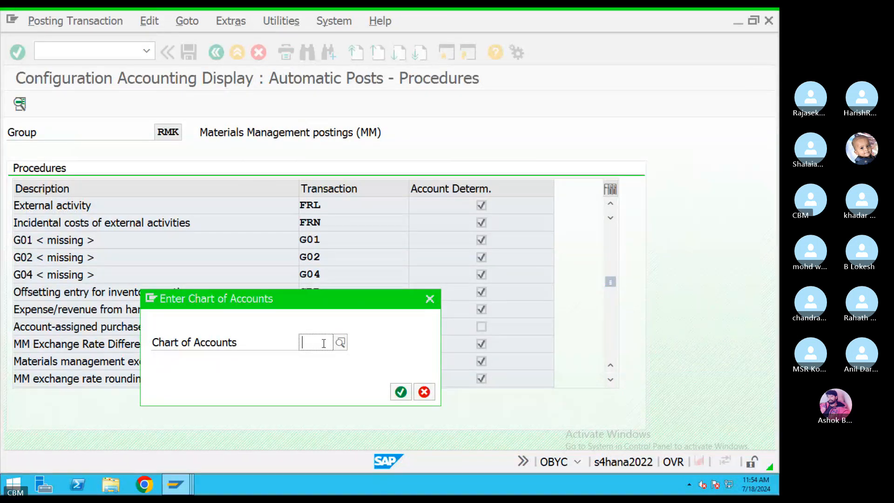
pyautogui.write('TAM1')
pyautogui.press('Return')
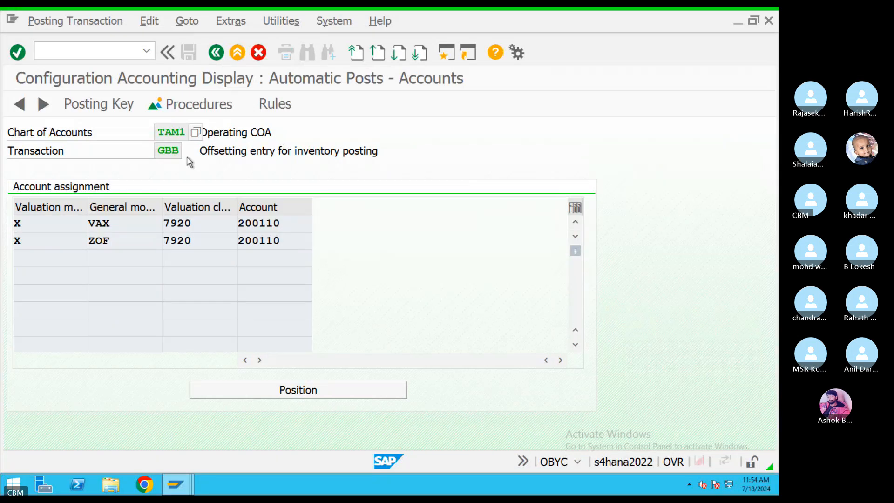
pyautogui.click(118, 244)
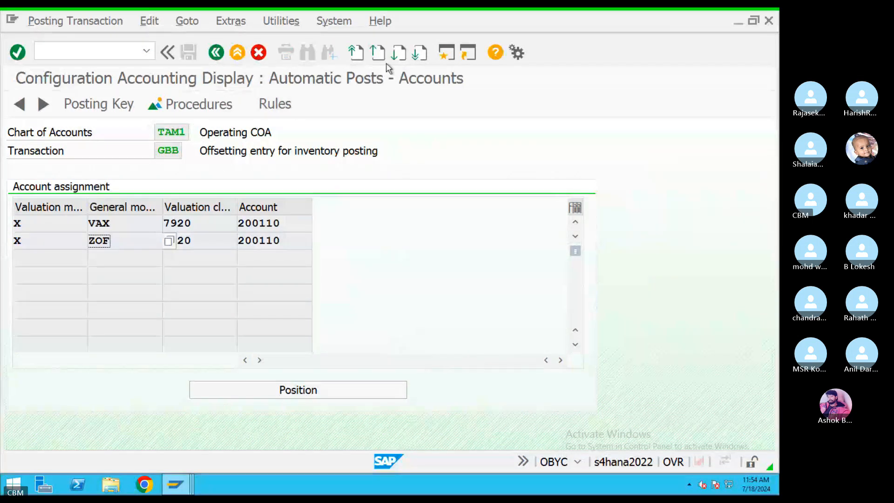
# Open SM12 in a new session, search the client 400 locks for all users, and delete every listed lock
pyautogui.click(448, 54)
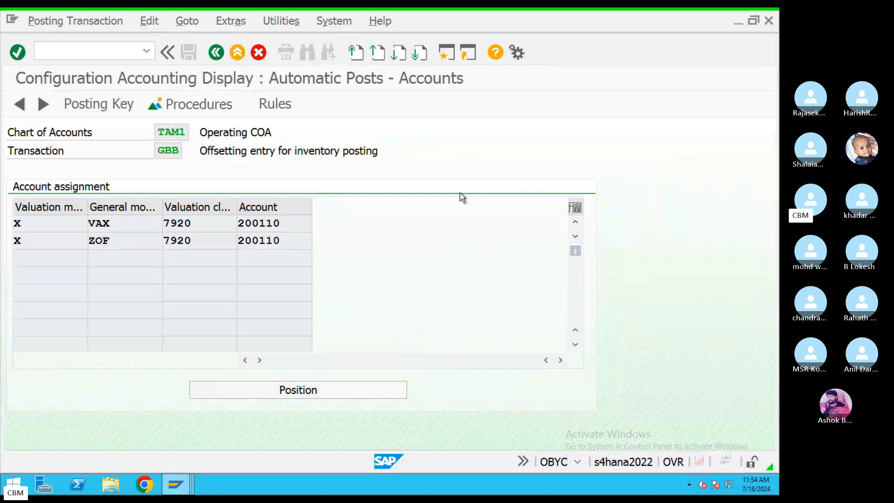
pyautogui.write('sm12')
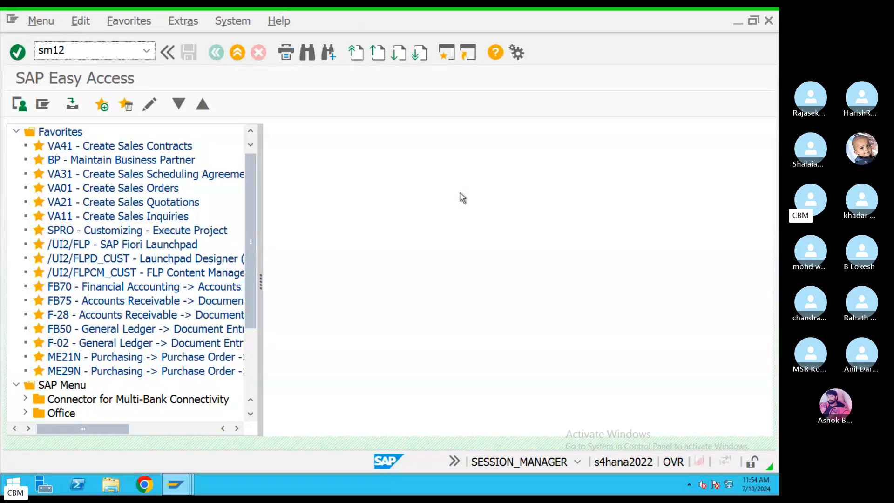
pyautogui.press('Return')
pyautogui.doubleClick(254, 174)
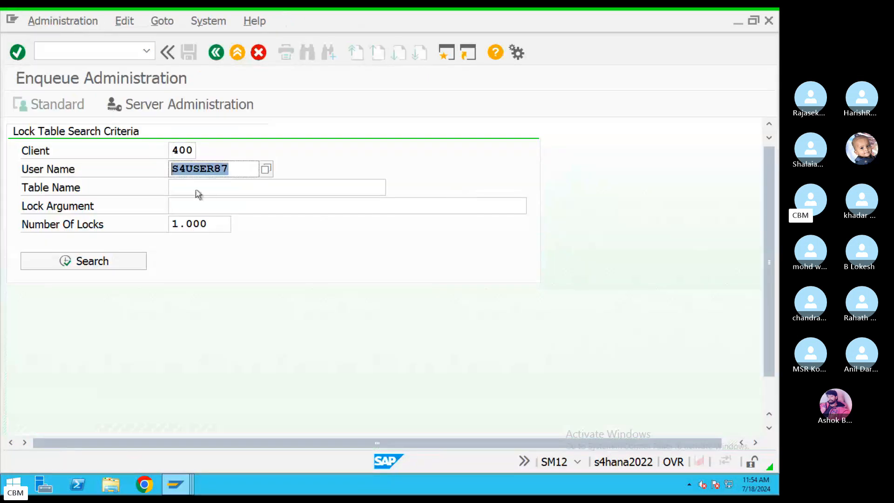
pyautogui.press('BackSpace')
pyautogui.click(95, 262)
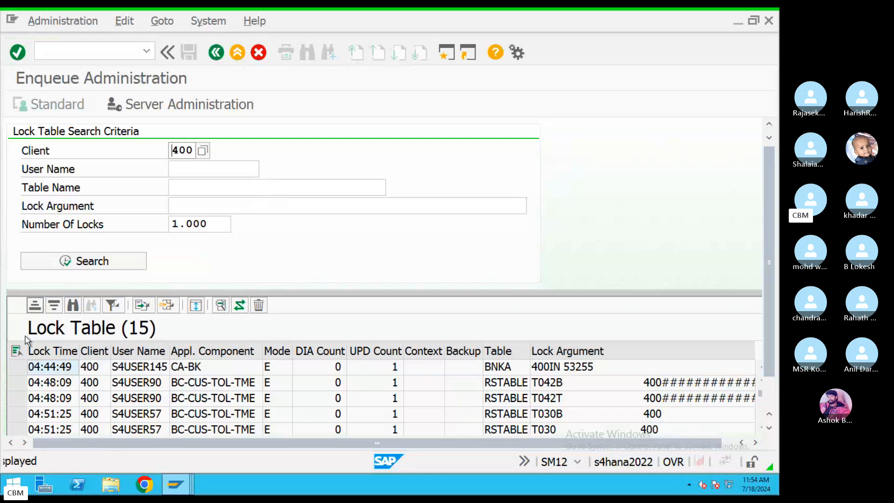
pyautogui.click(259, 305)
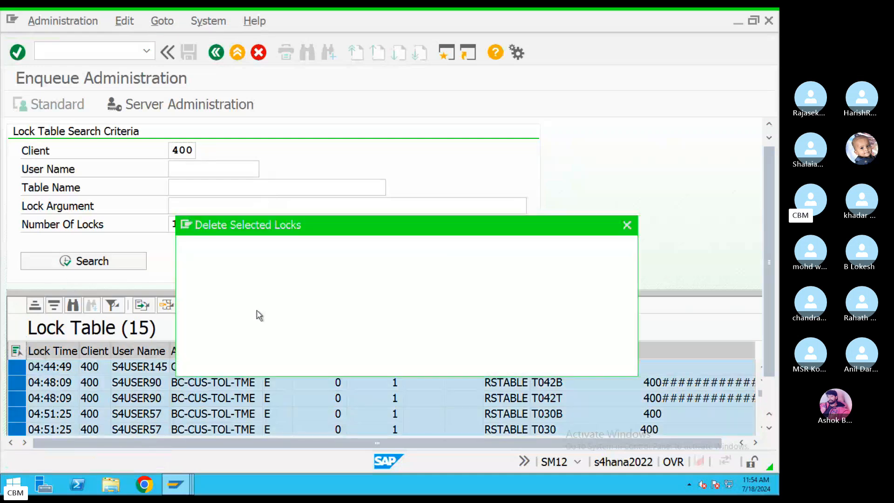
pyautogui.click(225, 358)
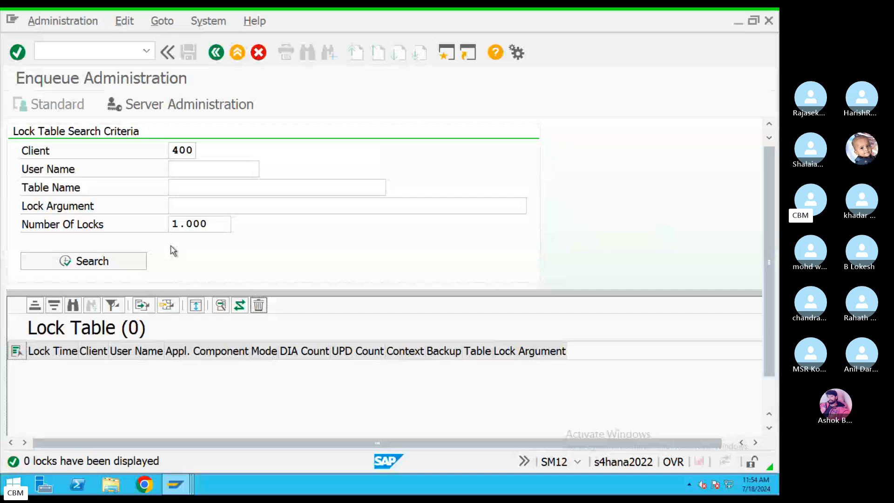
# Leave the lock administration and open transaction OBYC in the same session
pyautogui.click(215, 52)
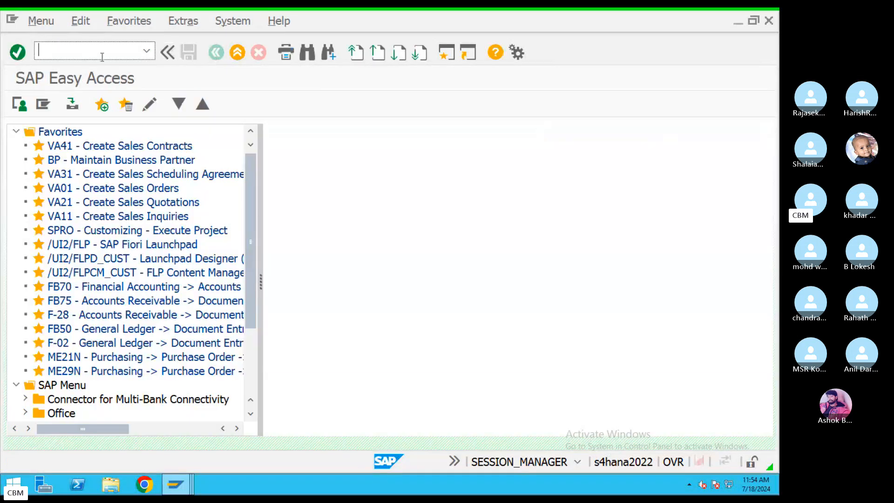
pyautogui.write('OBYC')
pyautogui.press('Return')
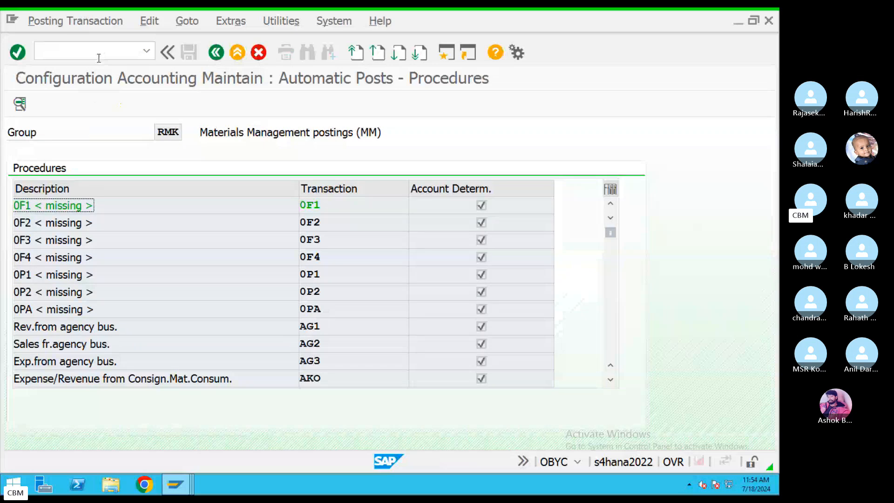
# Switch to the display-mode OBYC session, recheck the GBB account assignment, and exit to SAP Easy Access
pyautogui.click(175, 484)
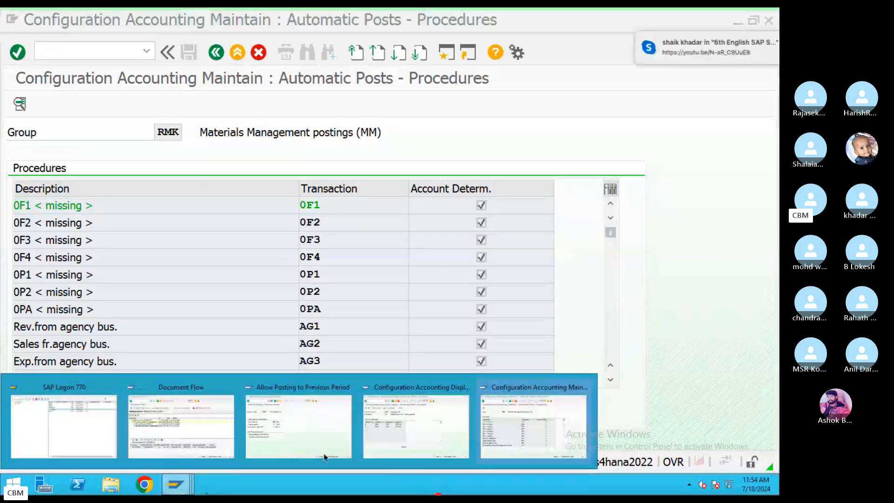
pyautogui.click(429, 449)
pyautogui.click(216, 53)
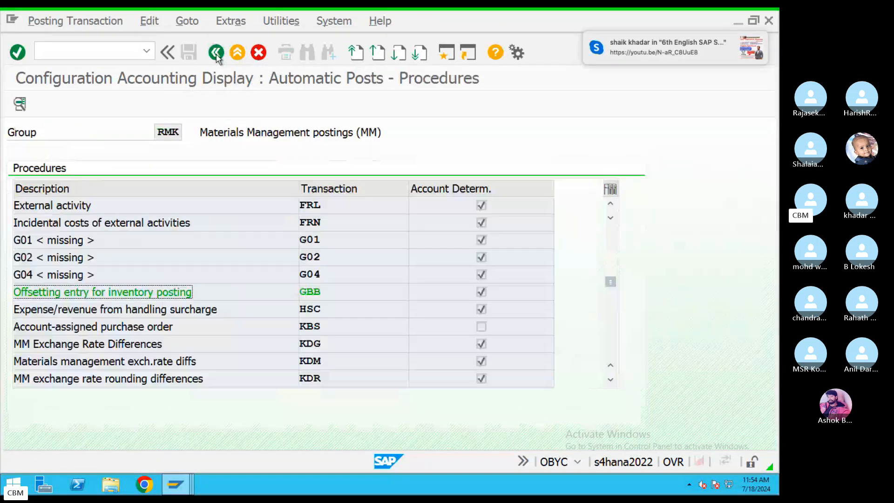
pyautogui.doubleClick(311, 292)
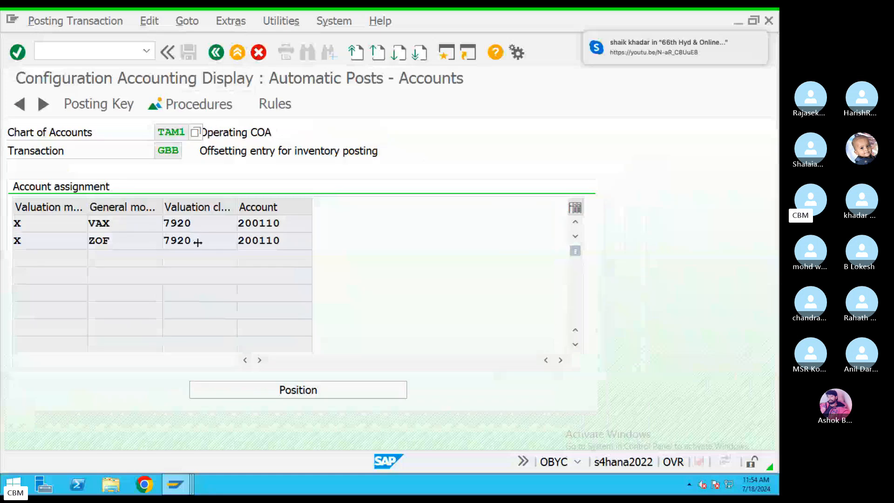
pyautogui.click(216, 52)
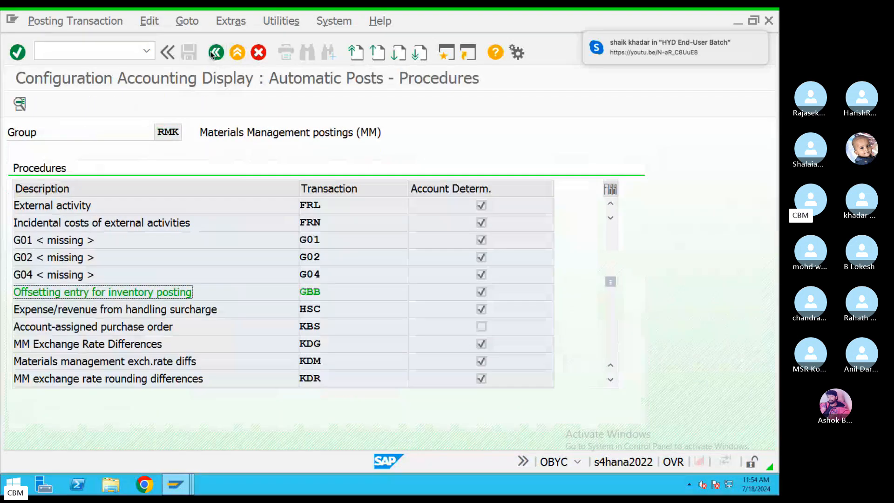
pyautogui.click(214, 53)
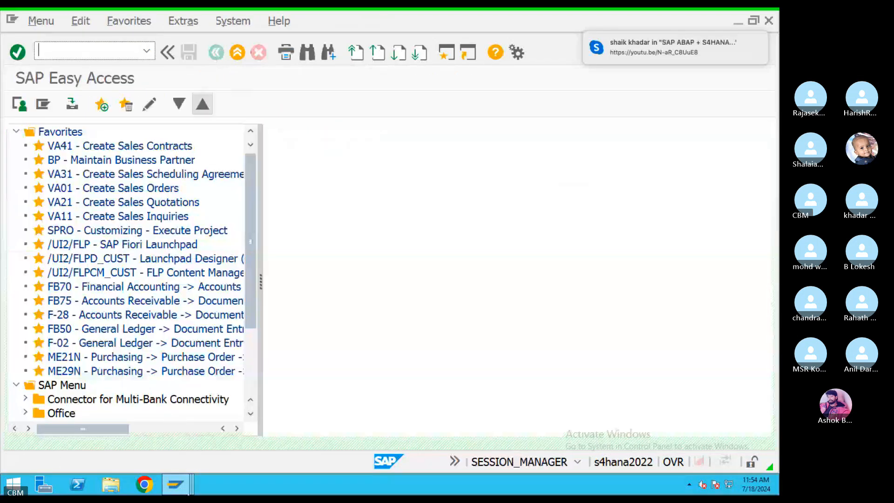
# Switch to the document flow session and exit the outbound delivery display to SAP Easy Access
pyautogui.click(175, 485)
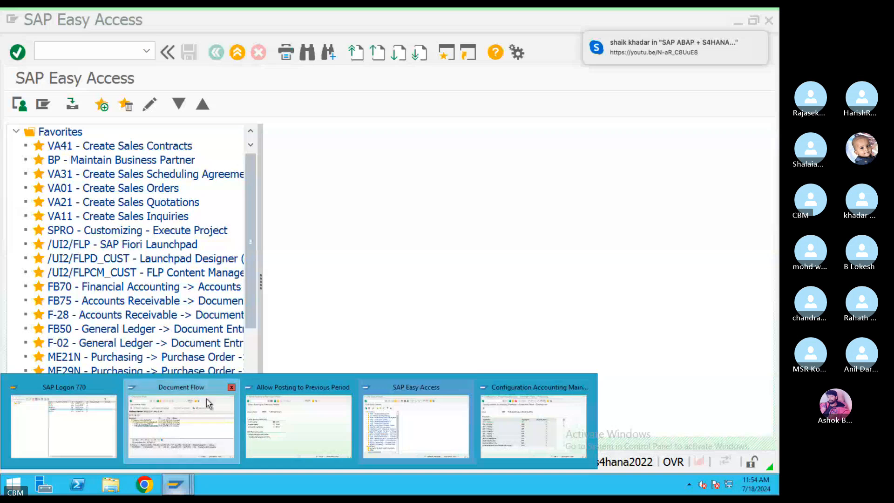
pyautogui.click(218, 423)
pyautogui.click(242, 101)
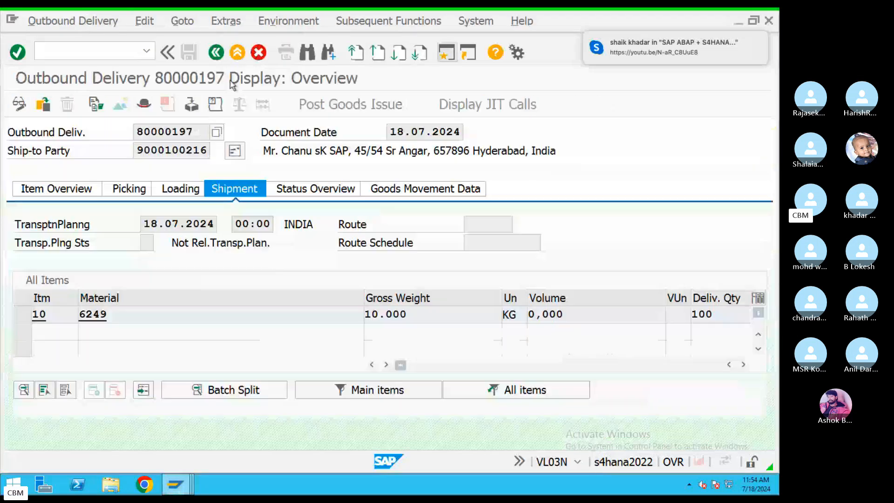
pyautogui.click(238, 52)
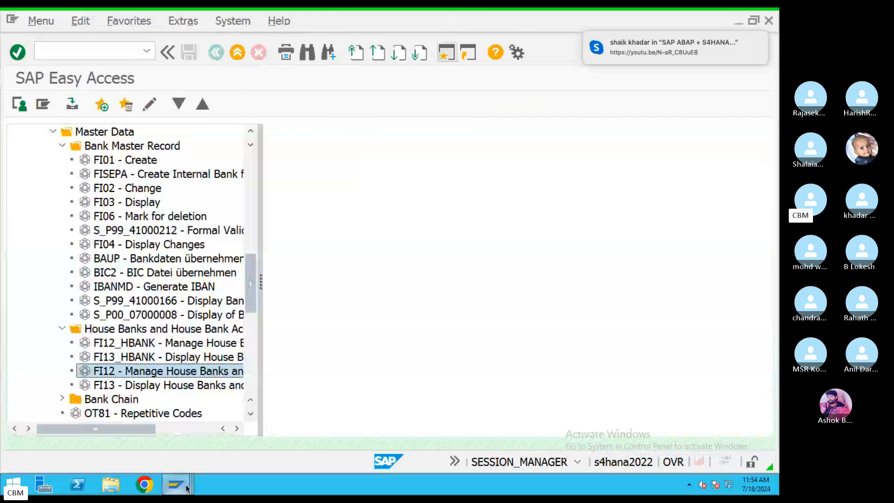
# Close the session running OBYC in maintenance mode and switch to the SAP Easy Access session showing the favorites
pyautogui.moveTo(168, 489)
pyautogui.click(349, 388)
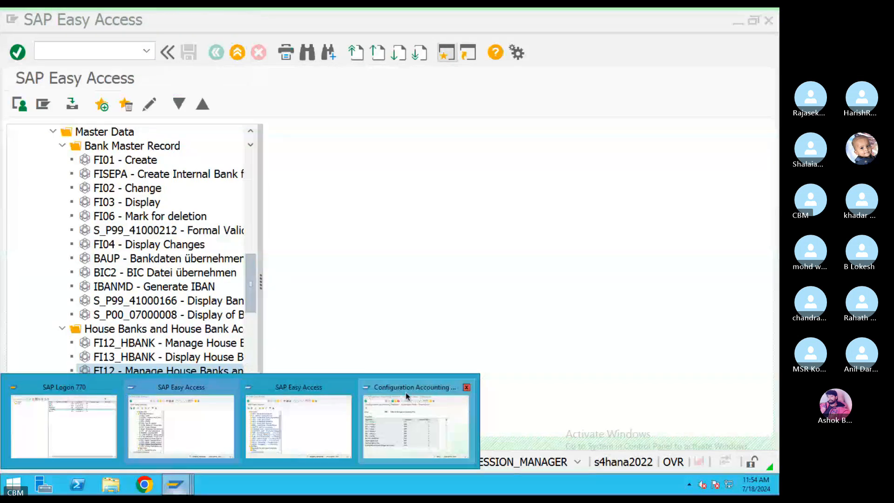
pyautogui.click(466, 387)
pyautogui.click(299, 426)
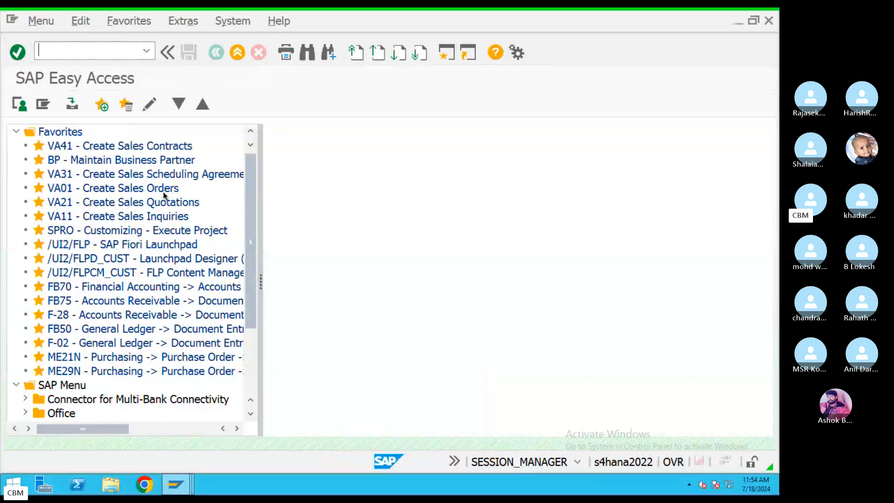
# Open transaction OBYC in maintenance mode and show the GBB account assignment for chart of accounts TAM1
pyautogui.write('OBYC')
pyautogui.press('Return')
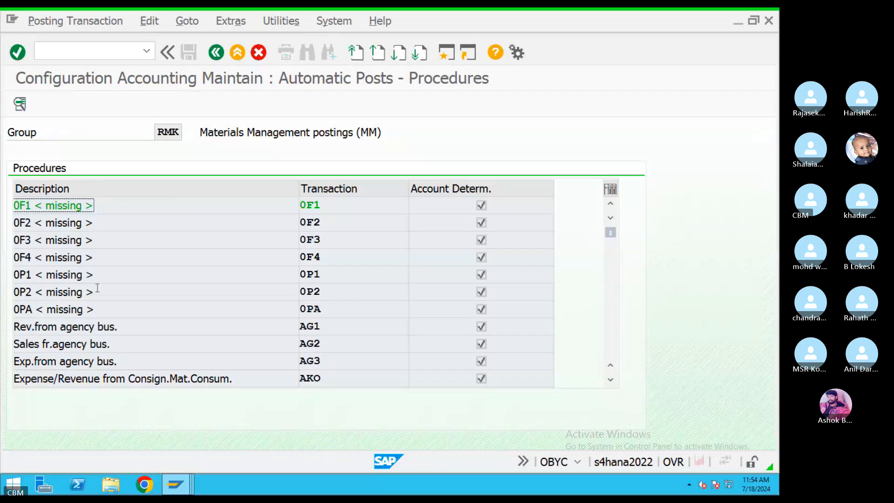
pyautogui.click(611, 344)
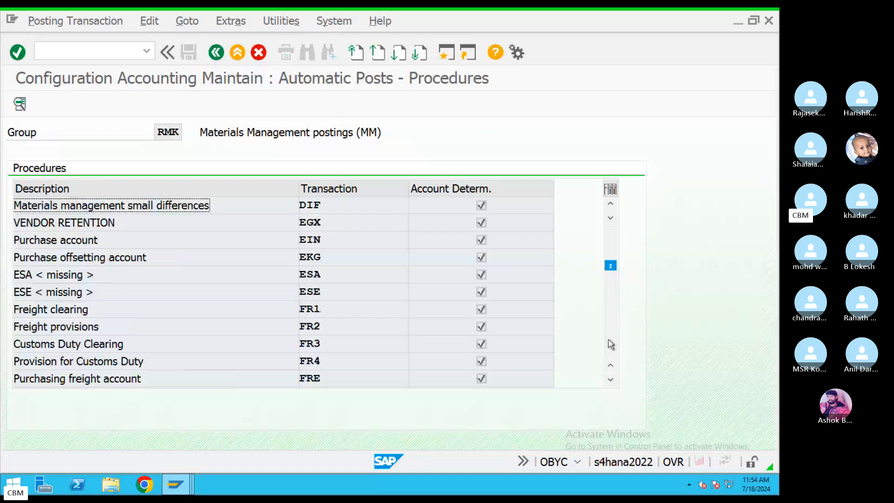
pyautogui.click(611, 344)
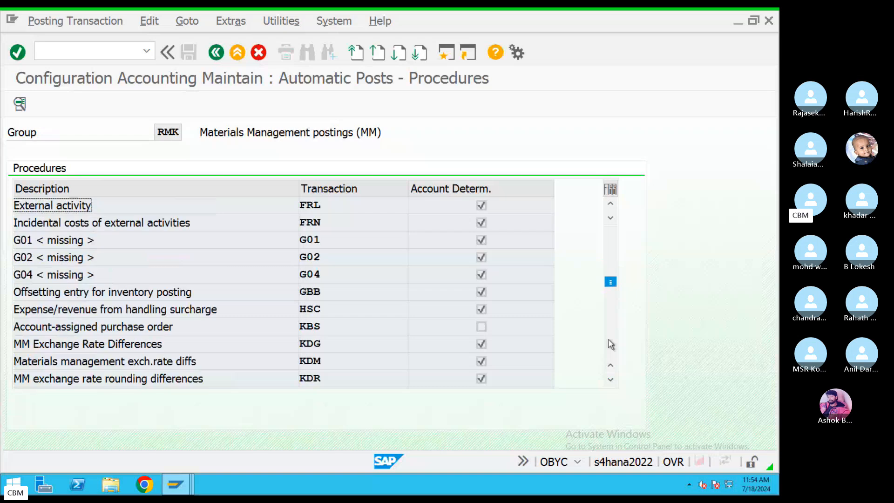
pyautogui.doubleClick(343, 309)
pyautogui.click(402, 393)
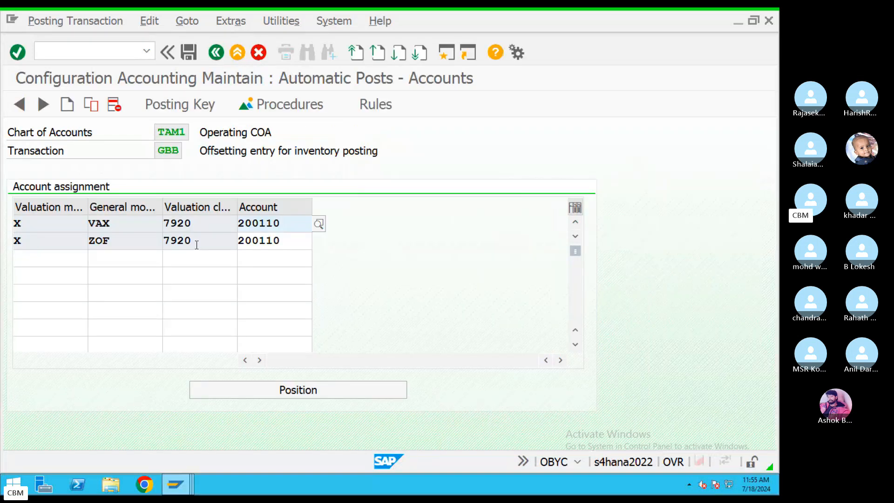
# Set the G/L account of the VAX entry with valuation class 7920 to 400312 (COGS), picked from company code TAM1's accounts
pyautogui.click(274, 241)
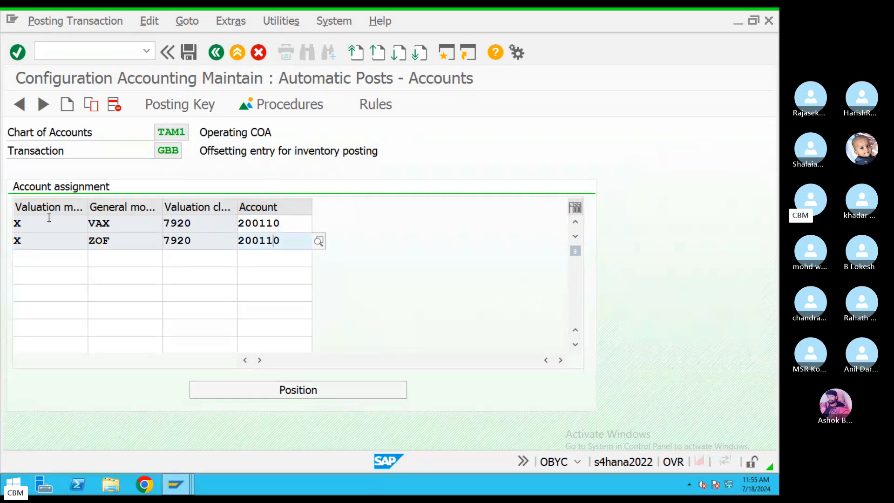
pyautogui.click(17, 223)
pyautogui.click(288, 223)
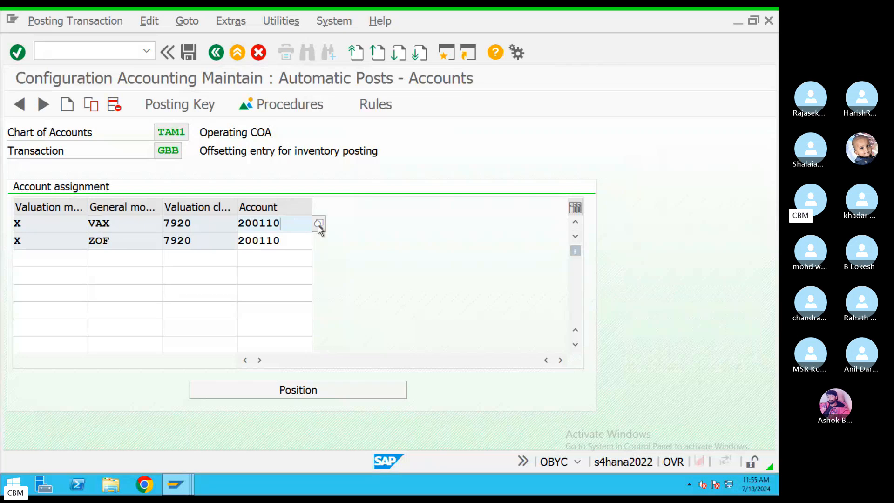
pyautogui.click(318, 230)
pyautogui.click(434, 410)
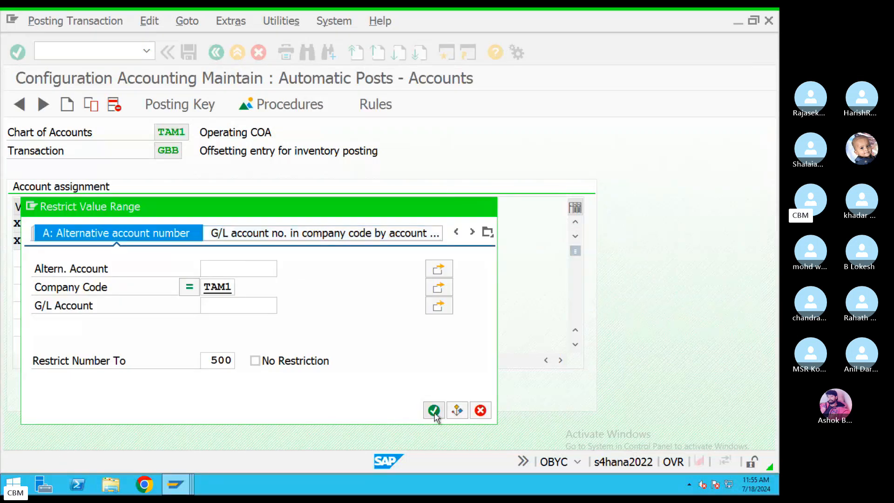
pyautogui.scroll(-2, 193, 277)
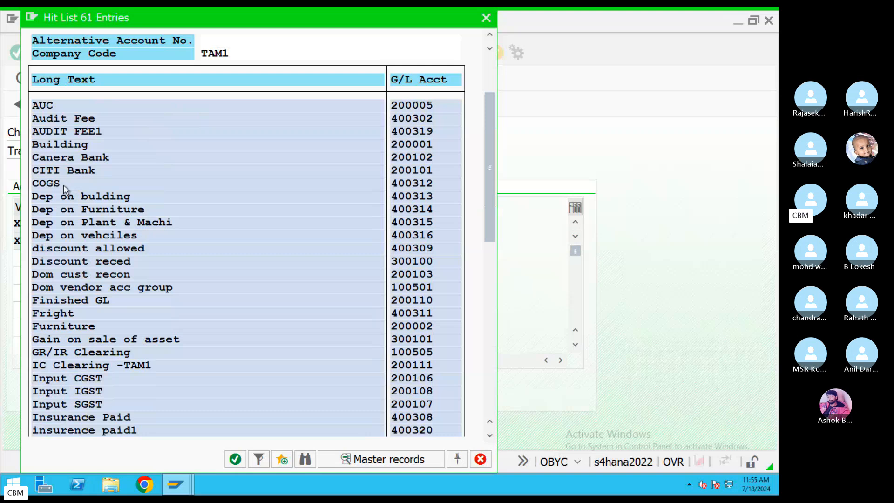
pyautogui.doubleClick(63, 183)
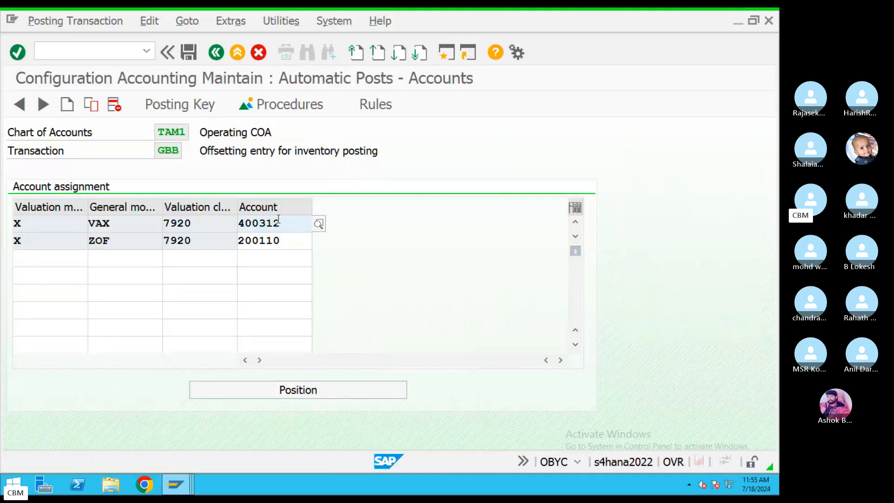
# Save the GBB account assignment changes for chart of accounts TAM1 and return to the procedures list
pyautogui.moveTo(278, 219); pyautogui.dragTo(216, 223)
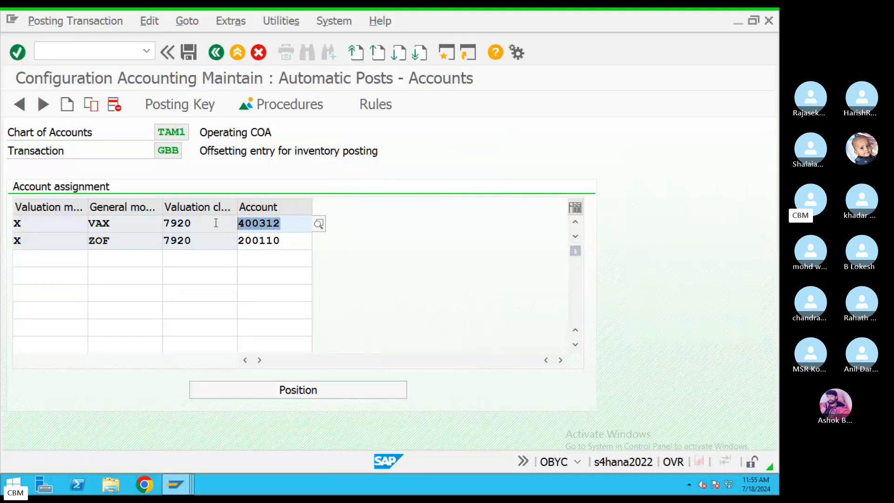
pyautogui.click(189, 52)
pyautogui.click(262, 282)
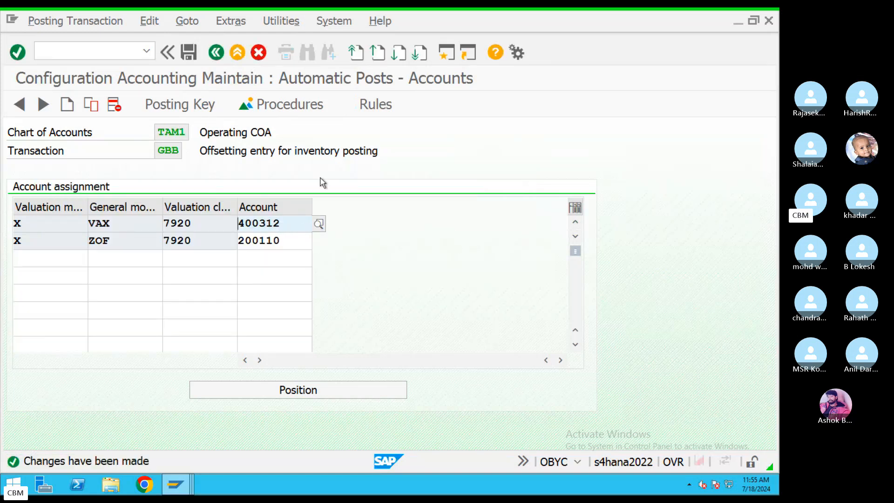
pyautogui.click(219, 53)
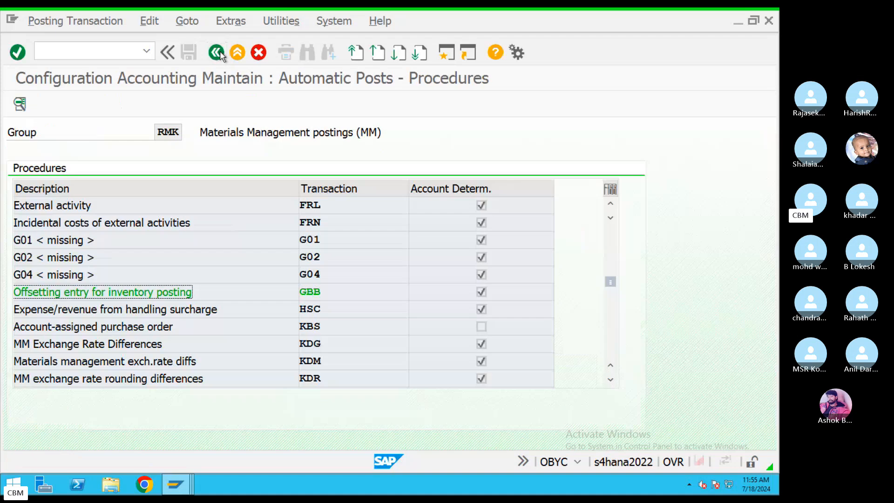
# Check the BSX inventory posting account assignment against company code TAM1's G/L account list, and exit OBYC to SAP Easy Access
pyautogui.scroll(2, 360, 315)
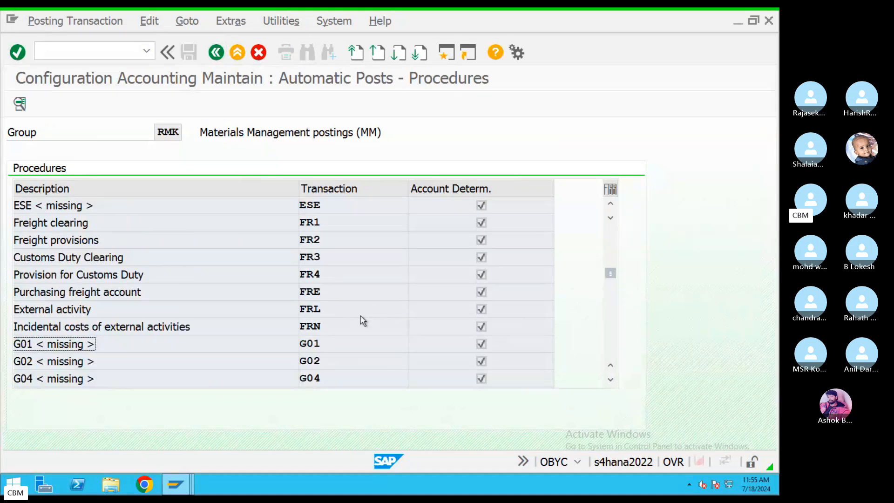
pyautogui.scroll(3, 363, 320)
pyautogui.scroll(1, 344, 325)
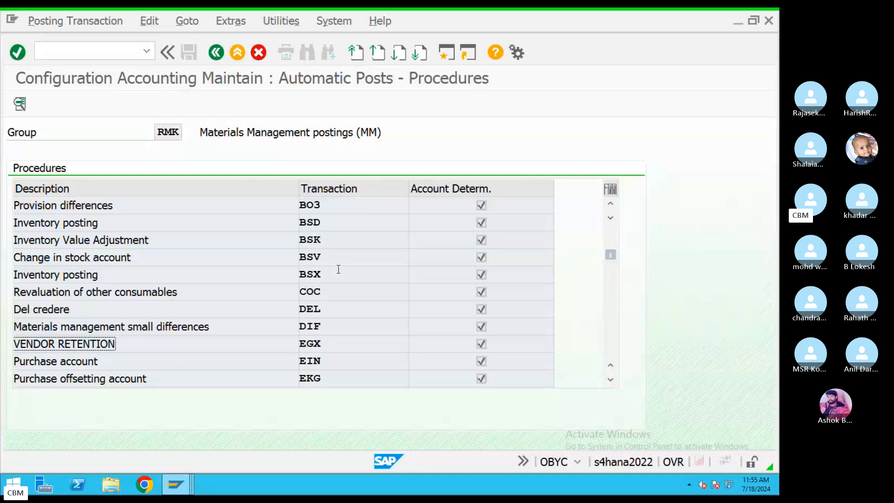
pyautogui.doubleClick(338, 269)
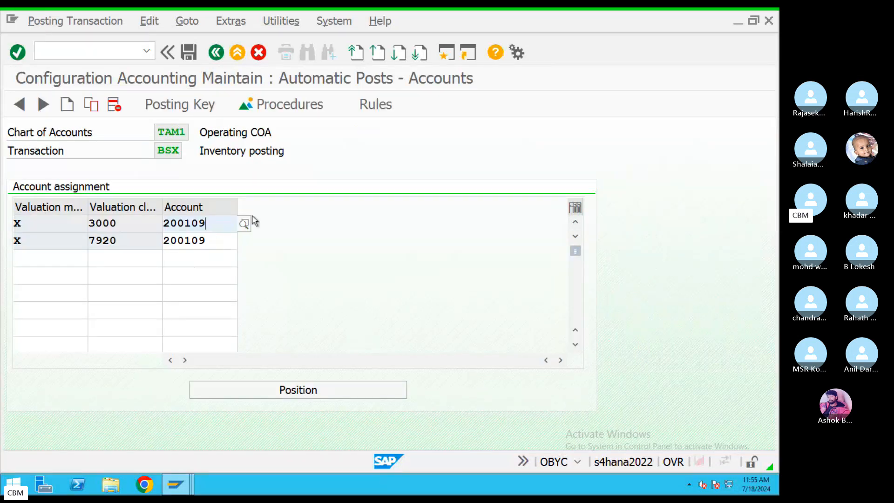
pyautogui.click(245, 224)
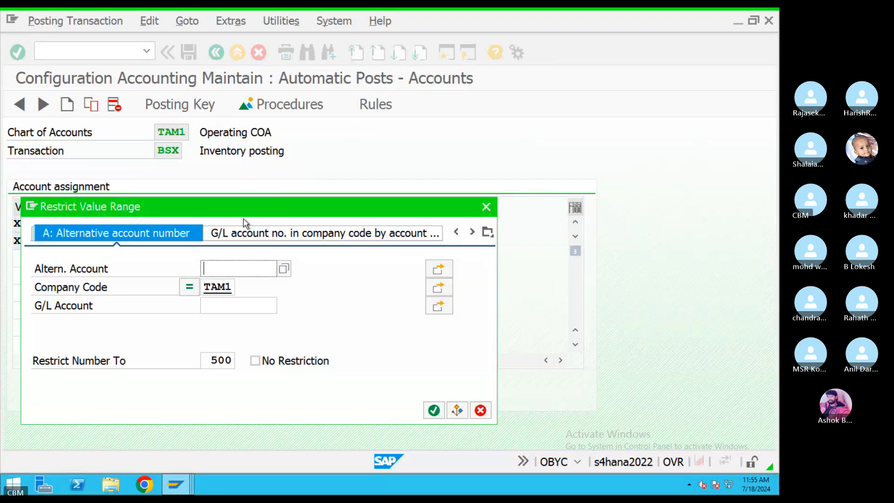
pyautogui.click(436, 410)
pyautogui.scroll(-3, 367, 302)
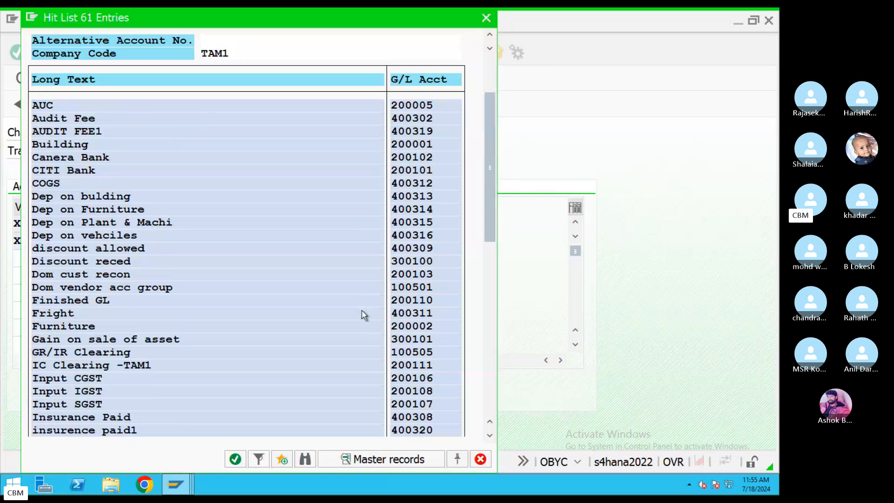
pyautogui.scroll(-1, 365, 315)
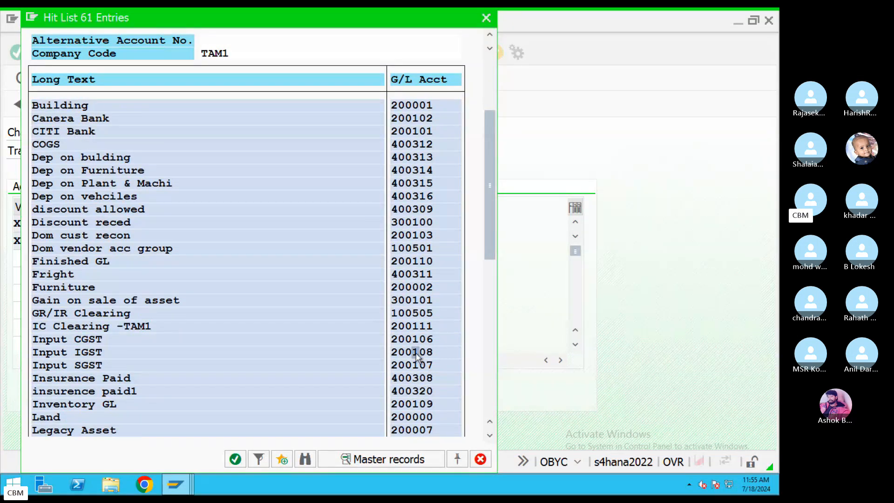
pyautogui.scroll(-1, 420, 350)
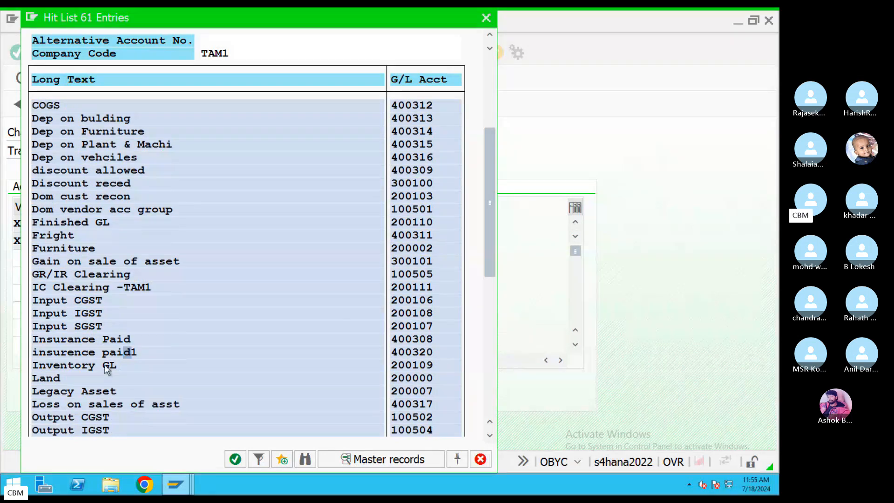
pyautogui.click(485, 19)
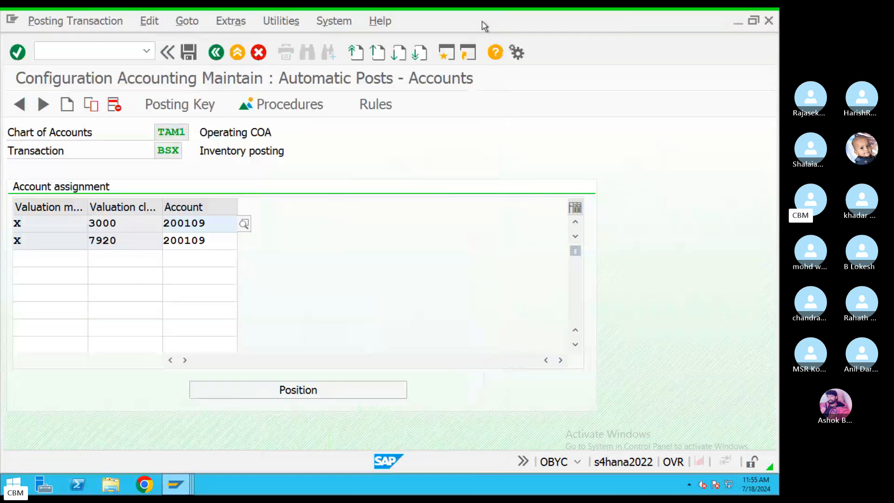
pyautogui.click(238, 52)
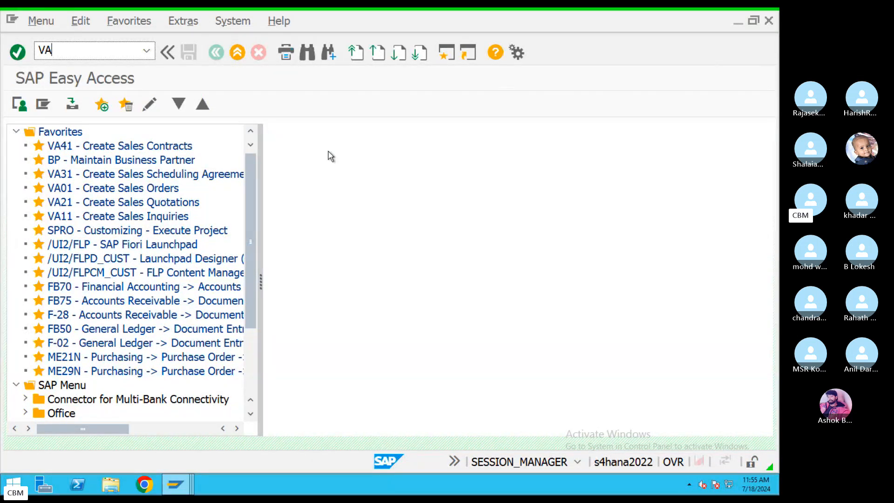
# Start a VA01 standard order (OR) for sales area TAM1/TD/TV and enter the customer number as sold-to and ship-to party
pyautogui.press('Return')
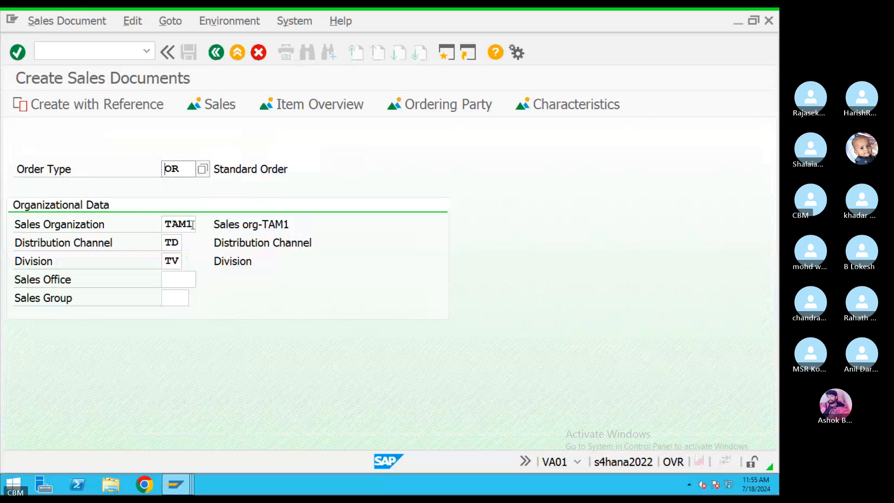
pyautogui.press('Return')
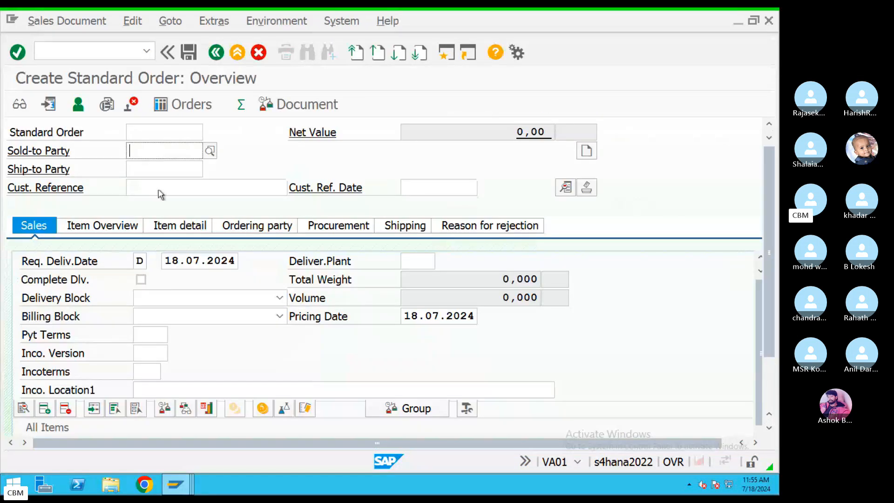
pyautogui.click(204, 168)
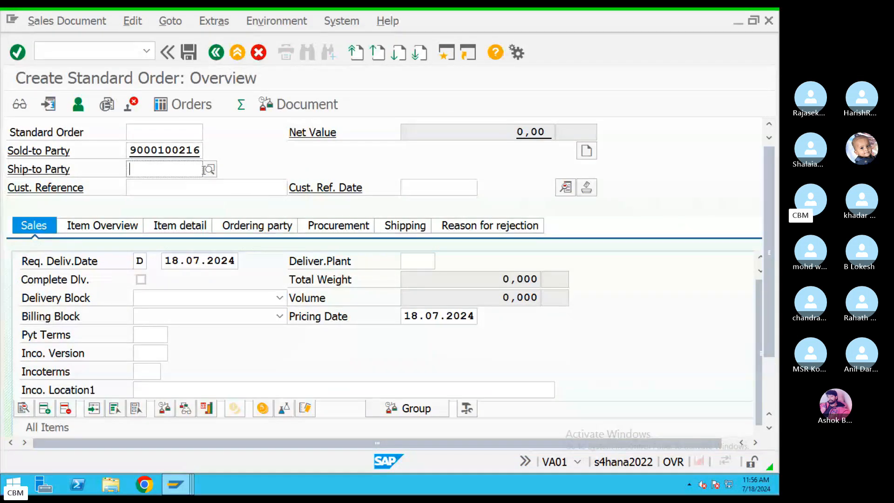
pyautogui.click(164, 184)
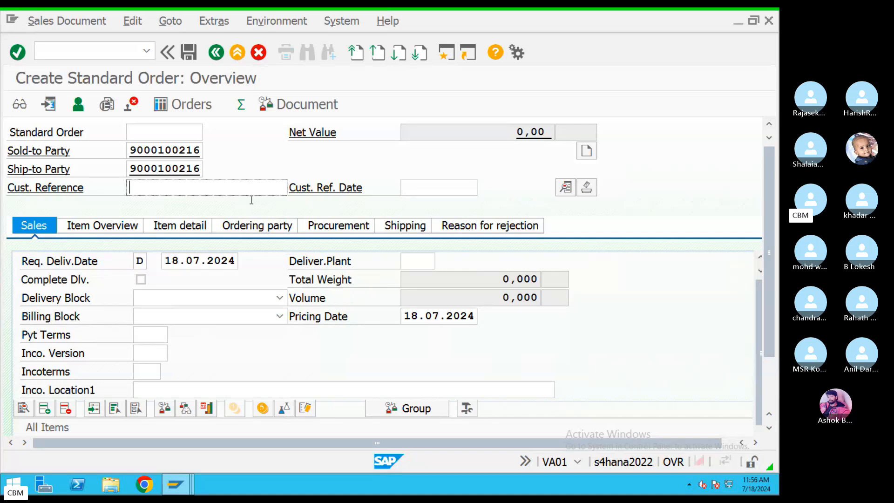
# Set the order's customer reference to CUST4343, the reference date to 18.07.2024 and the delivering plant to TAM1
pyautogui.click(175, 203)
pyautogui.click(433, 188)
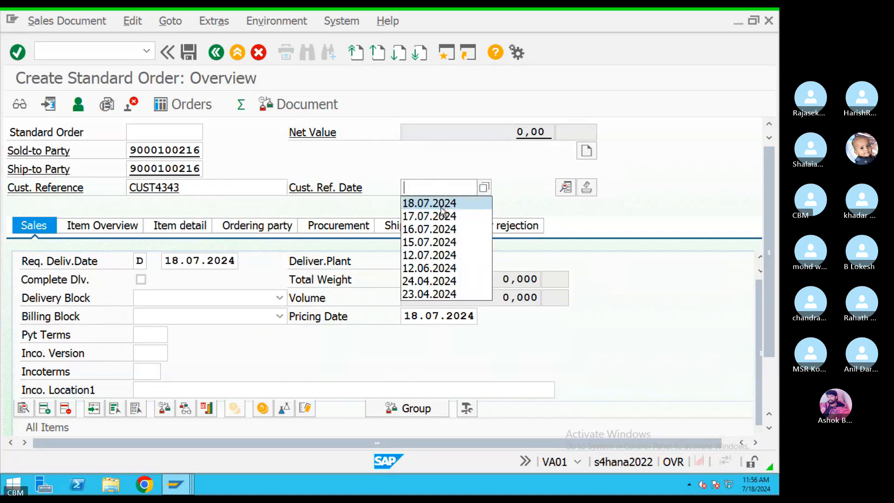
pyautogui.click(441, 206)
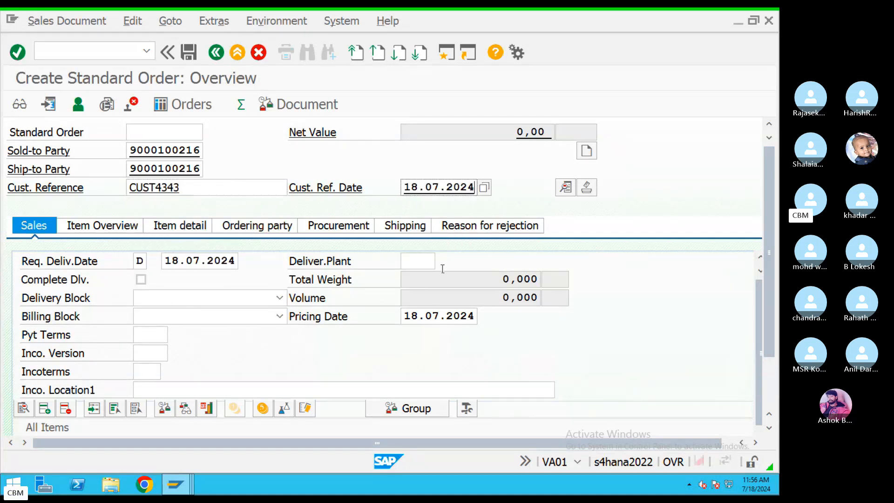
pyautogui.click(422, 261)
pyautogui.click(442, 261)
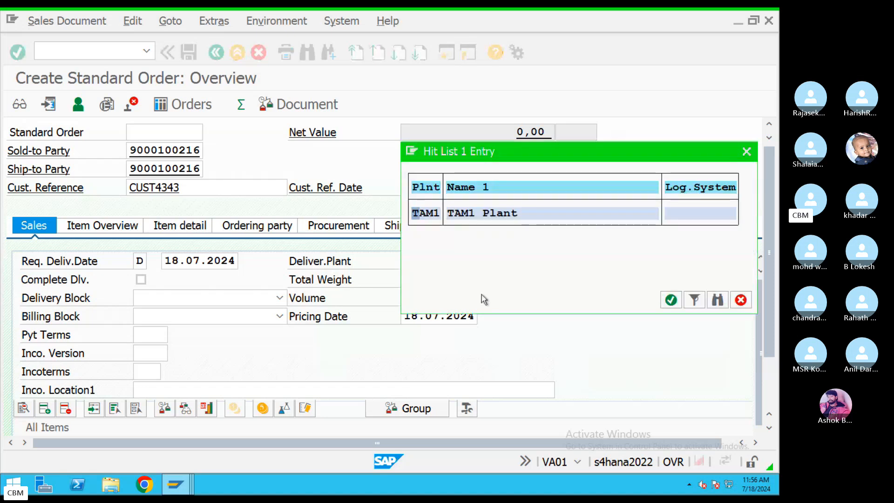
pyautogui.doubleClick(414, 214)
# Add an order item for material 6249 with an order quantity of 100
pyautogui.scroll(-3, 296, 379)
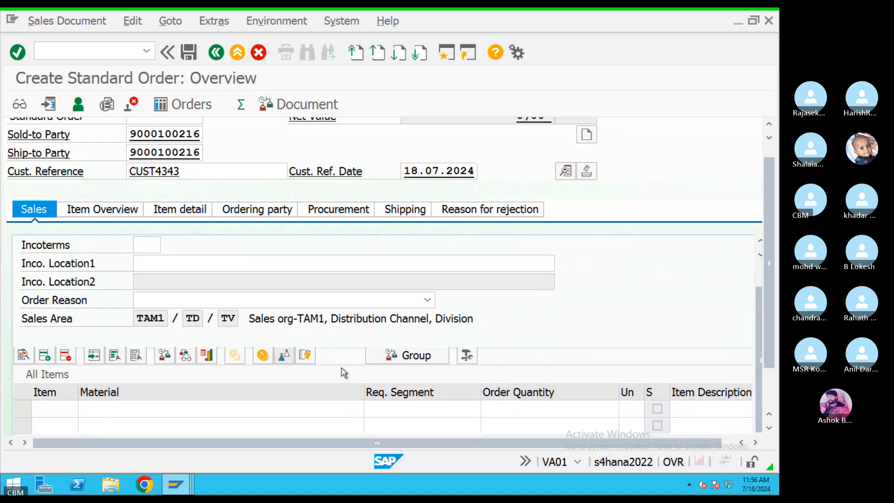
pyautogui.click(227, 411)
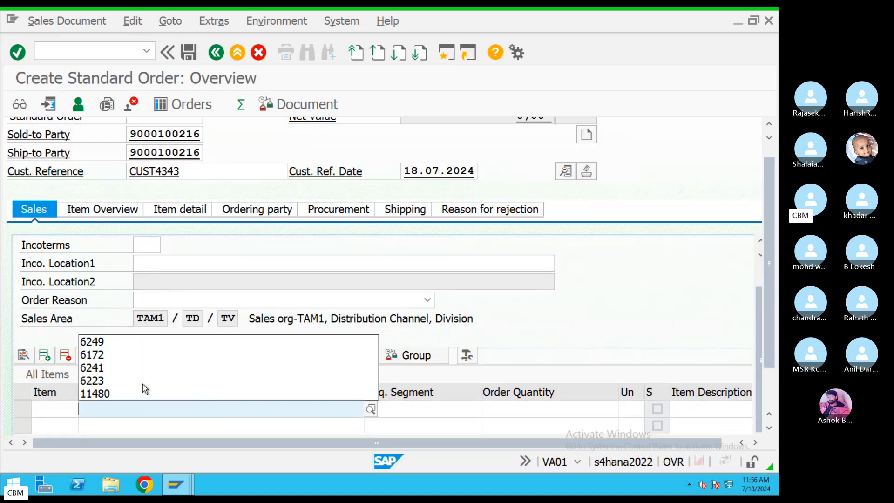
pyautogui.click(112, 339)
pyautogui.click(557, 410)
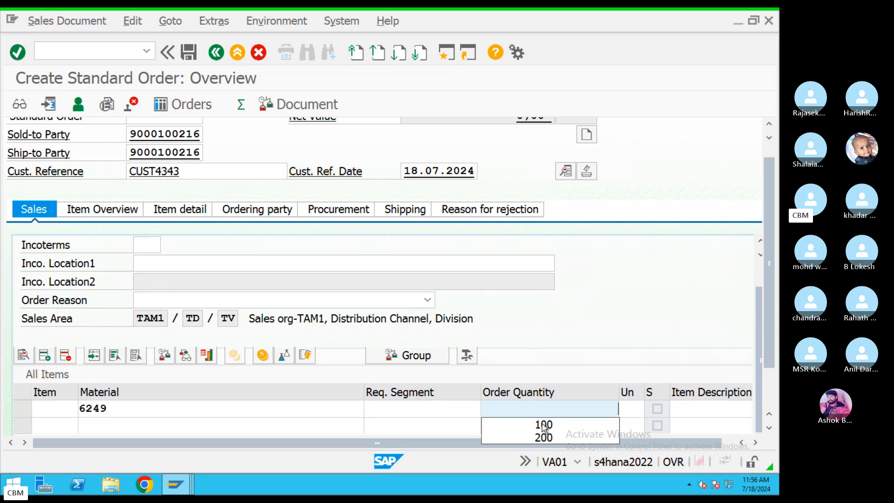
pyautogui.click(541, 424)
# Set the plant of the material 6249 item to TAM1
pyautogui.press('Tab')
pyautogui.press('Tab')
pyautogui.press('Tab')
pyautogui.press('Tab')
pyautogui.press('Tab')
pyautogui.press('Tab')
pyautogui.press('Tab')
pyautogui.press('Tab')
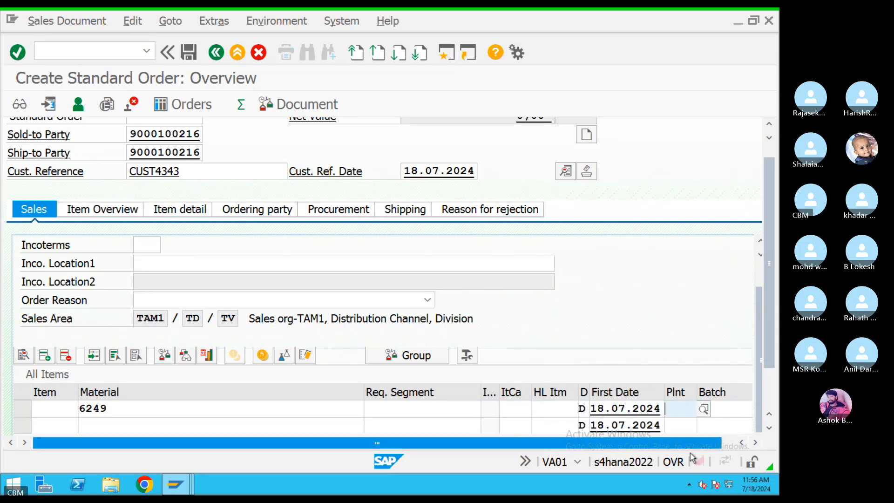
pyautogui.click(679, 409)
pyautogui.click(681, 355)
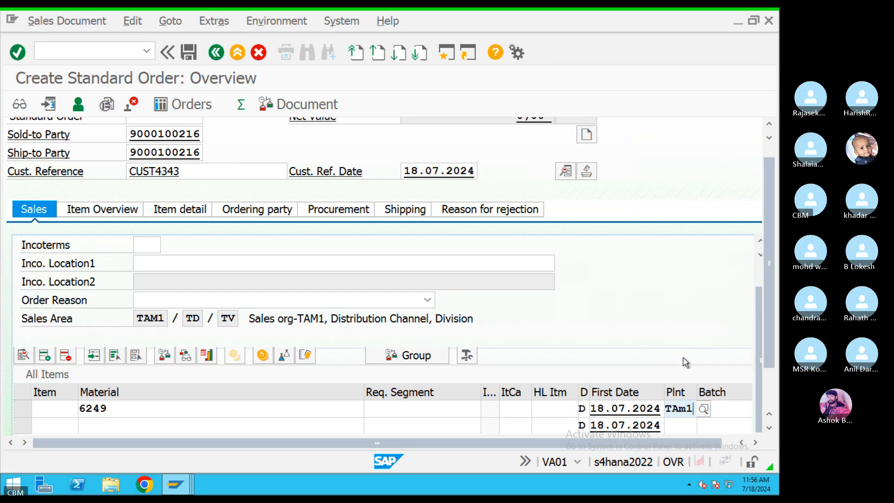
# Set the item's condition amount to 500 with currency INR and confirm the order entries
pyautogui.press('Tab')
pyautogui.press('Tab')
pyautogui.press('Tab')
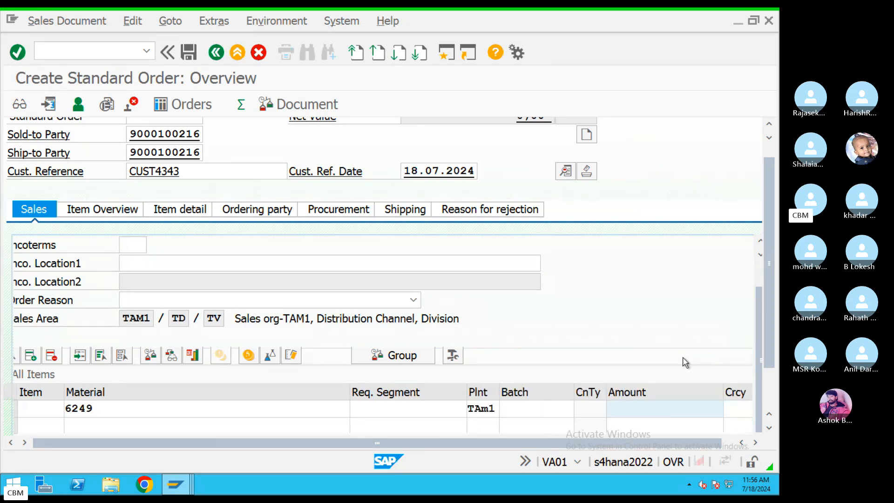
pyautogui.click(676, 409)
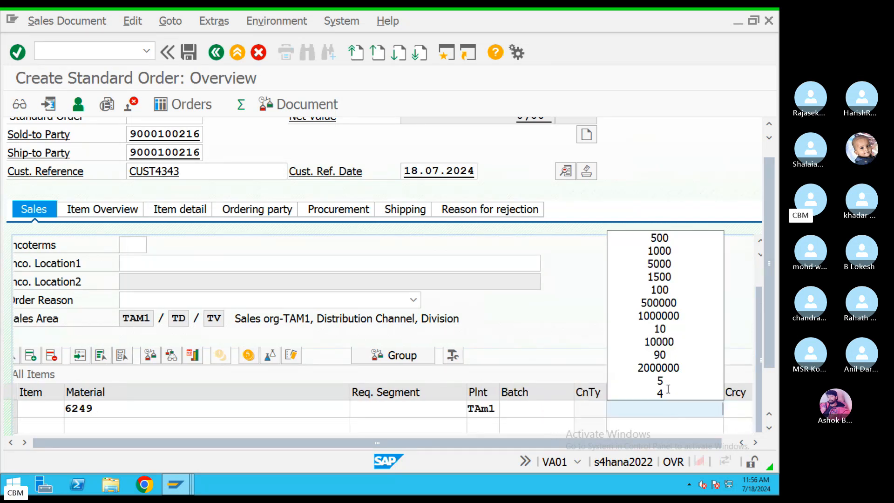
pyautogui.click(661, 238)
pyautogui.click(706, 409)
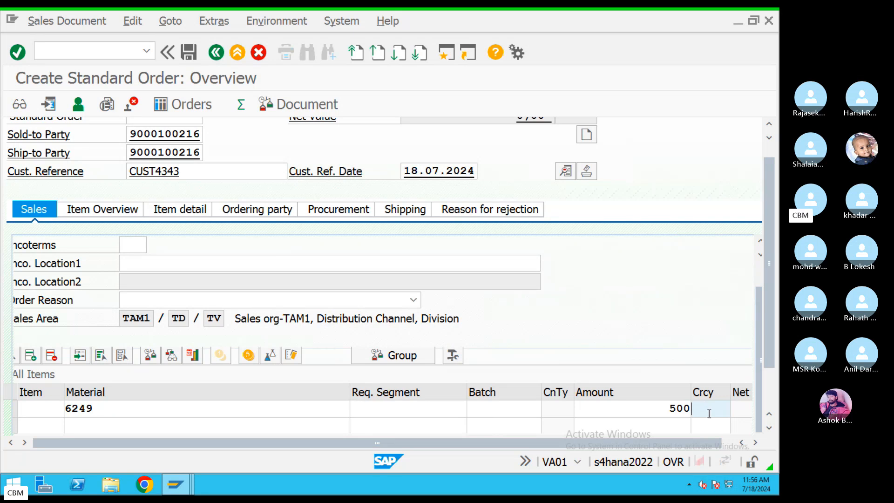
pyautogui.click(706, 423)
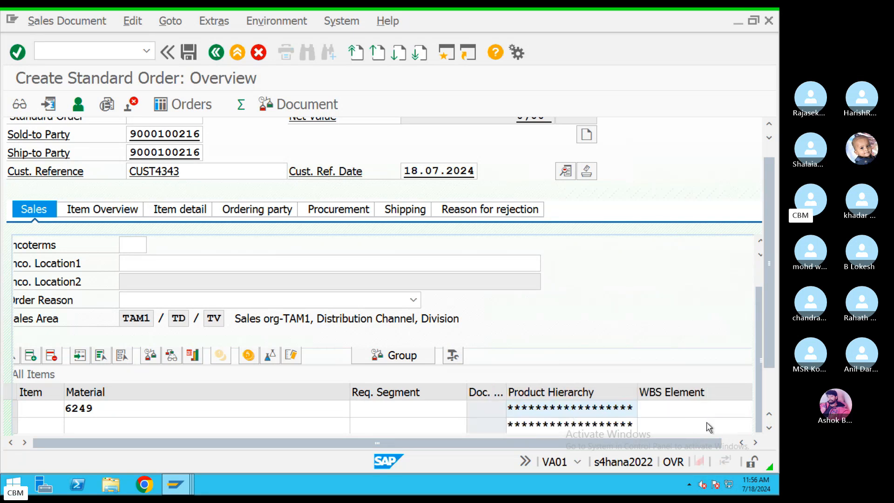
pyautogui.press('Return')
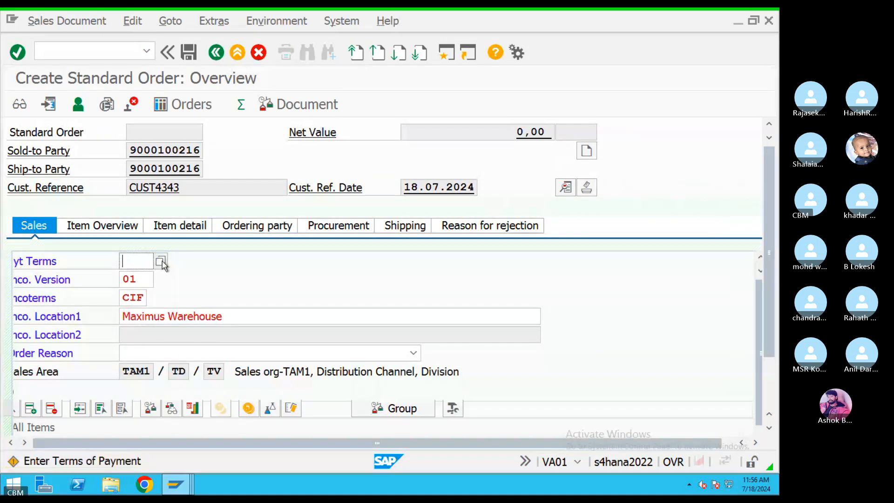
# Set the order's terms of payment to 0001 and confirm the remaining header data
pyautogui.click(160, 261)
pyautogui.doubleClick(195, 153)
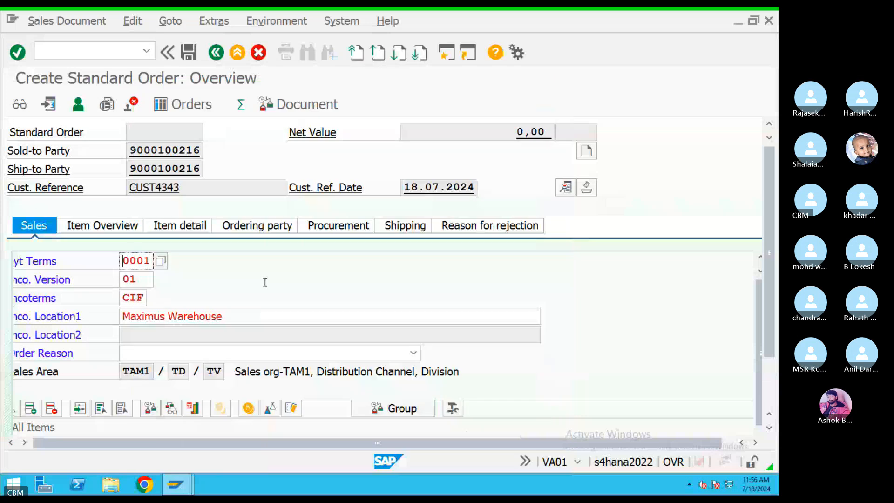
pyautogui.press('Return')
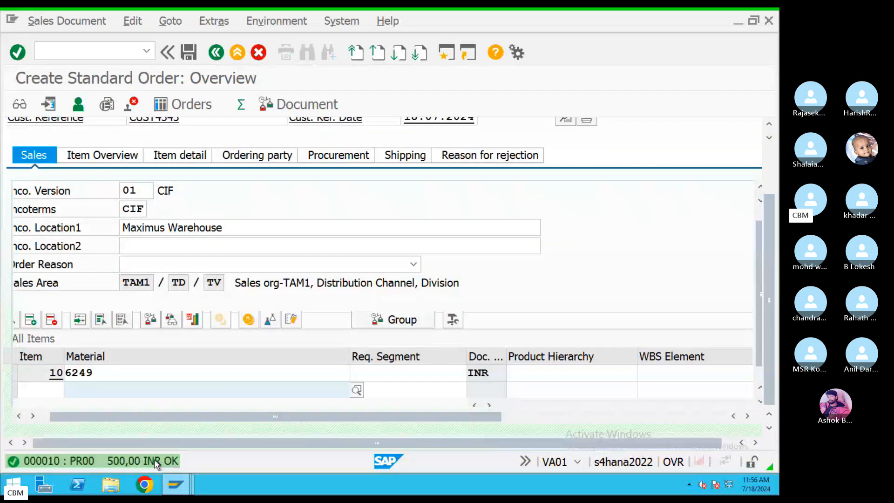
# Check the order's incompletion log, save the standard order and exit to SAP Easy Access
pyautogui.click(140, 23)
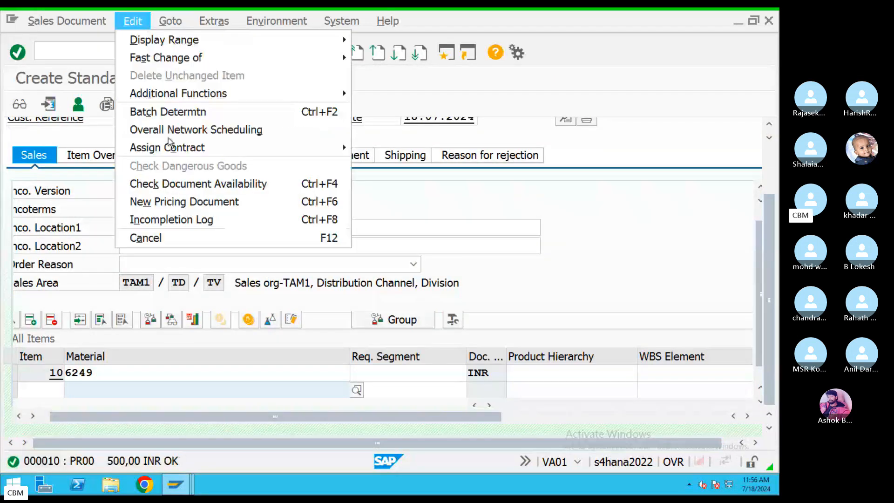
pyautogui.click(177, 221)
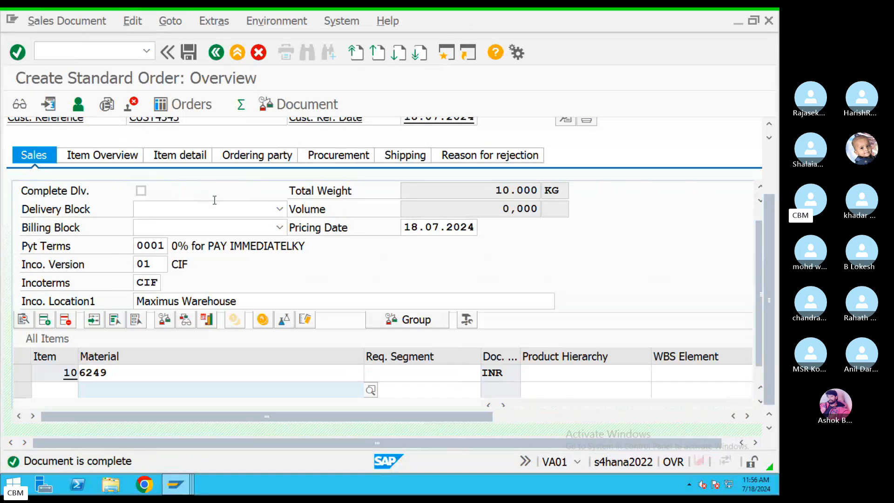
pyautogui.click(189, 52)
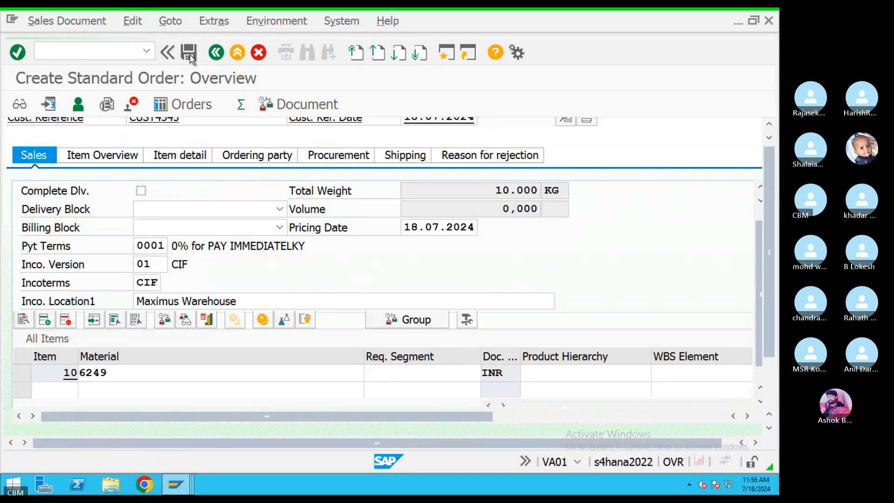
pyautogui.click(239, 54)
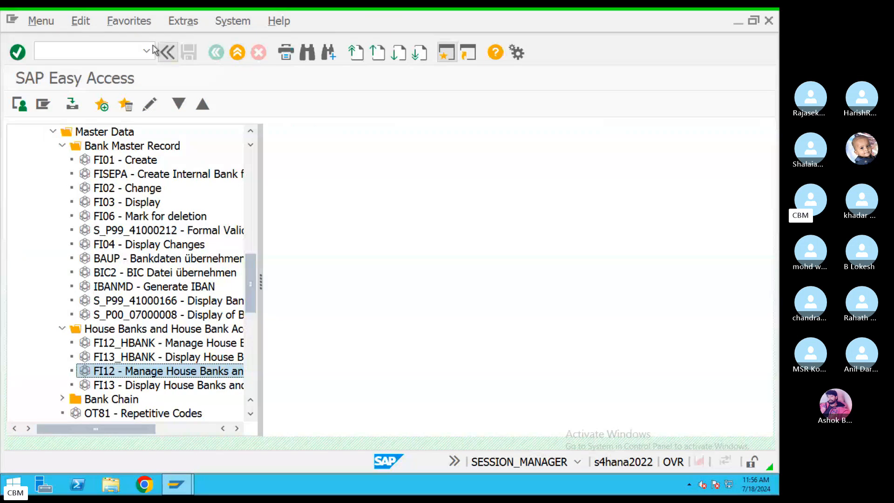
# Check the stock overview of material 6249 in plant TAM1 with transaction MMBE, including its unrestricted storage location stock, and exit
pyautogui.click(83, 49)
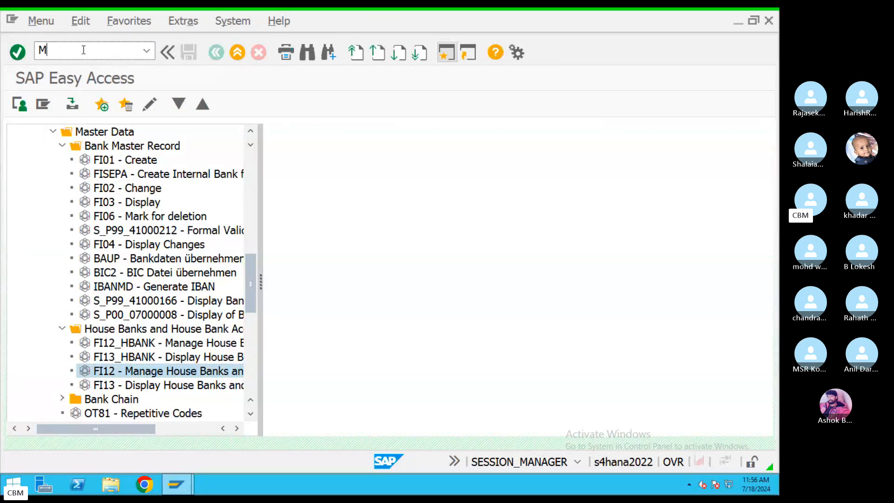
pyautogui.write('MMBE')
pyautogui.press('Return')
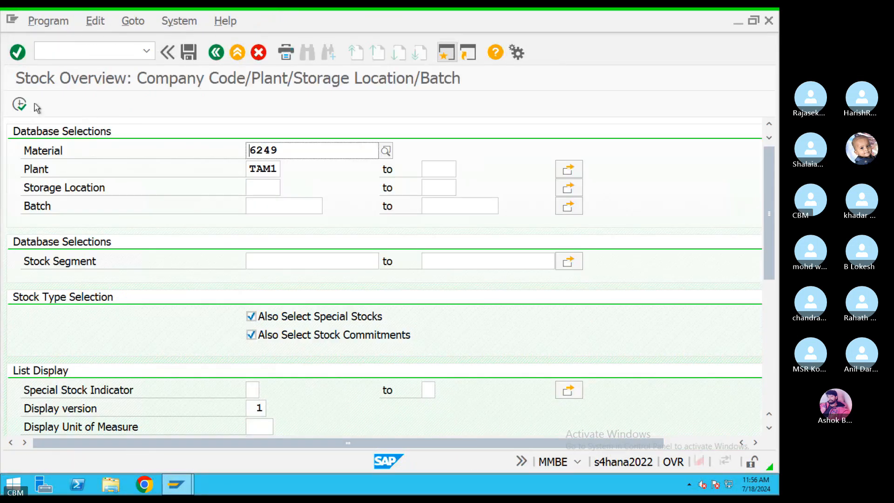
pyautogui.press('F8')
pyautogui.click(408, 375)
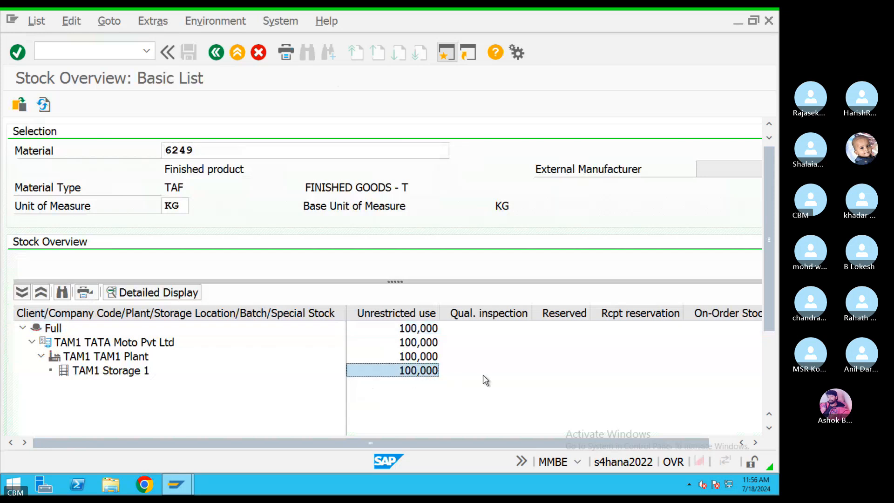
pyautogui.click(237, 52)
# Start an outbound delivery with transaction VL01N for the new sales order, using shipping point TAM1 and selection date 18.07.2024
pyautogui.click(109, 50)
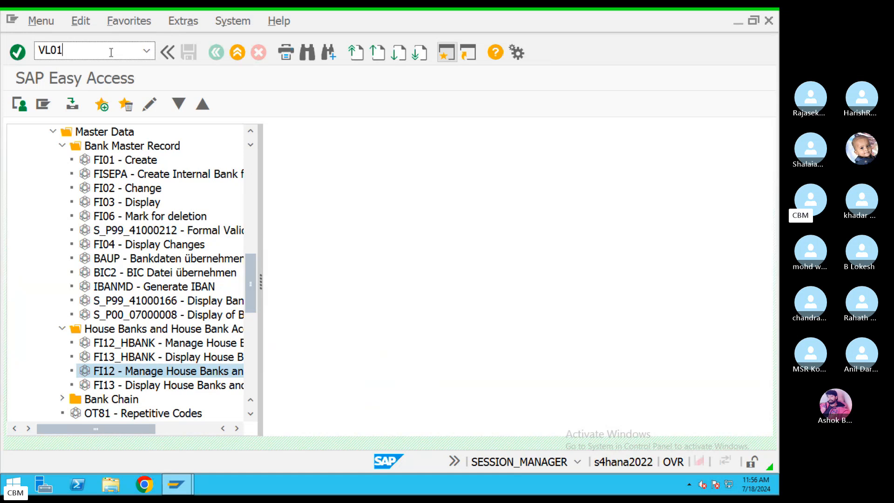
pyautogui.press('Return')
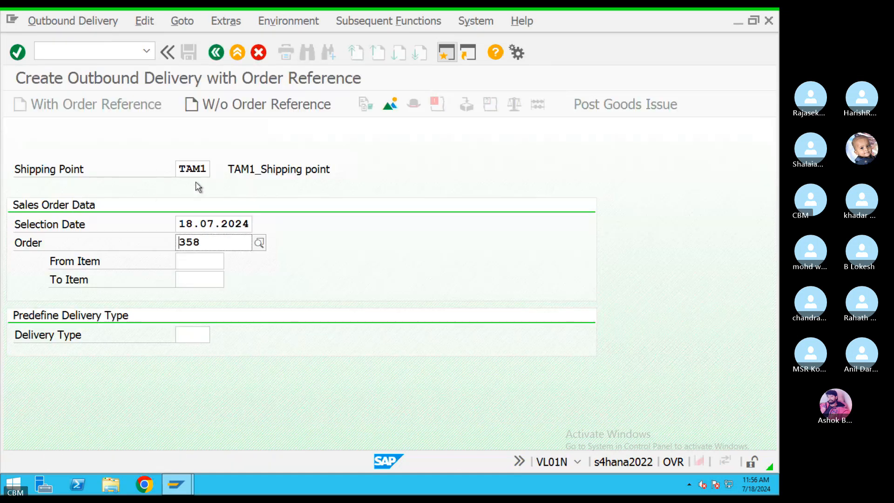
pyautogui.press('Return')
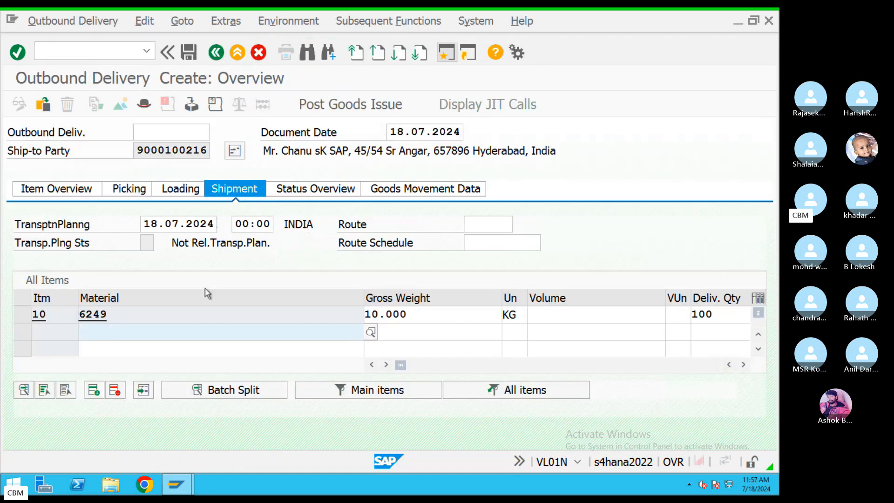
# Set the delivery item's storage location to TAM1 and its picked quantity to 100, and post the goods issue
pyautogui.click(127, 187)
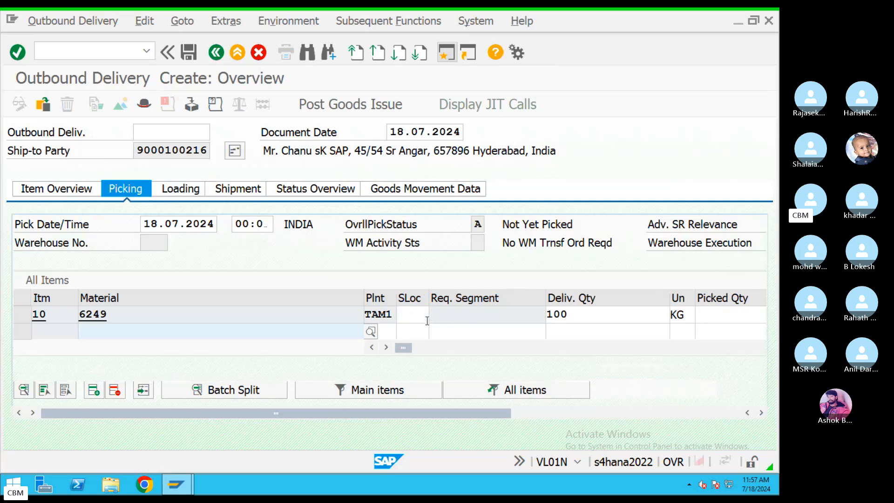
pyautogui.click(412, 317)
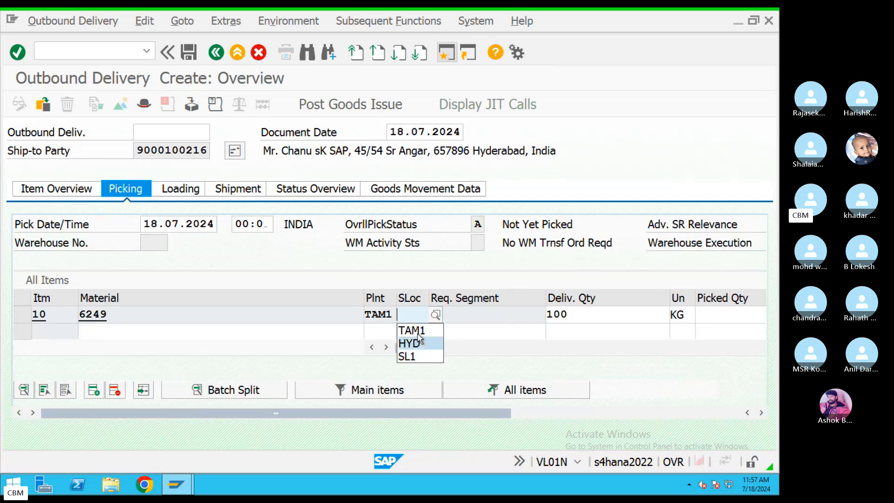
pyautogui.click(411, 329)
pyautogui.click(705, 315)
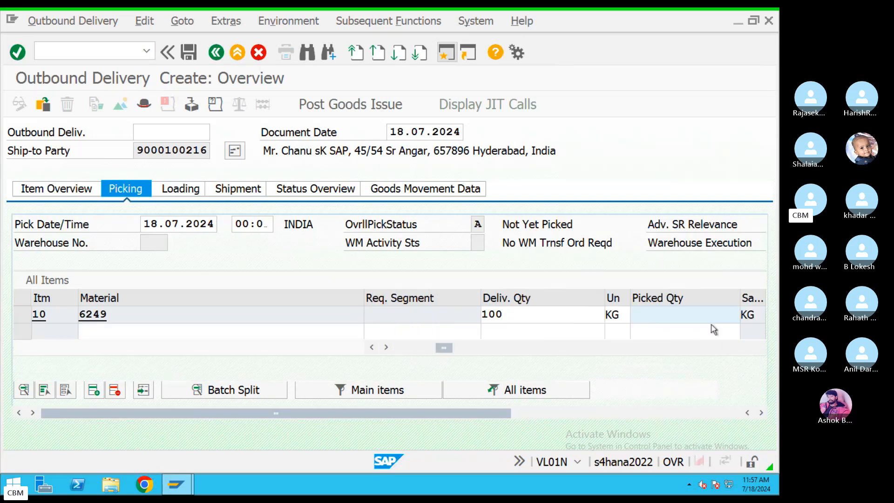
pyautogui.click(671, 329)
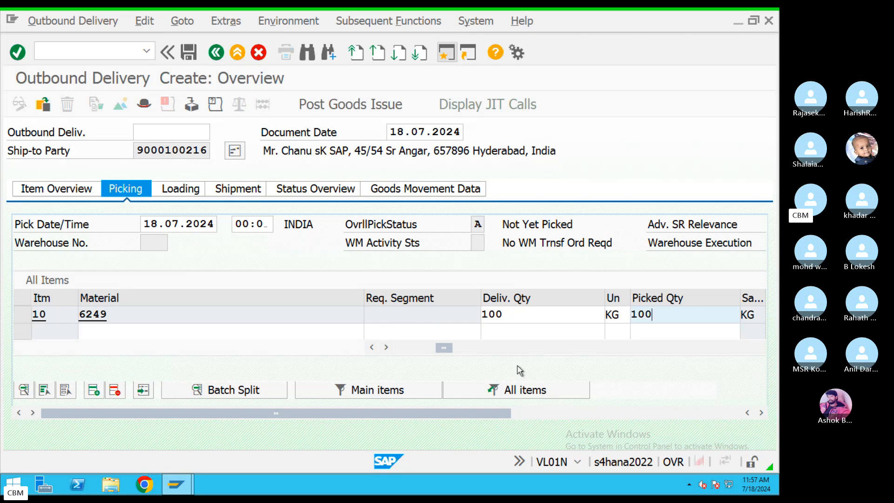
pyautogui.click(326, 105)
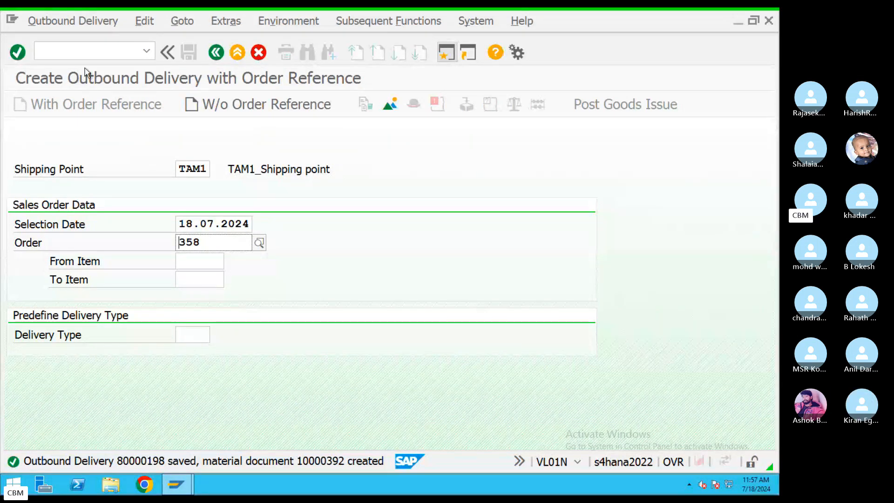
# Display the saved outbound delivery and review the document statuses in its document flow
pyautogui.click(76, 29)
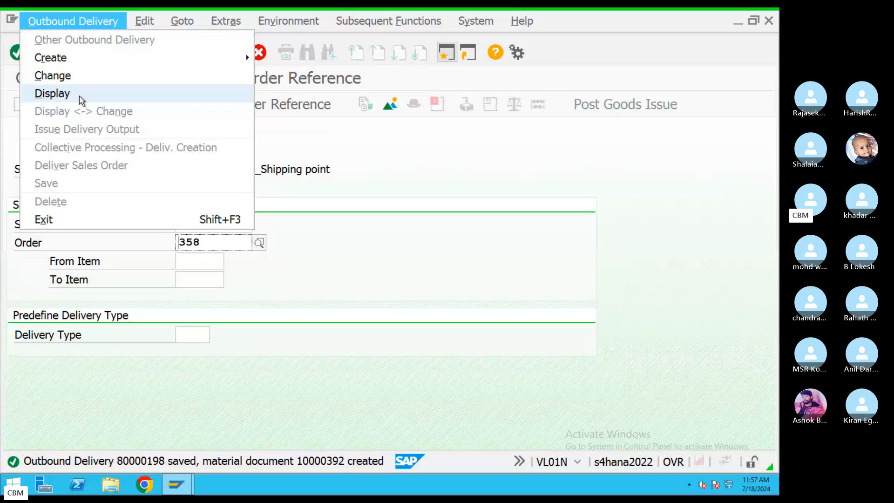
pyautogui.click(52, 94)
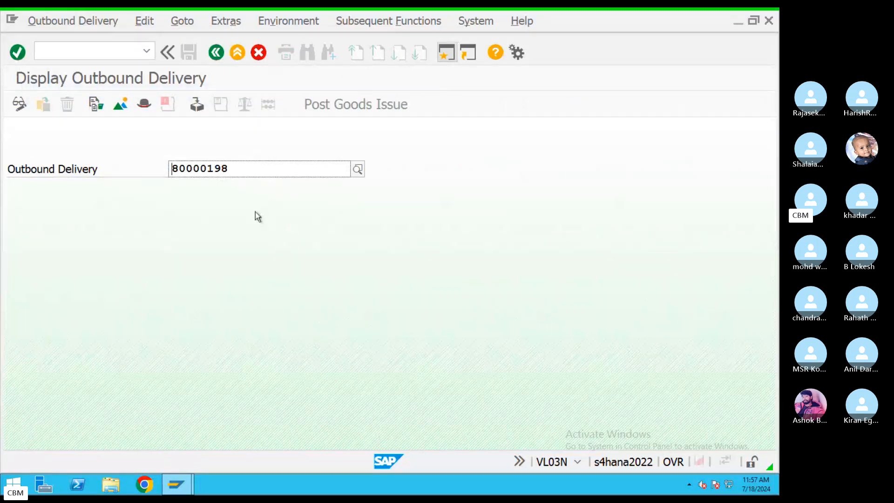
pyautogui.press('Return')
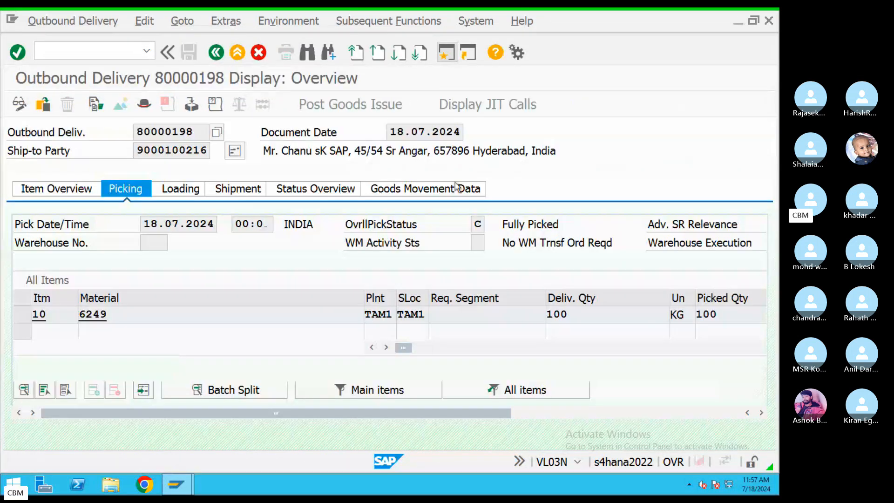
pyautogui.click(290, 27)
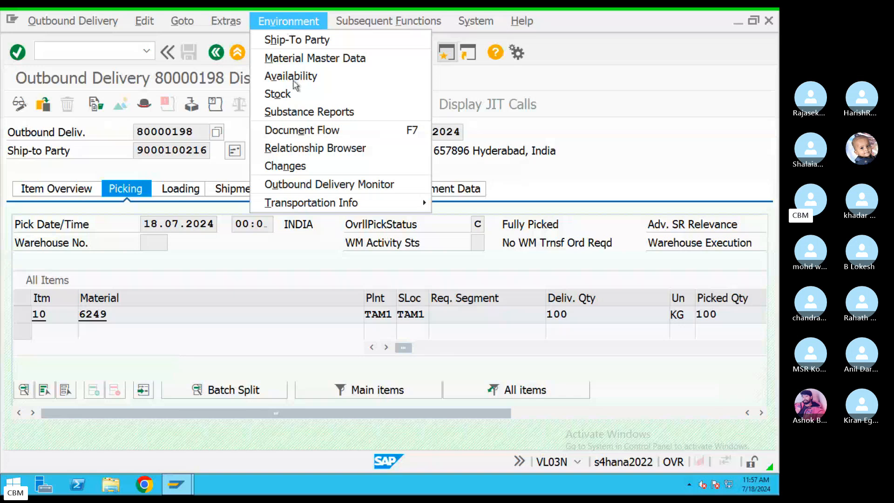
pyautogui.click(328, 131)
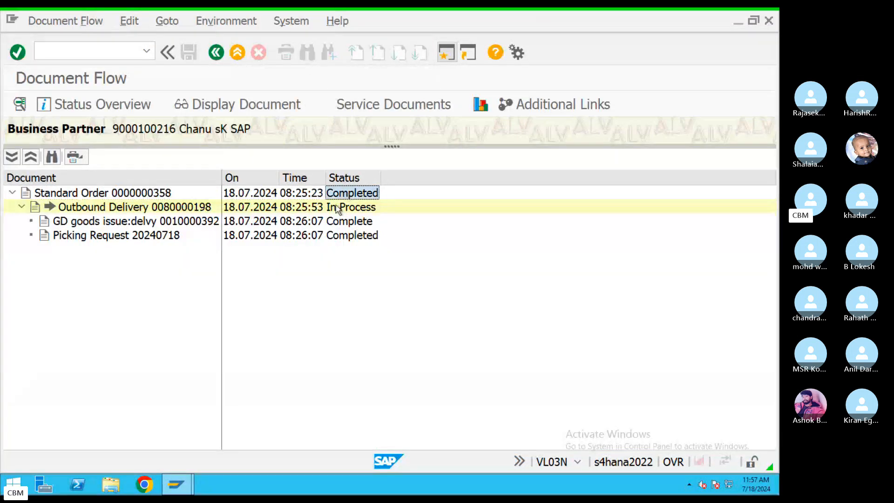
pyautogui.click(329, 237)
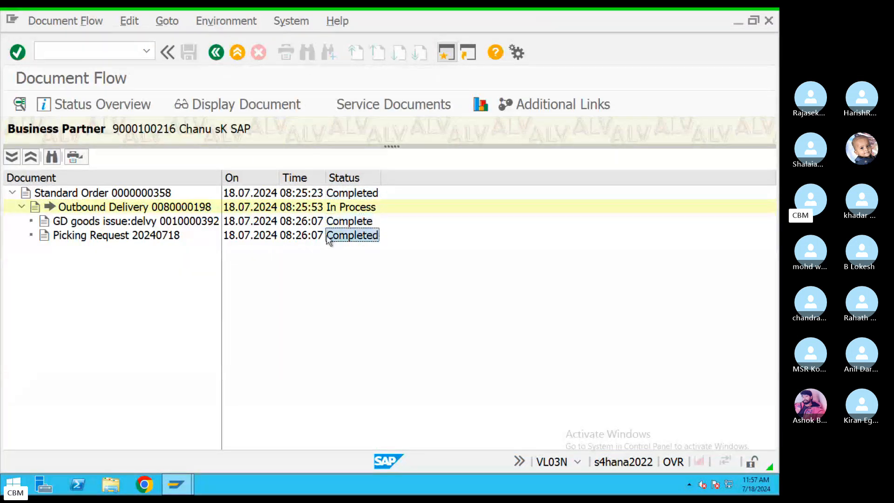
# Open the goods issue's material document and its accounting document, and examine the Inventory GL and COGS line items
pyautogui.click(112, 225)
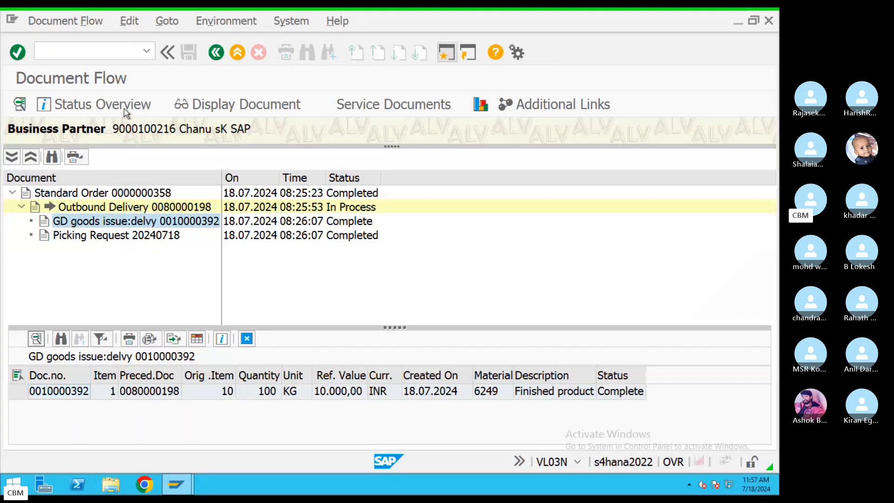
pyautogui.click(202, 106)
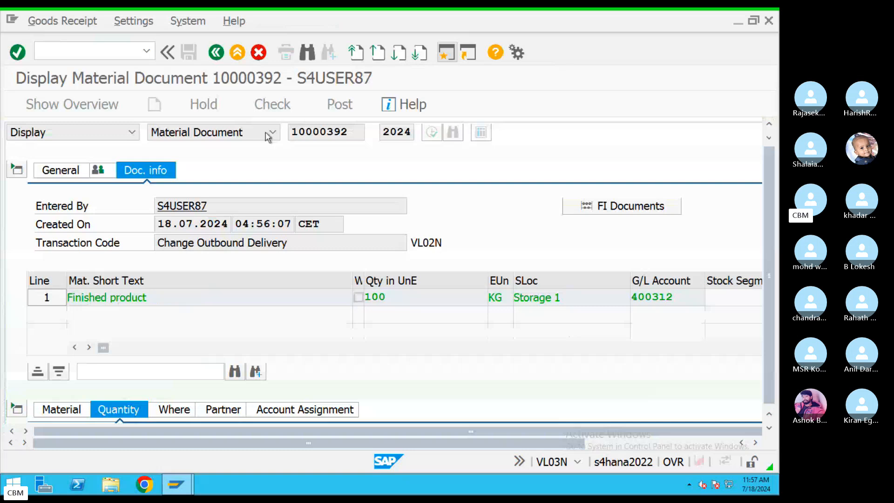
pyautogui.click(643, 208)
pyautogui.doubleClick(122, 206)
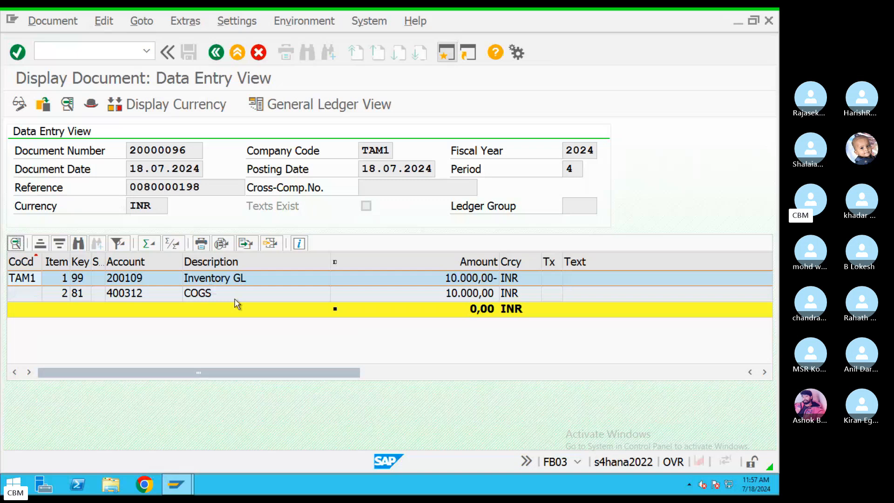
pyautogui.click(225, 295)
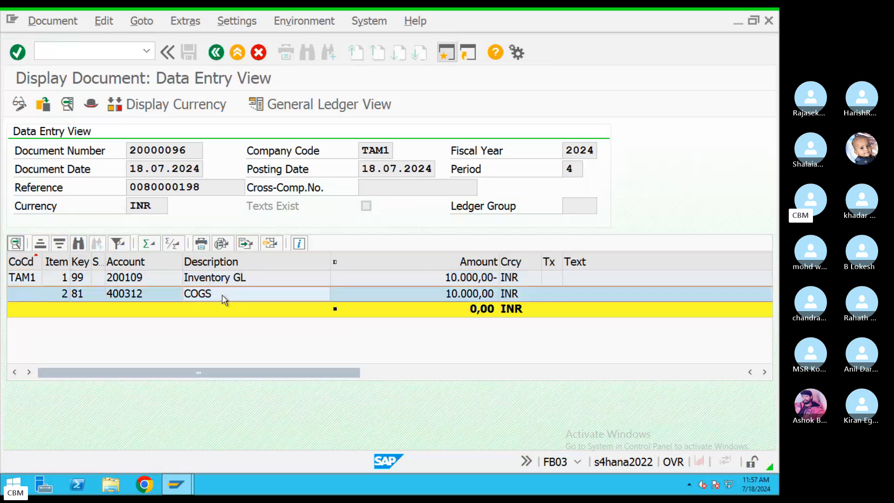
pyautogui.click(221, 279)
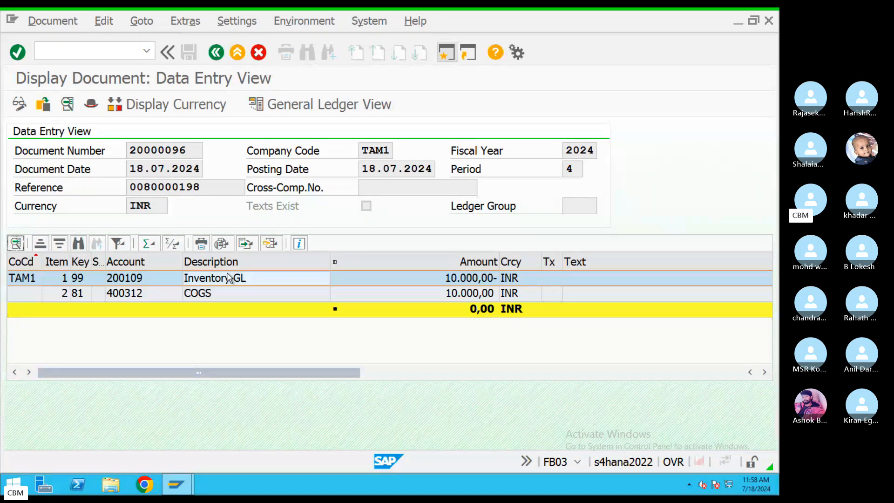
# Switch to the notes document and add a "Tickets" heading underlined with equals signs below the Stock Creation line
pyautogui.hotkey('ctrl', 'Right')
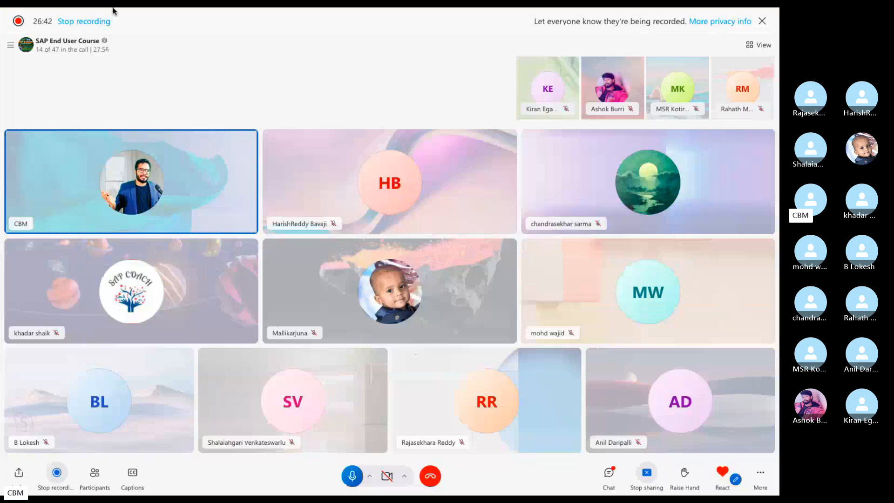
pyautogui.moveTo(112, 8)
pyautogui.click(29, 27)
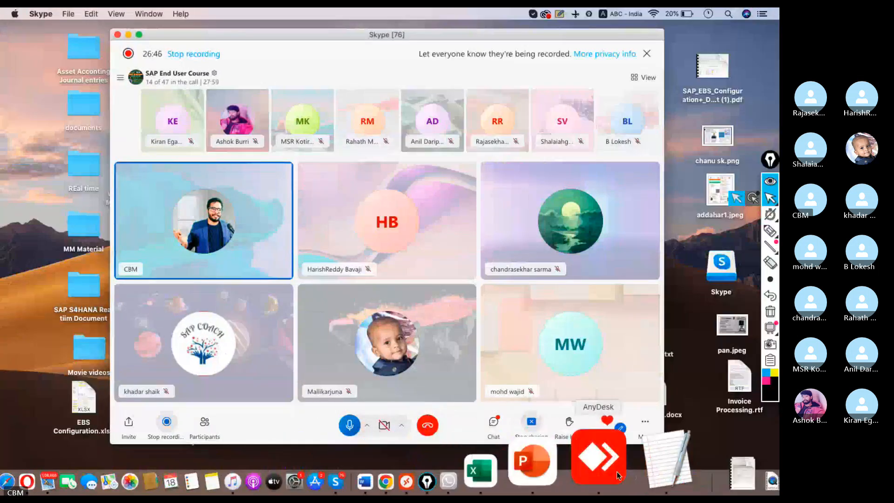
pyautogui.click(622, 470)
pyautogui.scroll(-4, 344, 408)
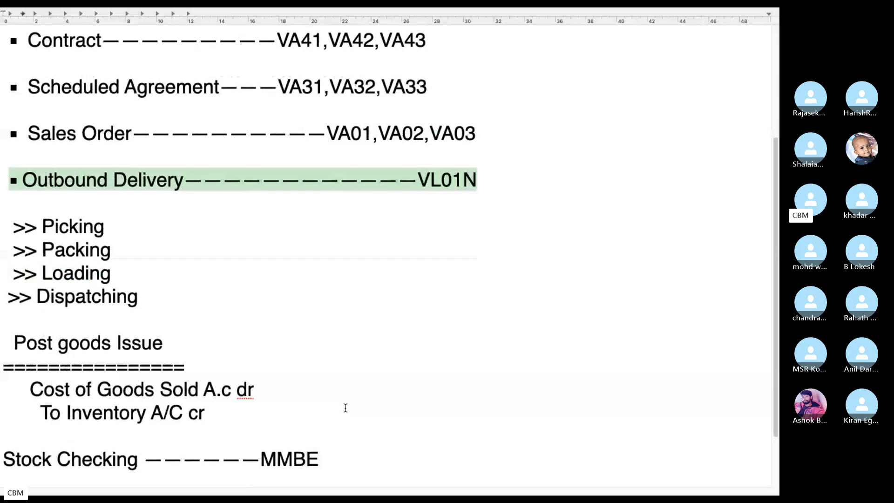
pyautogui.scroll(-3, 346, 408)
pyautogui.press('Return')
pyautogui.write('Tickets')
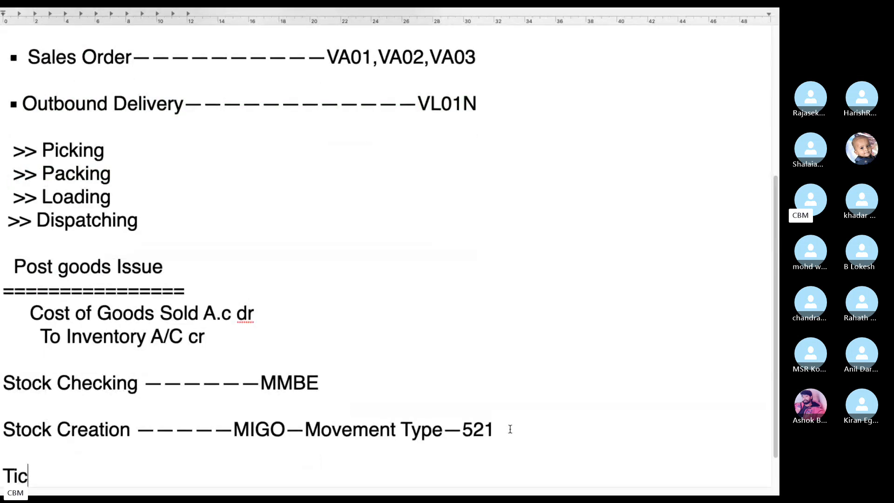
pyautogui.press('Return')
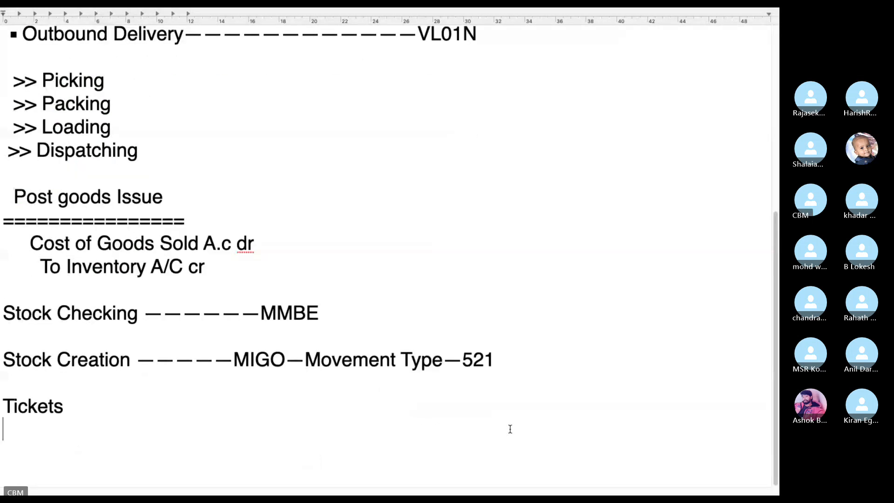
pyautogui.write('======')
pyautogui.press('Return')
# List the priorities P1, P2, P3 and P4 on separate lines under the Tickets heading and note "2 hours" beside P1
pyautogui.write('P1')
pyautogui.press('Return')
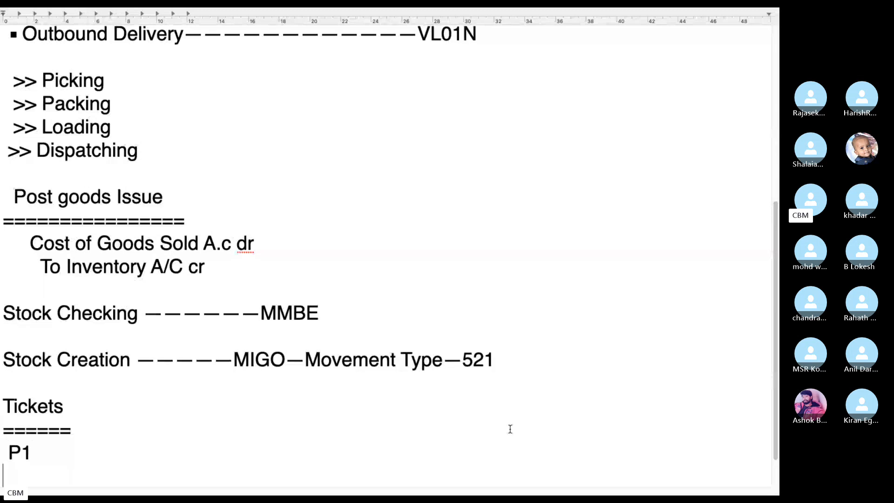
pyautogui.write('P2')
pyautogui.press('Return')
pyautogui.write('P2')
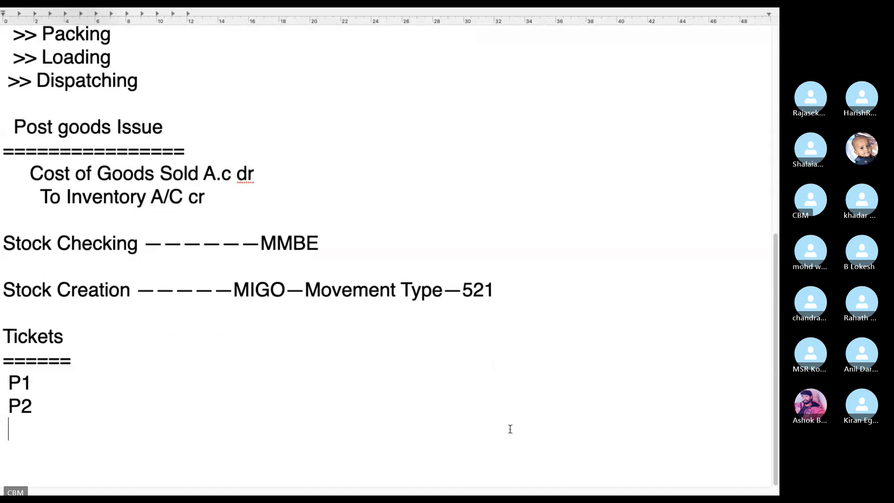
pyautogui.press('BackSpace')
pyautogui.write('34')
pyautogui.press('BackSpace')
pyautogui.press('Return')
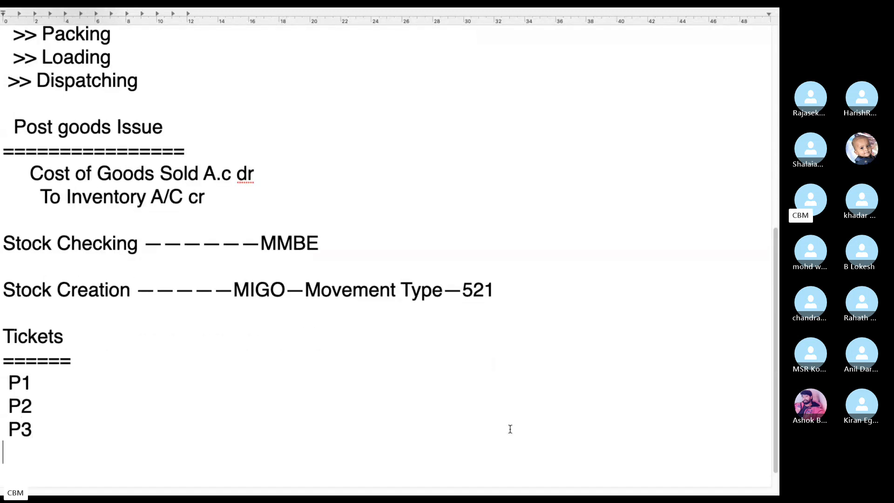
pyautogui.write('P4')
pyautogui.click(80, 384)
pyautogui.write('2 hours')
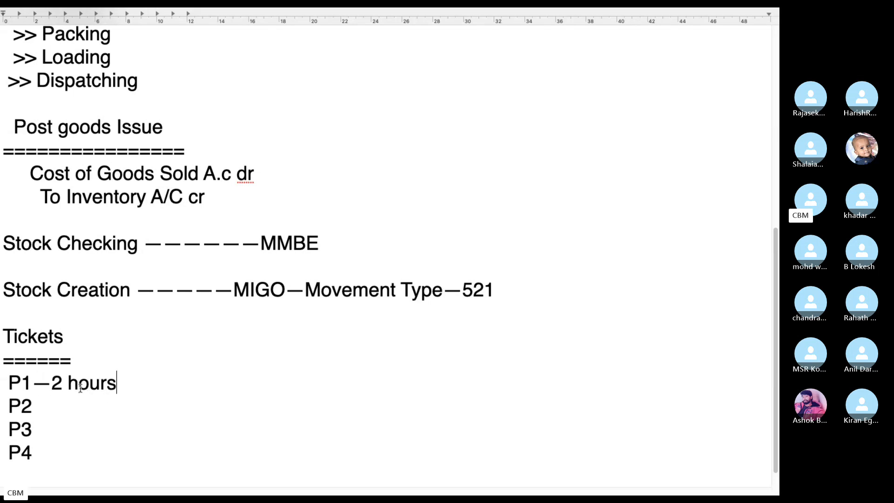